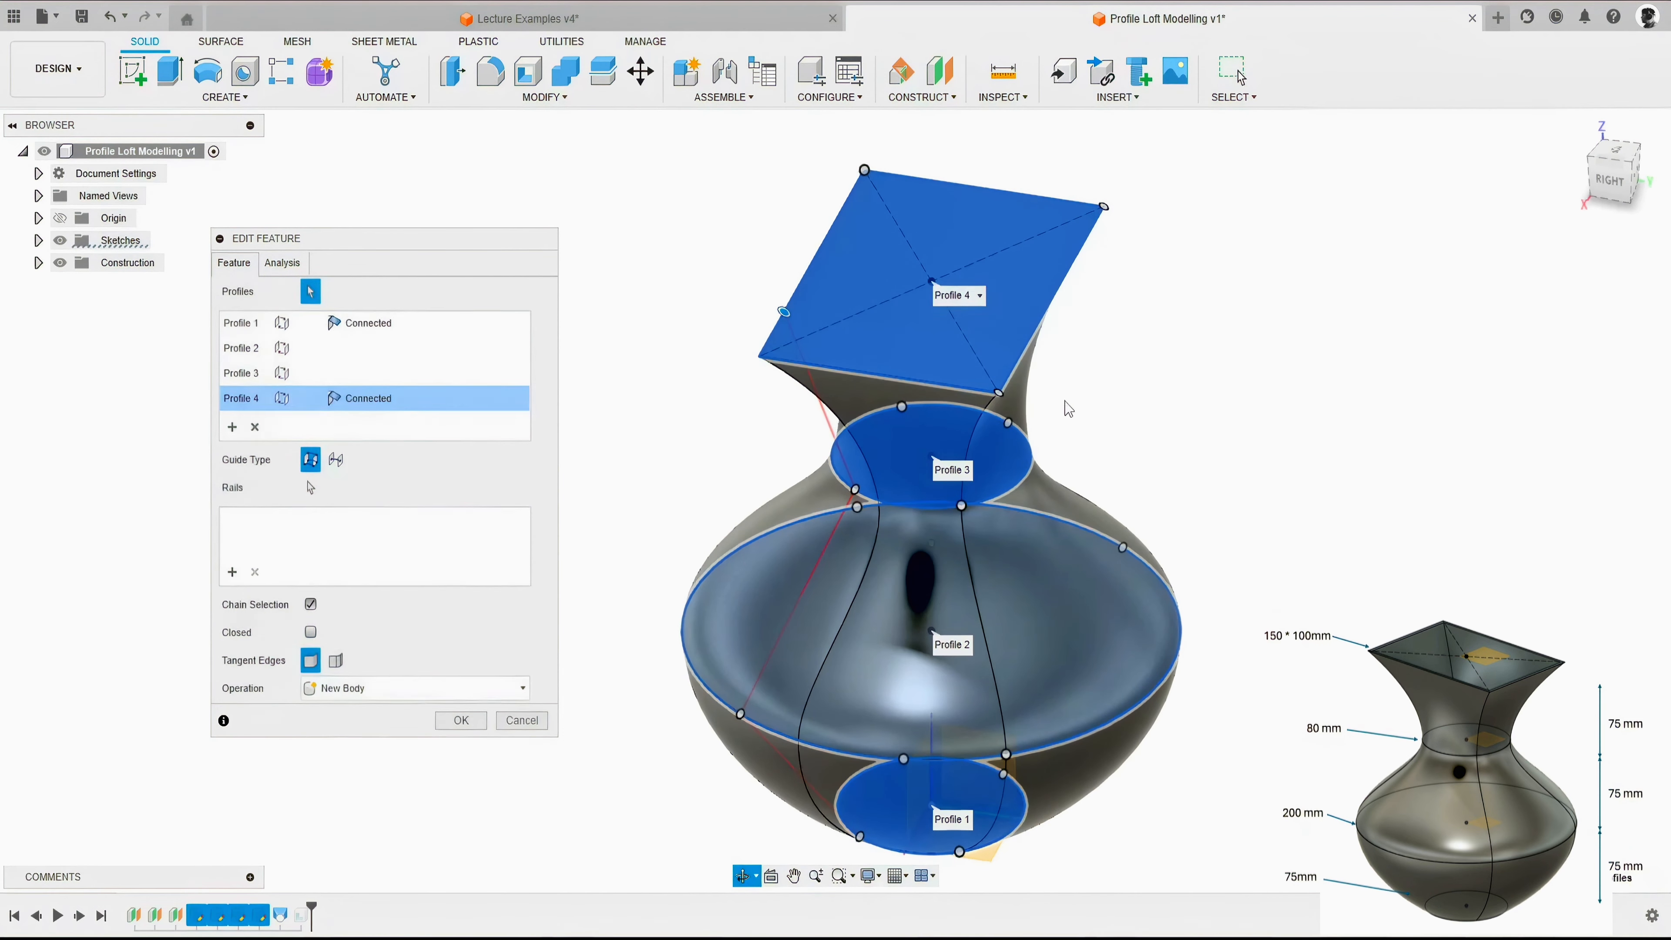
Try twisting the vase loft by moving its alignment points around the profile edges, and apply the edit.
left_click_drag(897, 398, 1056, 306)
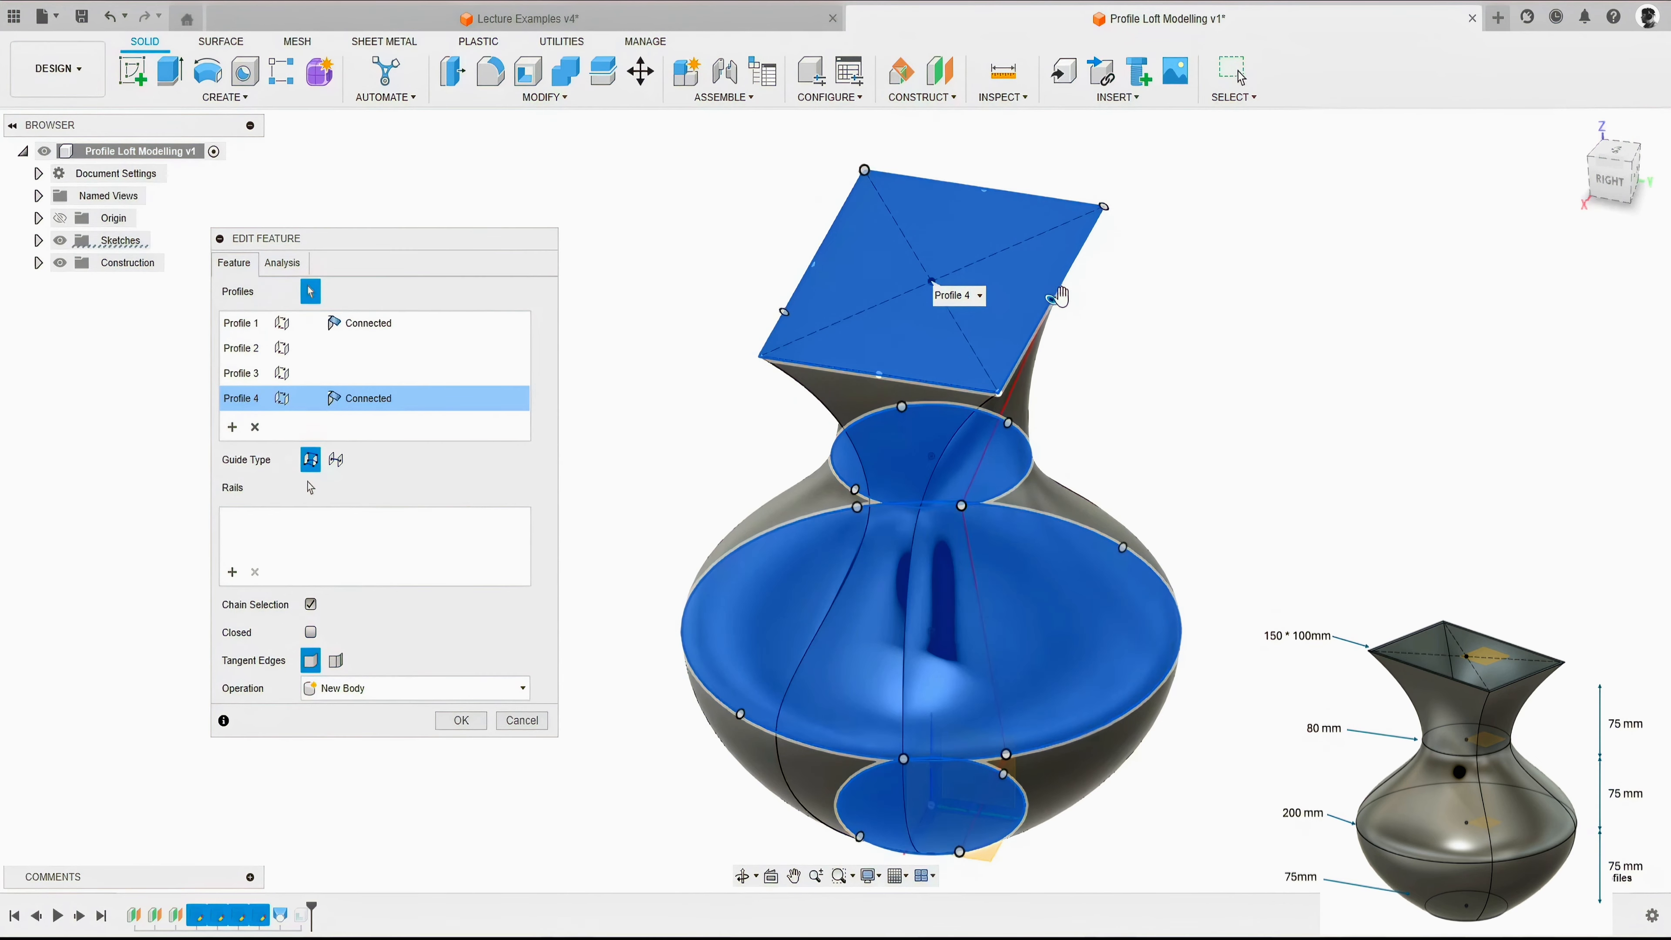
middle_click_drag(1056, 306, 987, 490, "shift")
left_click_drag(861, 495, 962, 505)
middle_click_drag(810, 504, 968, 488, "shift")
left_click_drag(963, 481, 849, 467)
left_click_drag(1008, 718, 842, 723)
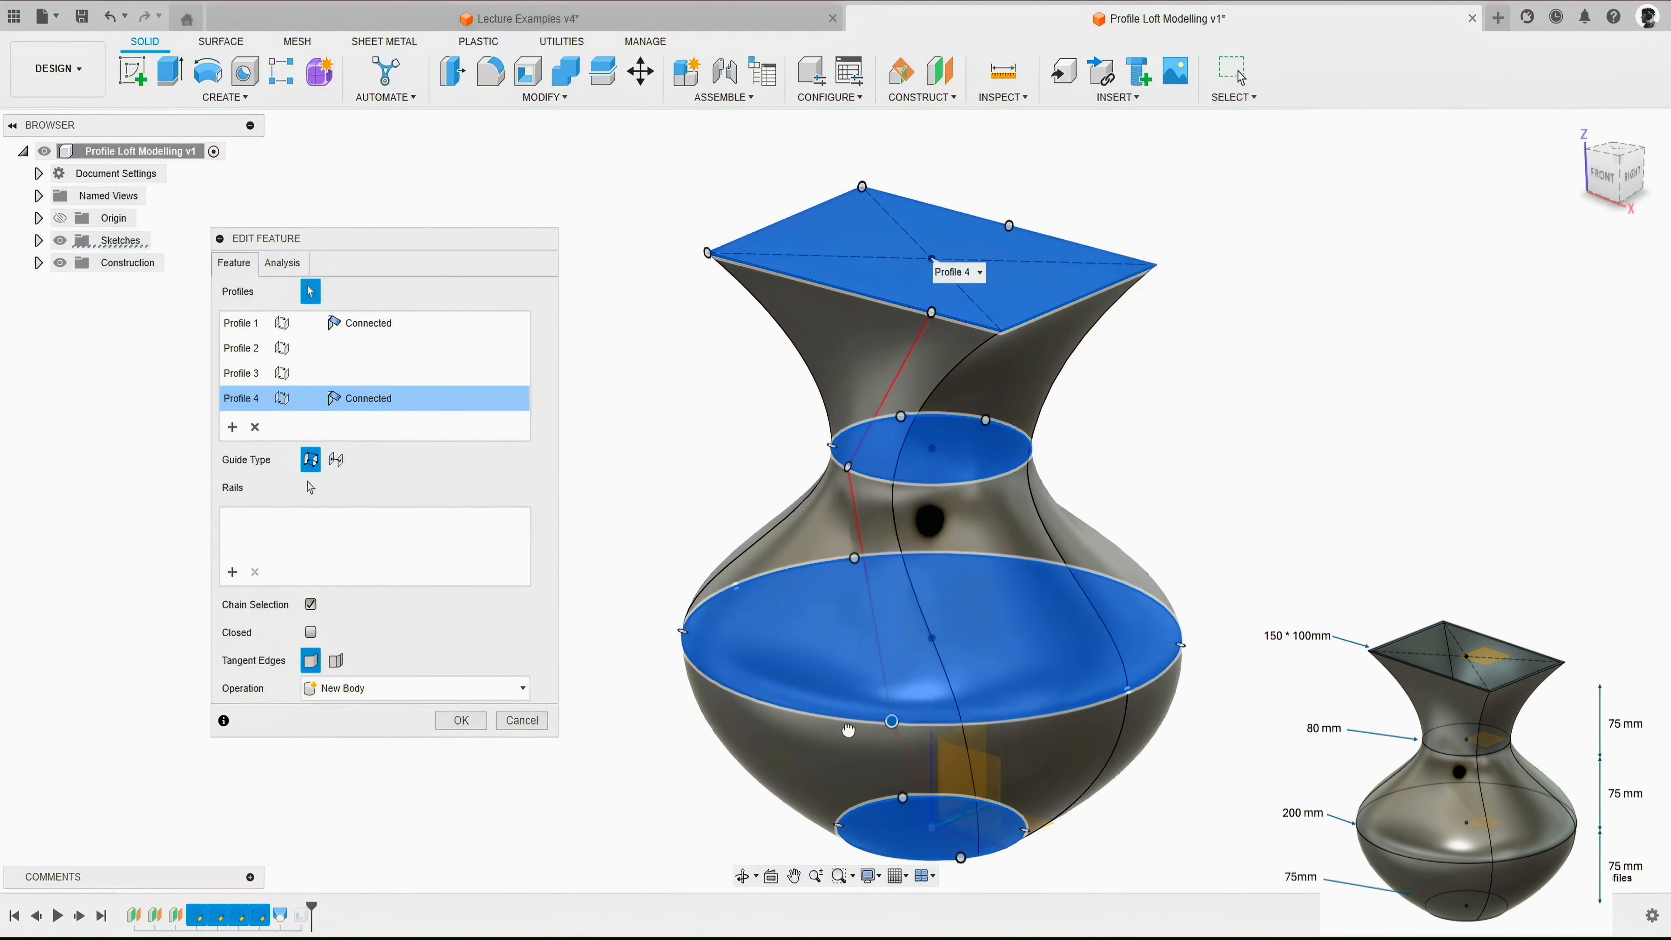
middle_click_drag(875, 718, 724, 707, "shift")
left_click_drag(736, 703, 1103, 720)
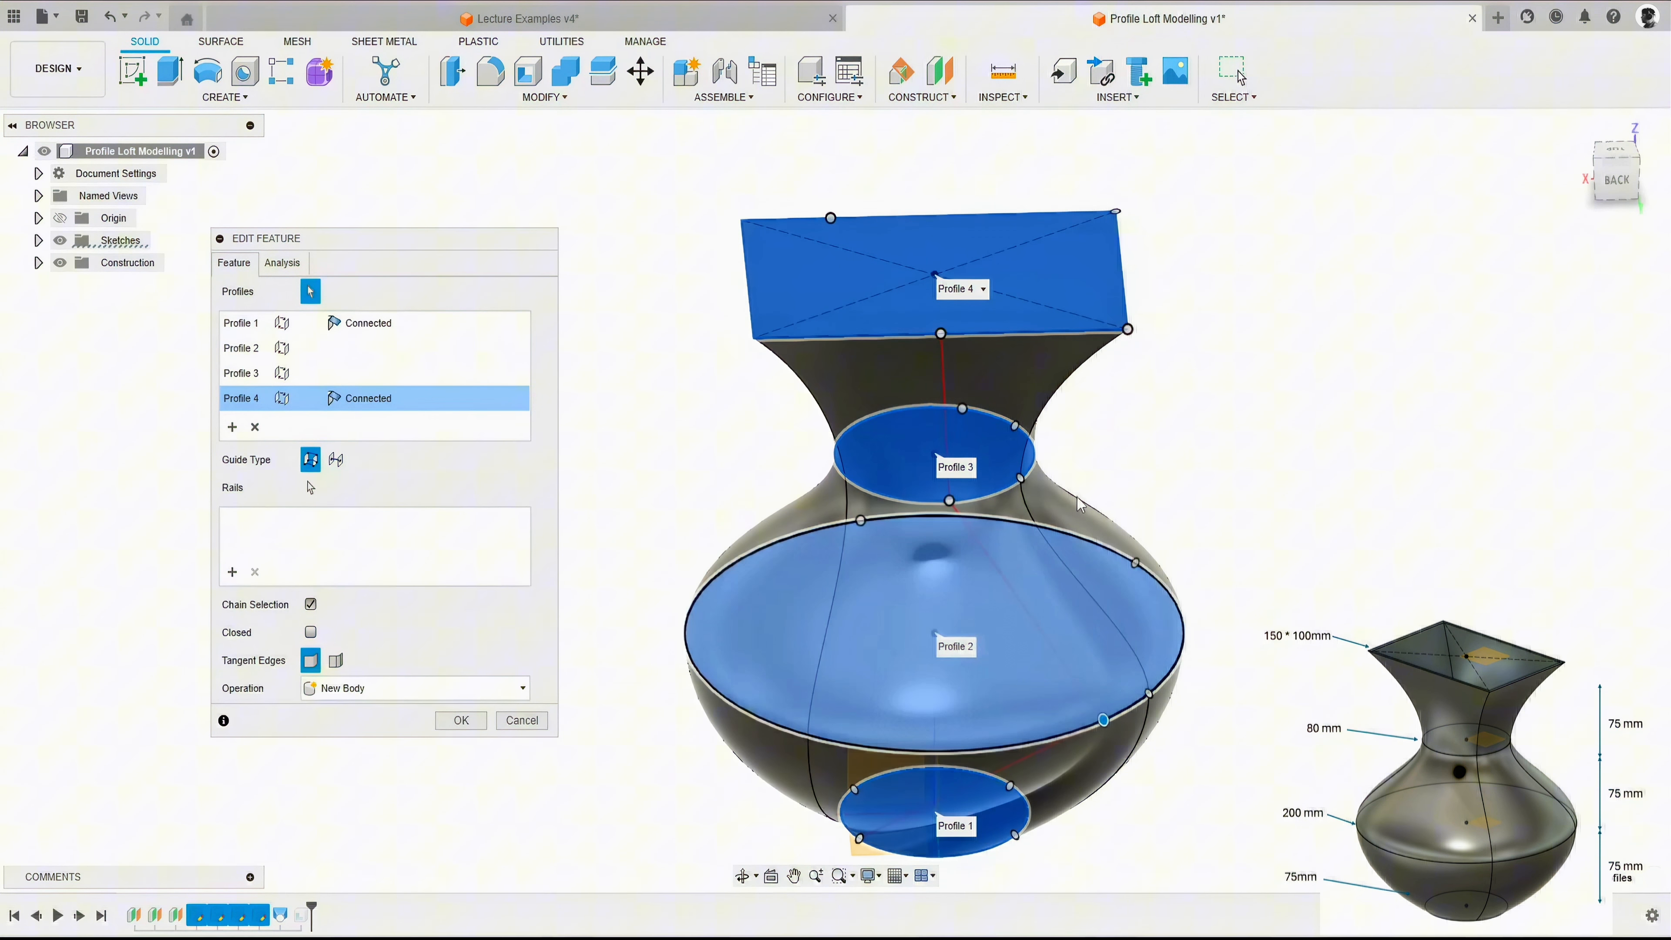
left_click(459, 724)
Inspect the twisted vase from several angles and reopen its loft feature to review the profile points without changes.
middle_click_drag(590, 579, 770, 554, "shift")
middle_click_drag(1063, 671, 963, 657, "shift")
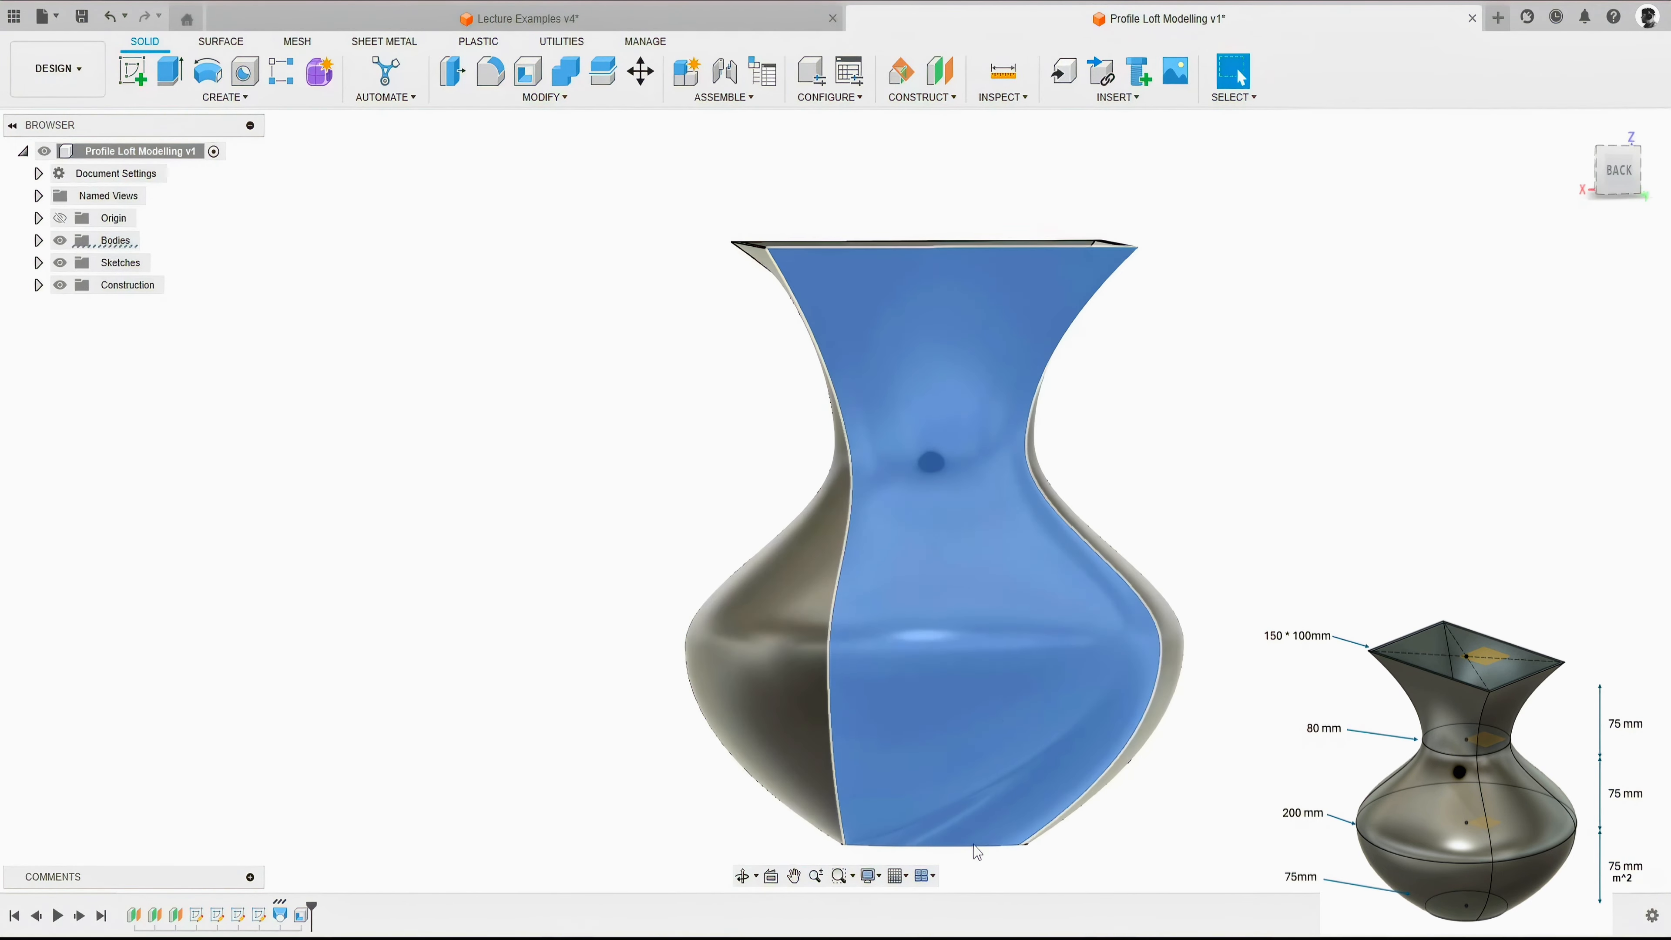
scroll(977, 853, "up", 5)
scroll(981, 720, "down", 4)
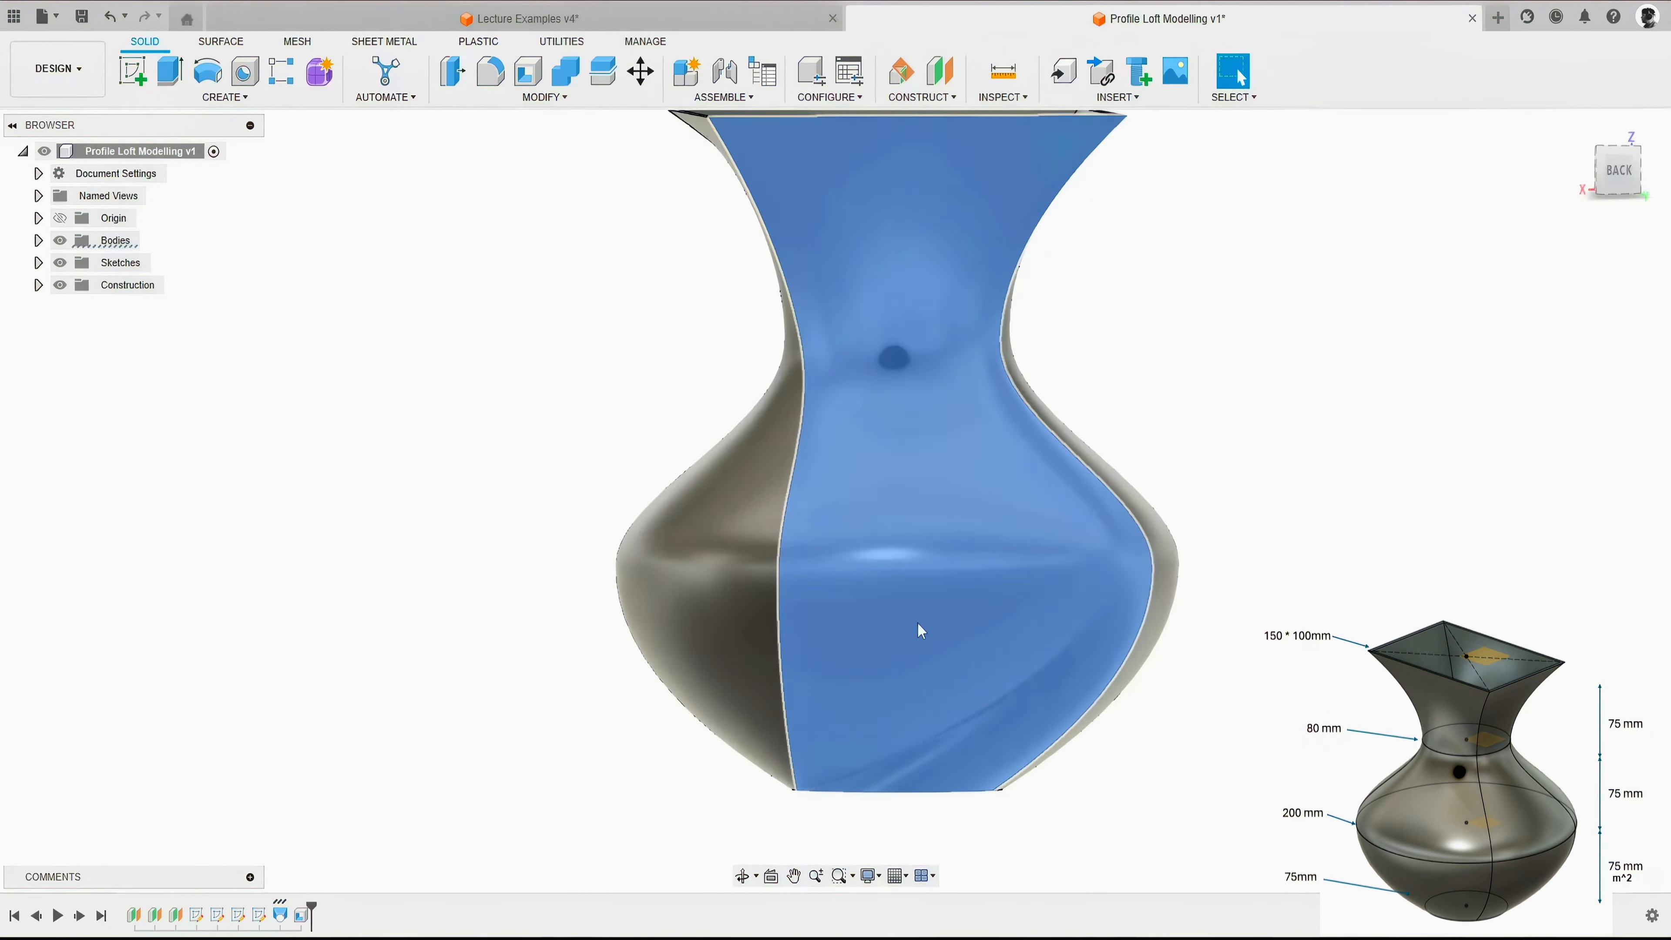
middle_click_drag(916, 622, 1079, 665, "shift")
left_click(1572, 128)
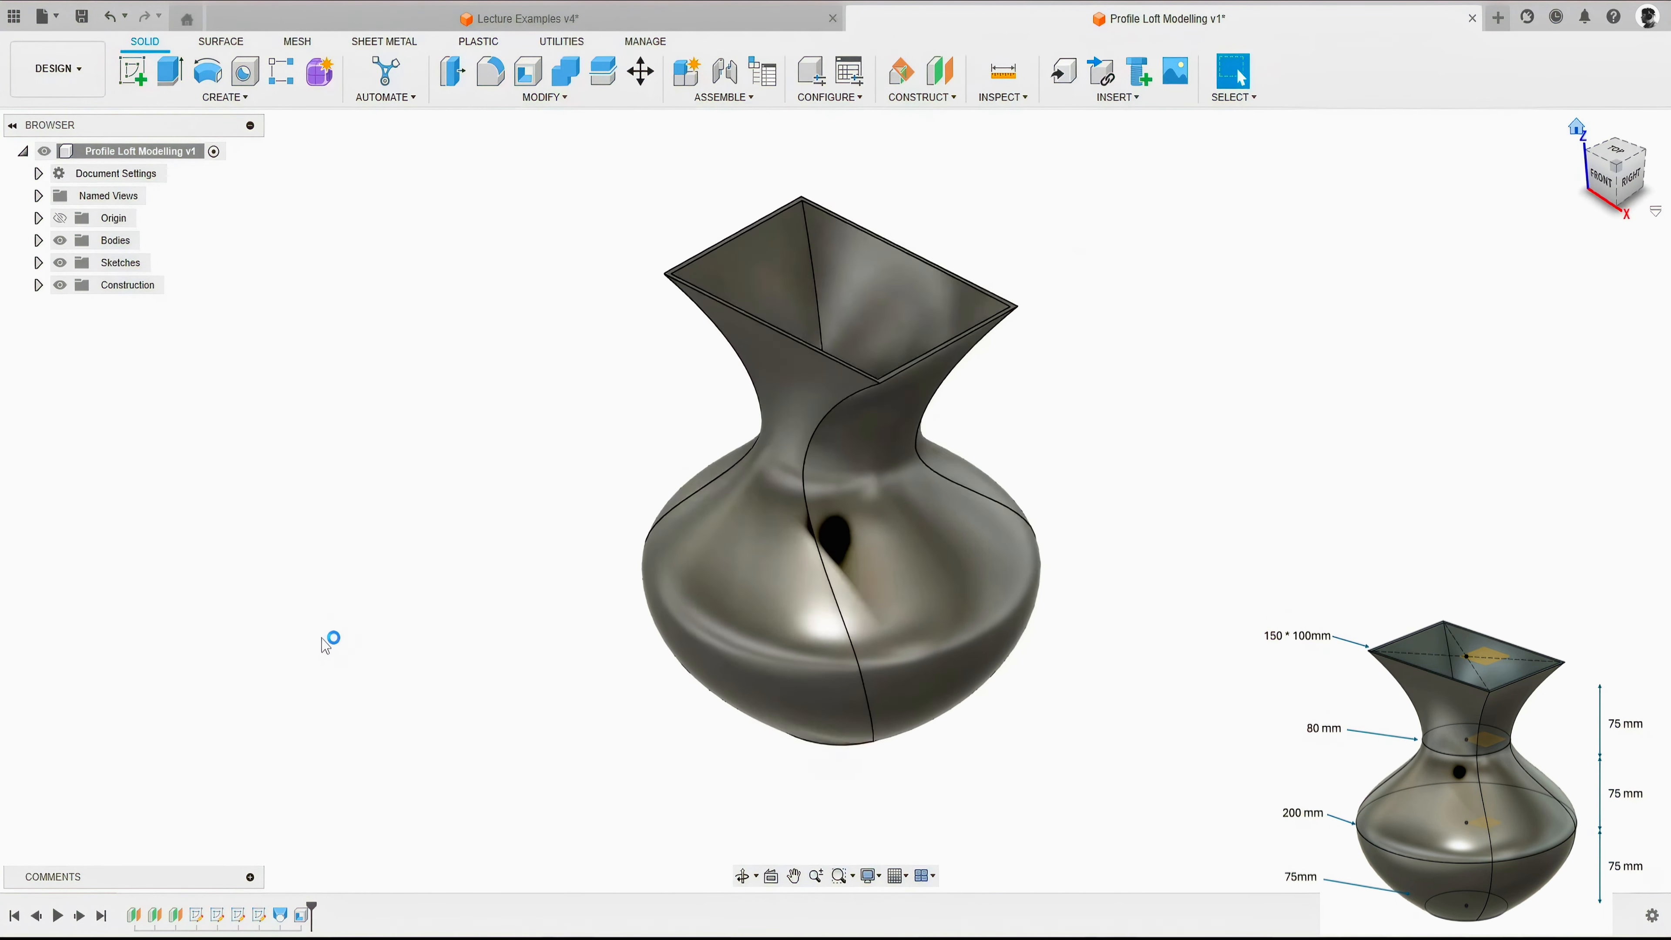
right_click(279, 915)
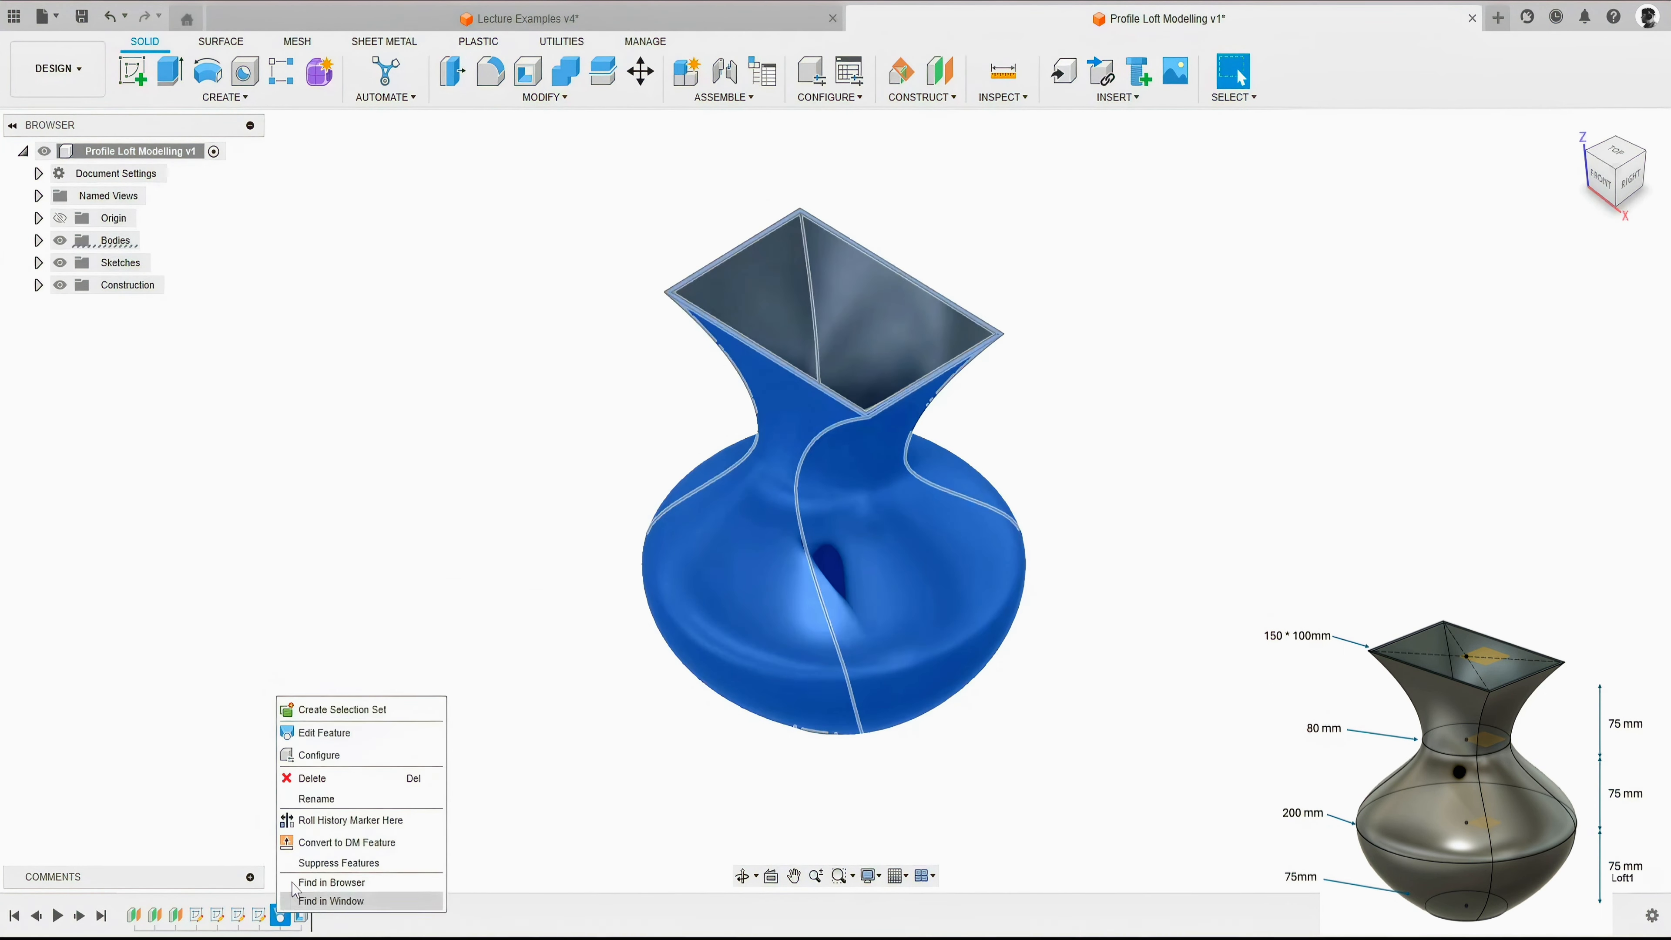
left_click(324, 733)
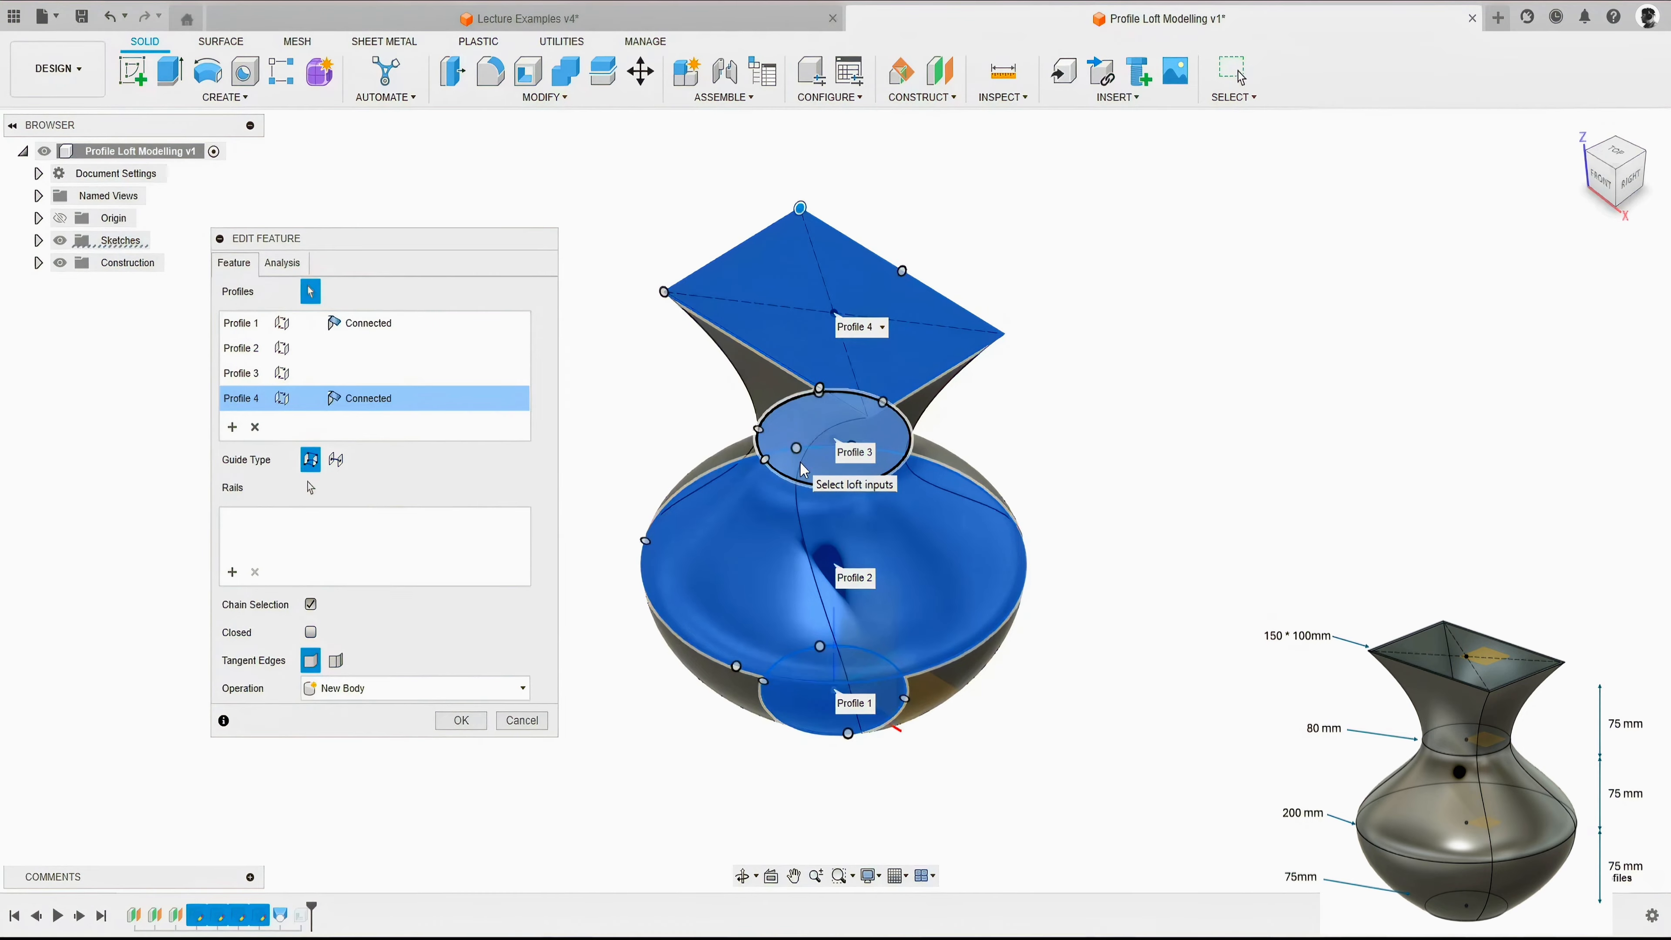
key("Return")
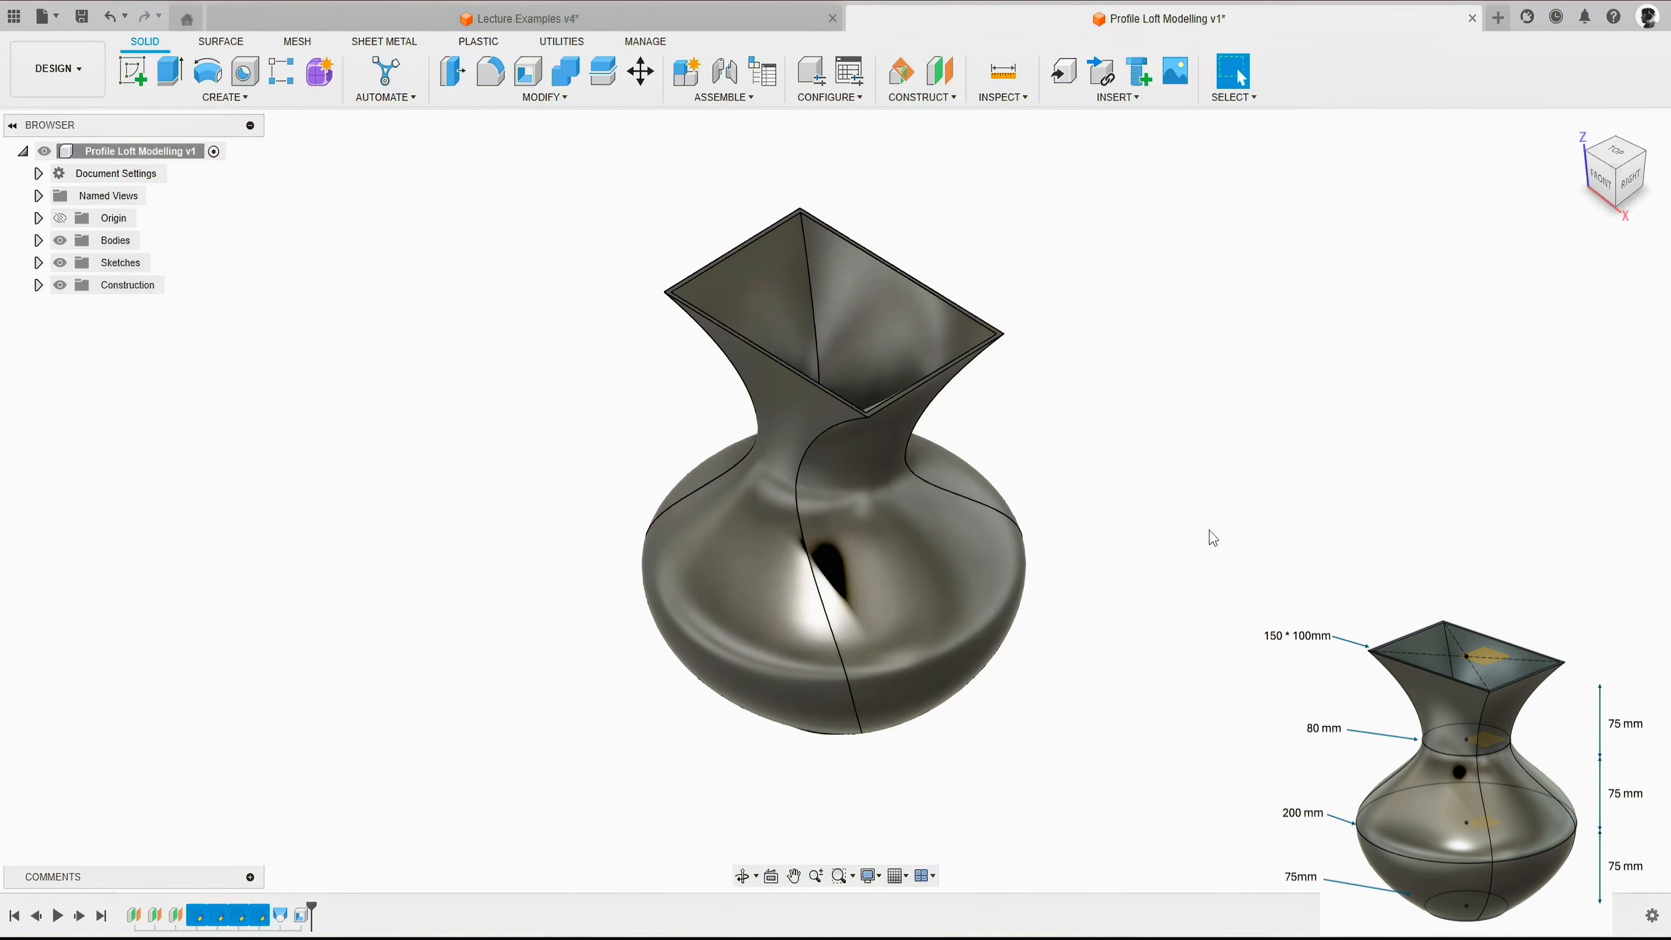
Undo the loft's twisting edit while keeping the shell on the vase.
key("ctrl+z")
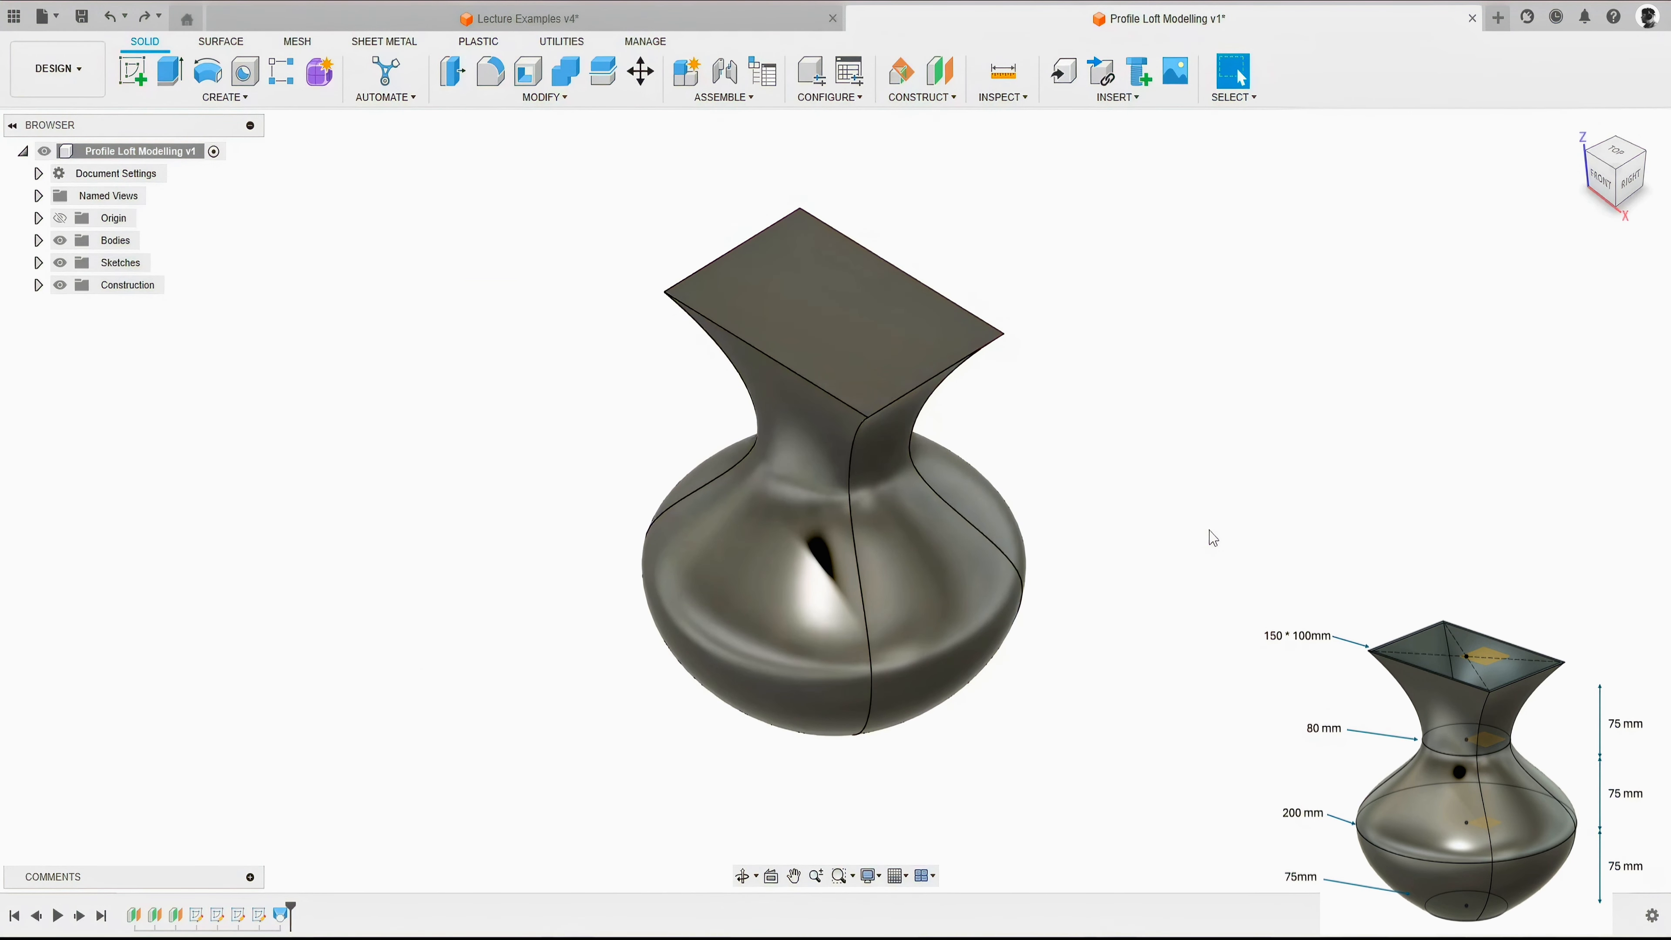
key("ctrl+y")
middle_click_drag(1145, 545, 1033, 342, "shift")
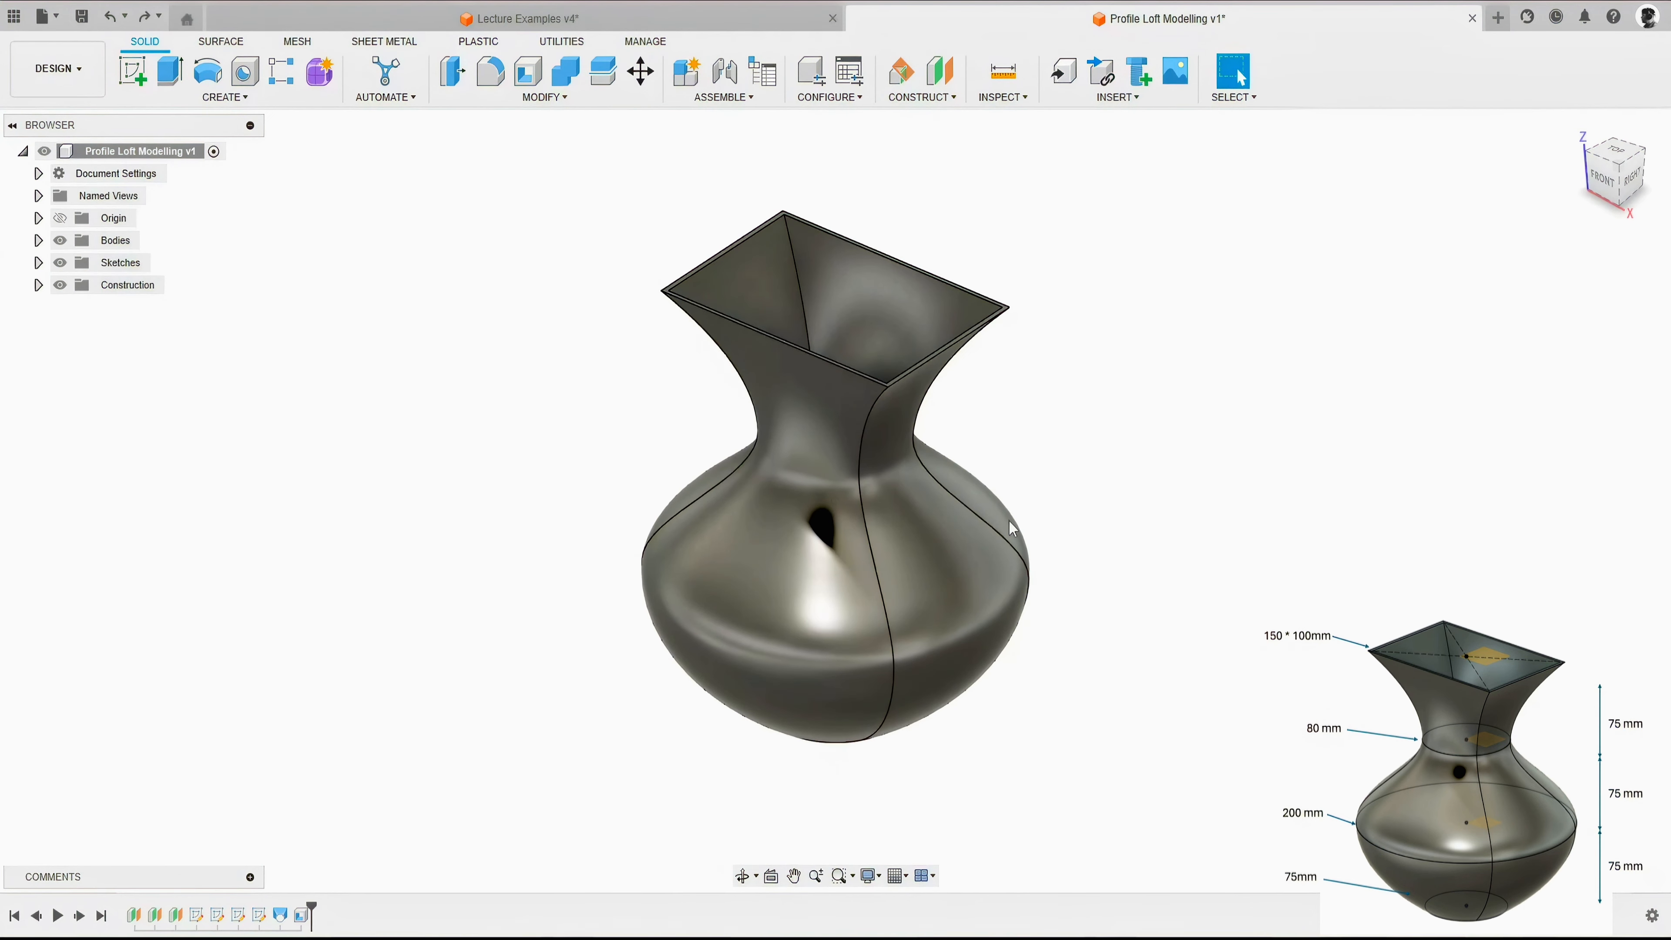
middle_click_drag(1012, 526, 988, 512, "shift")
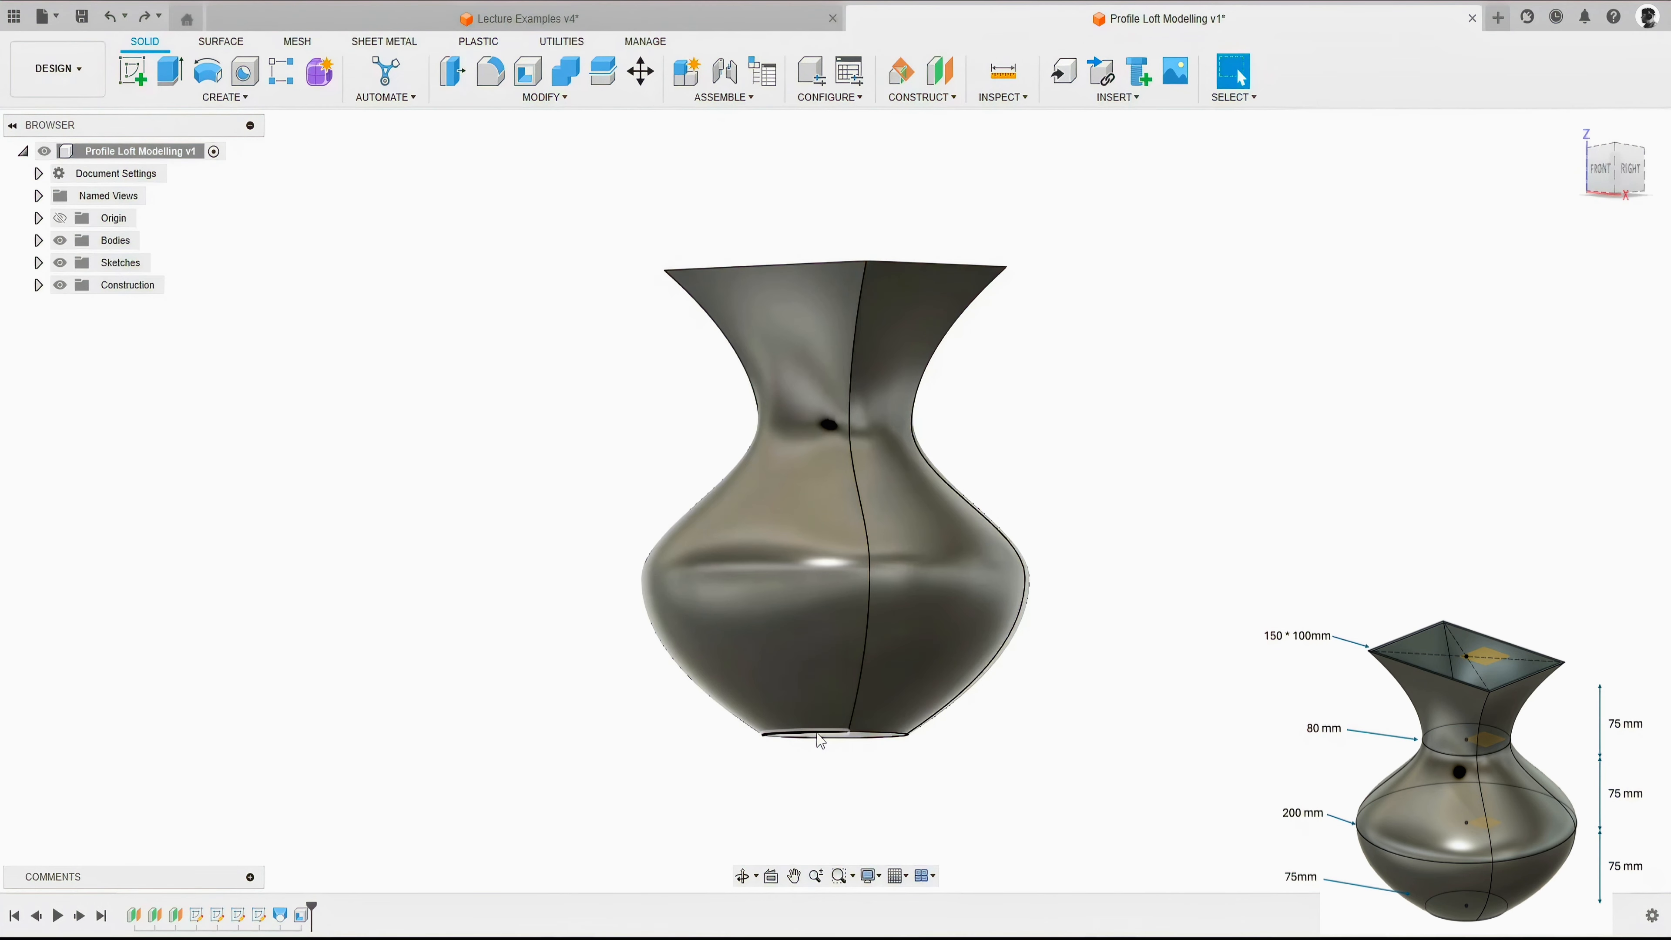
middle_click_drag(865, 268, 1271, 297, "shift")
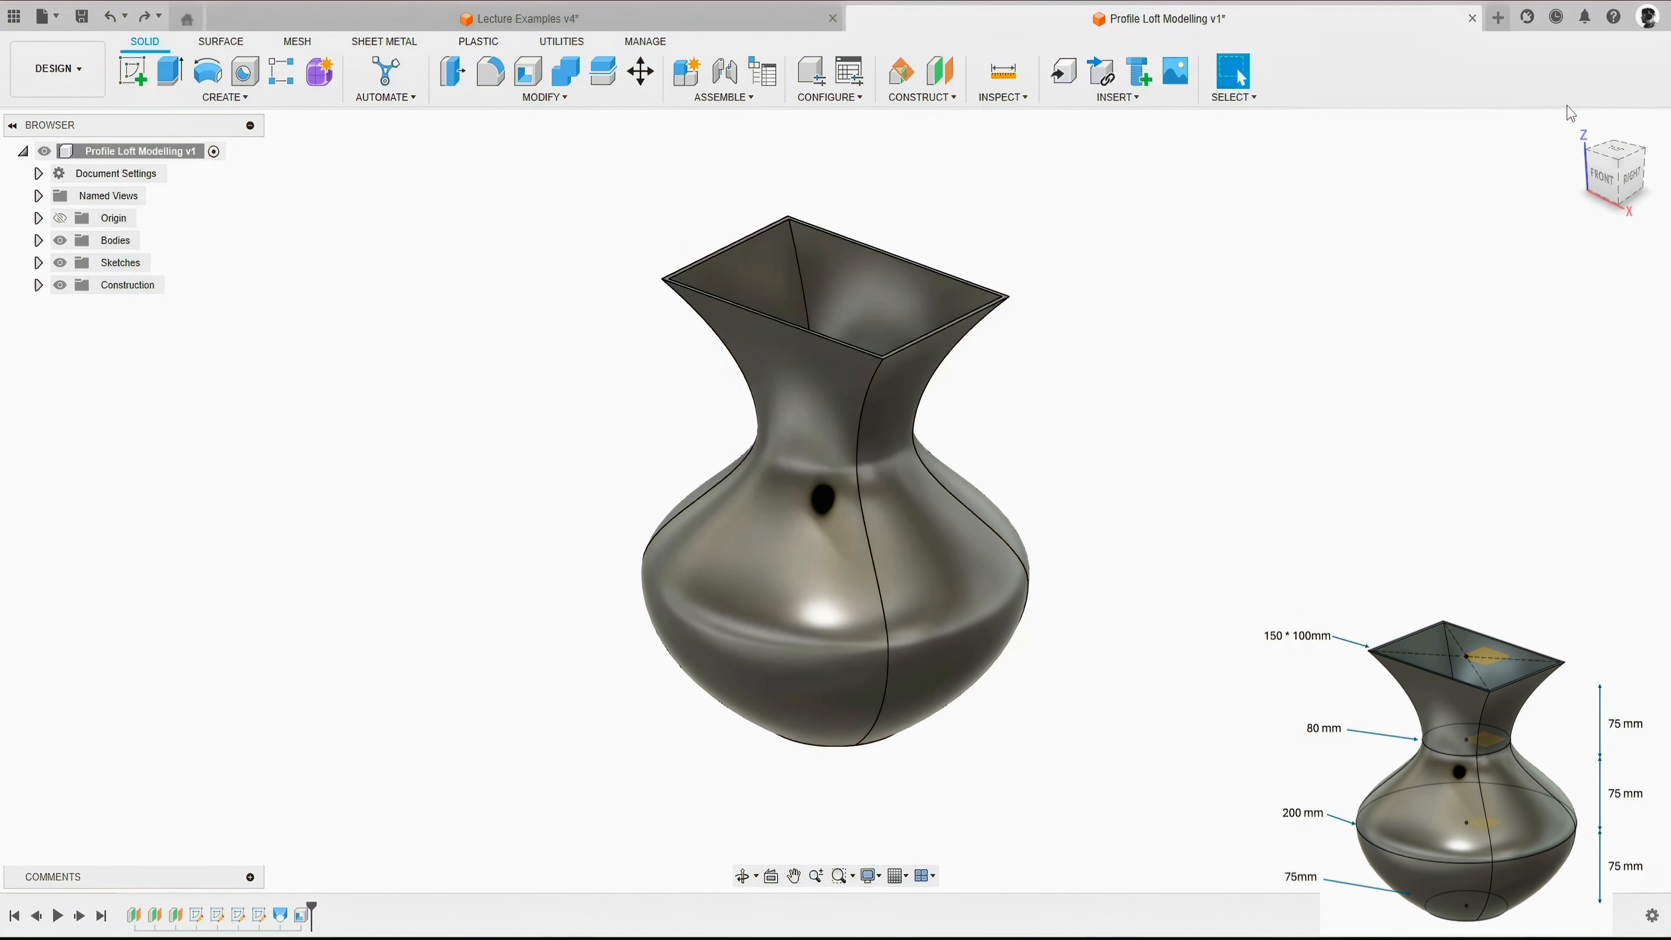
left_click_drag(1571, 113, 1592, 132)
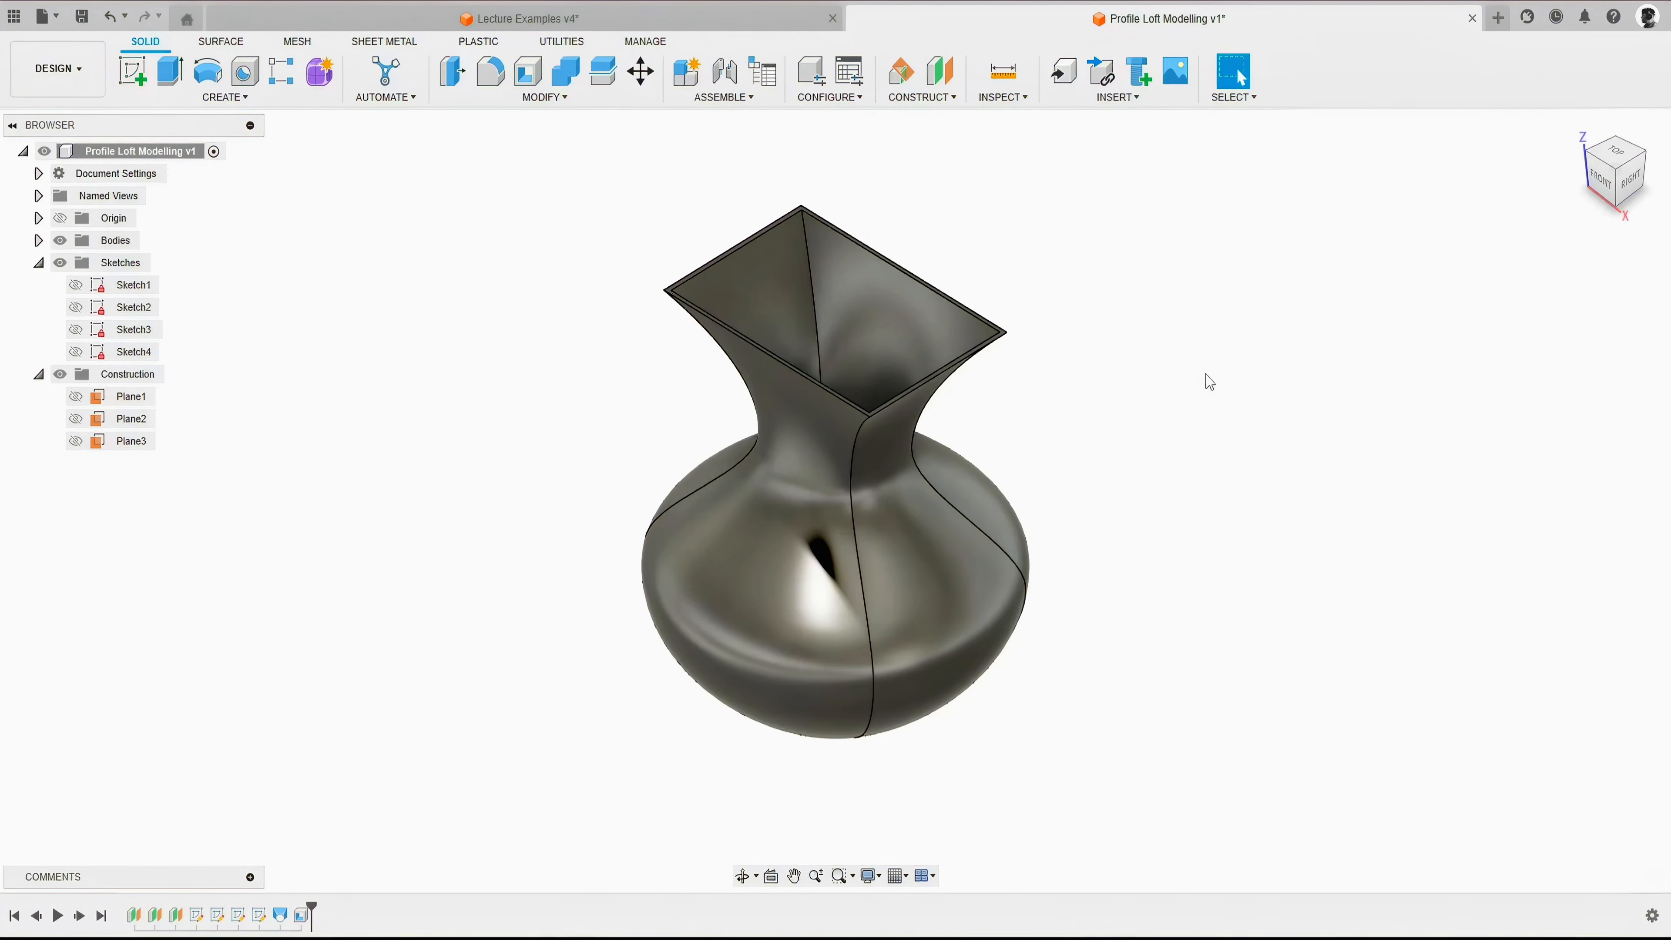
Start a new design and sketch a 50 mm diameter circle on the horizontal XY plane, away from the origin.
left_click(1498, 20)
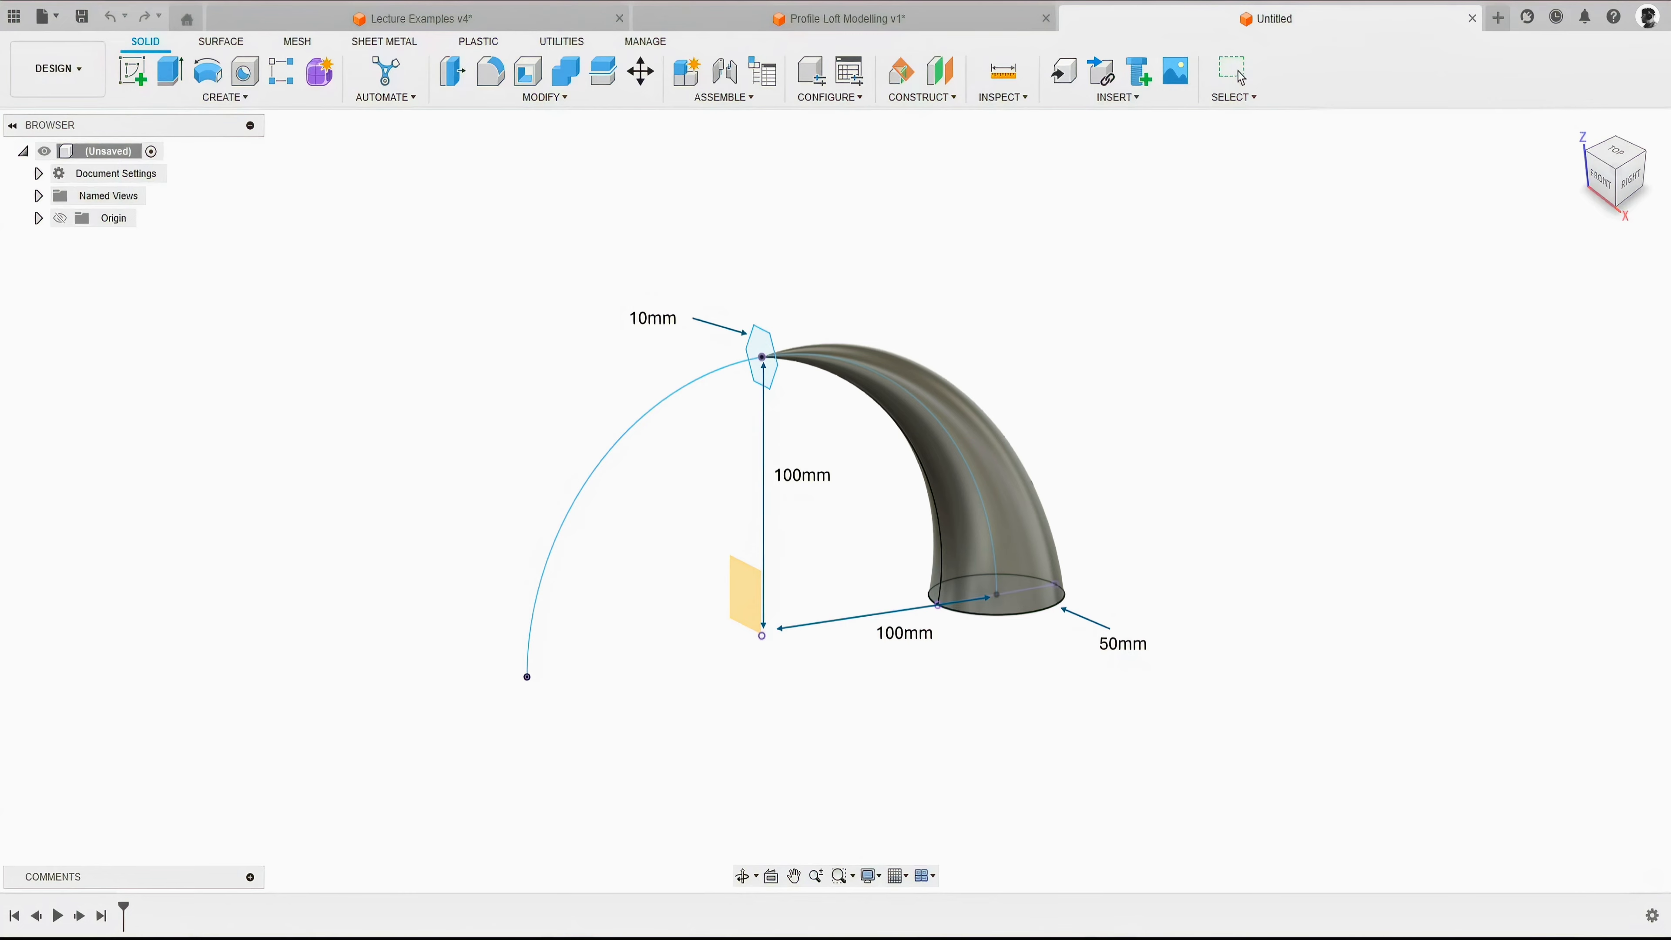
key("c")
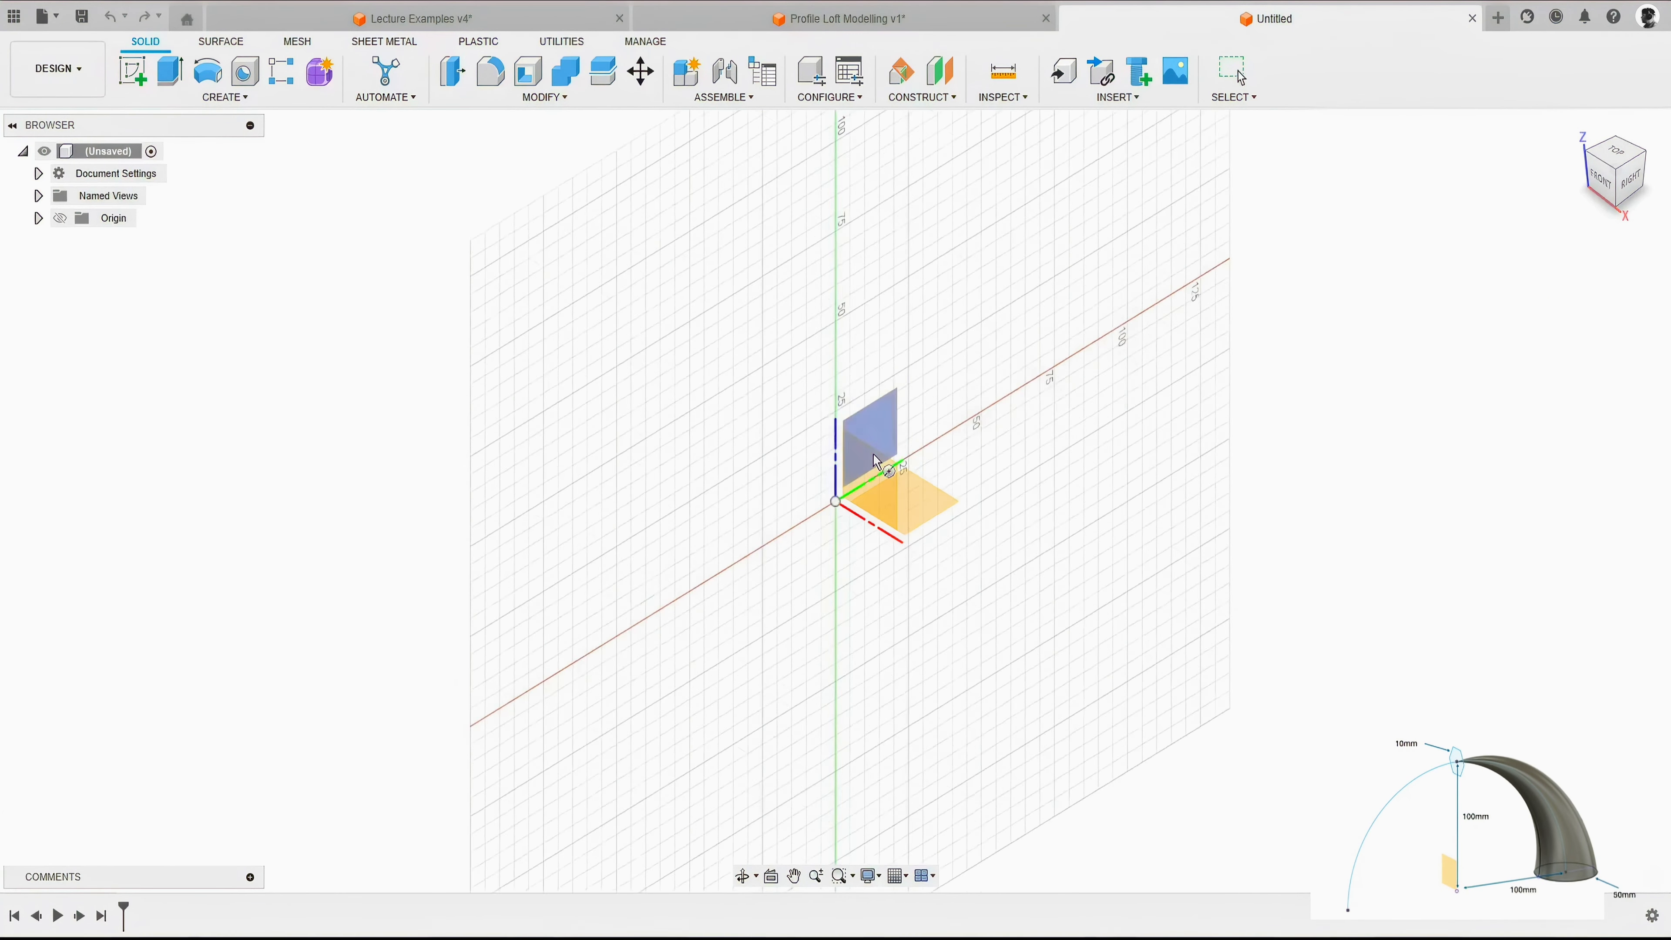
left_click(939, 508)
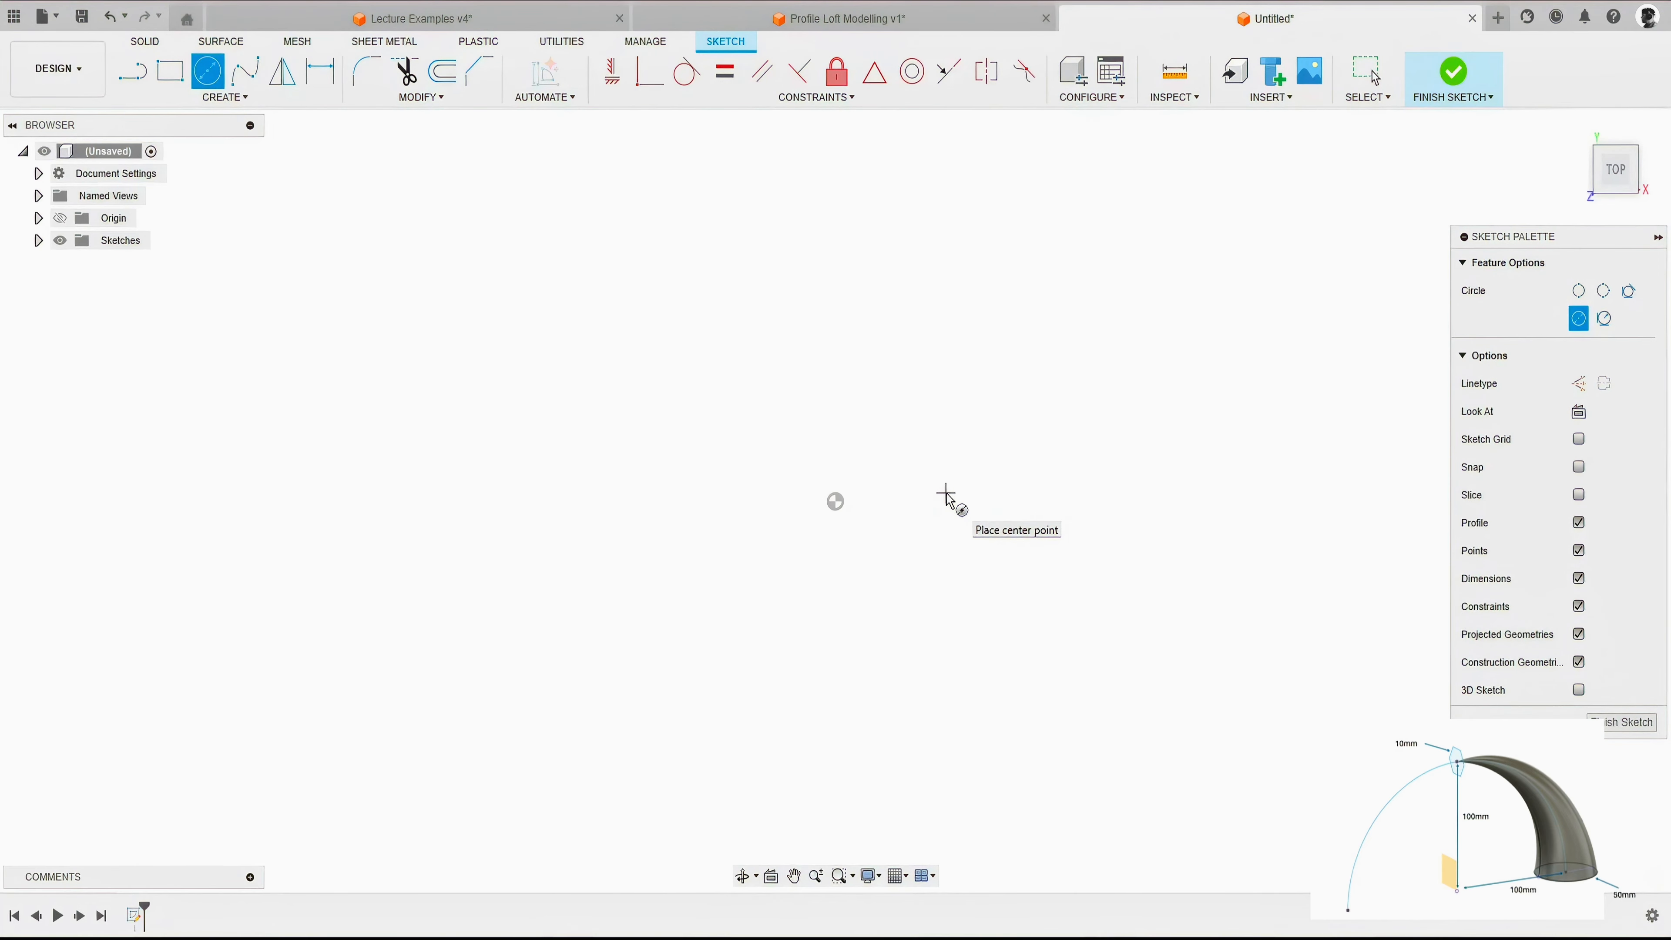
left_click(1253, 394)
middle_click_drag(1242, 455, 1098, 468)
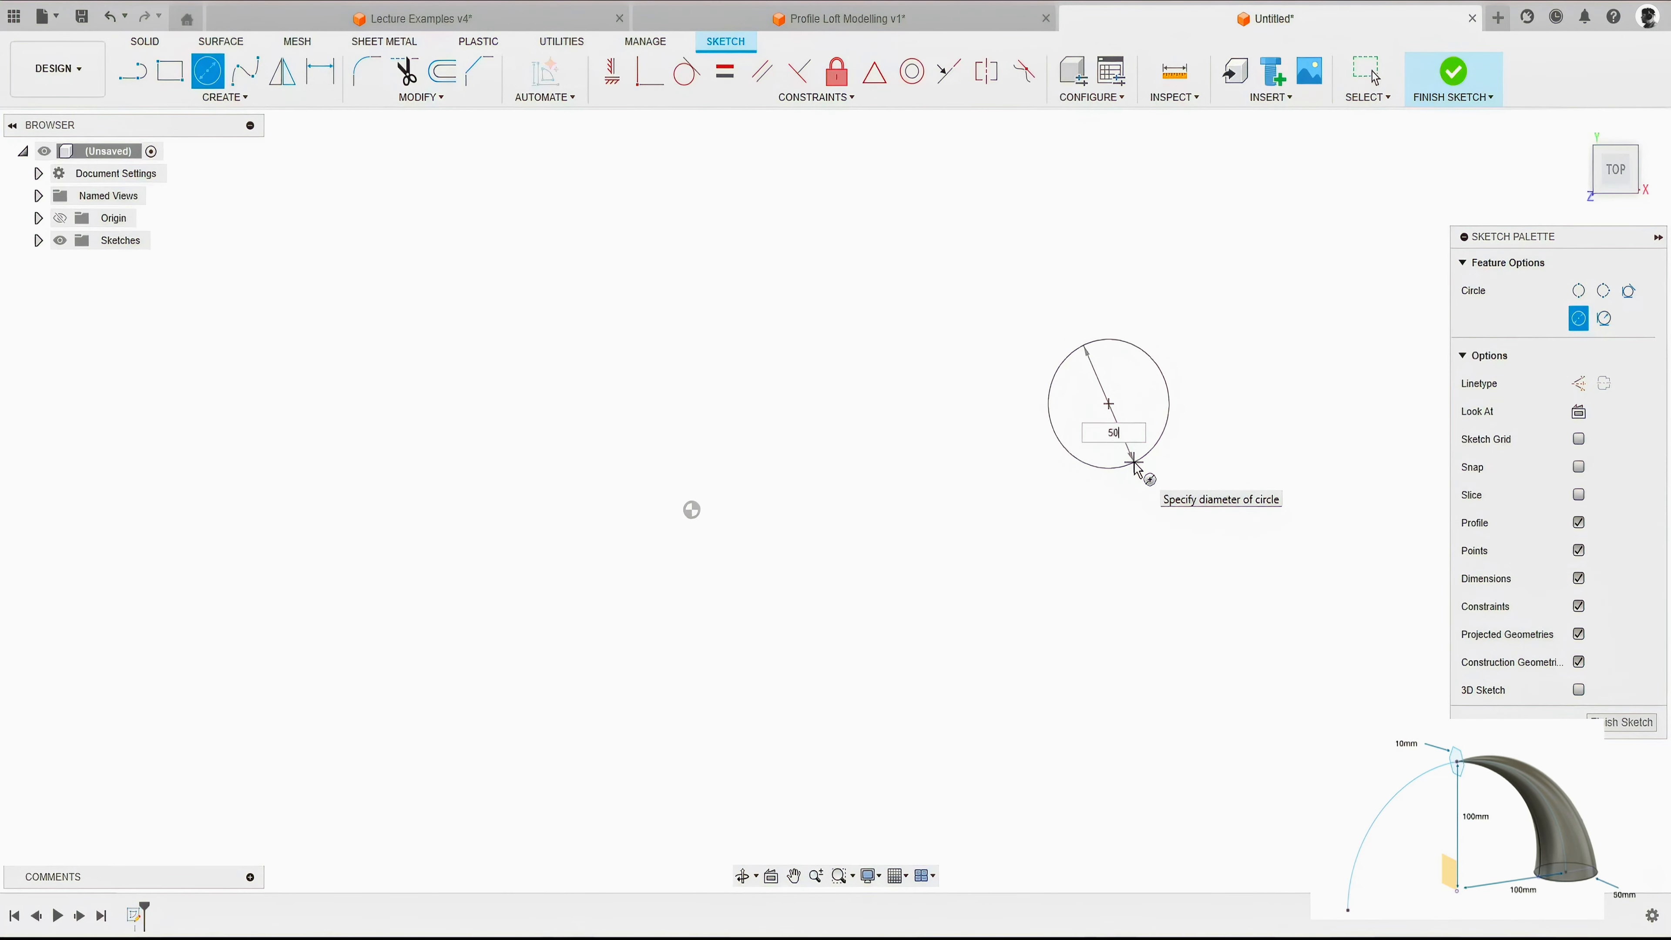
type("50")
key("Return")
key("Escape")
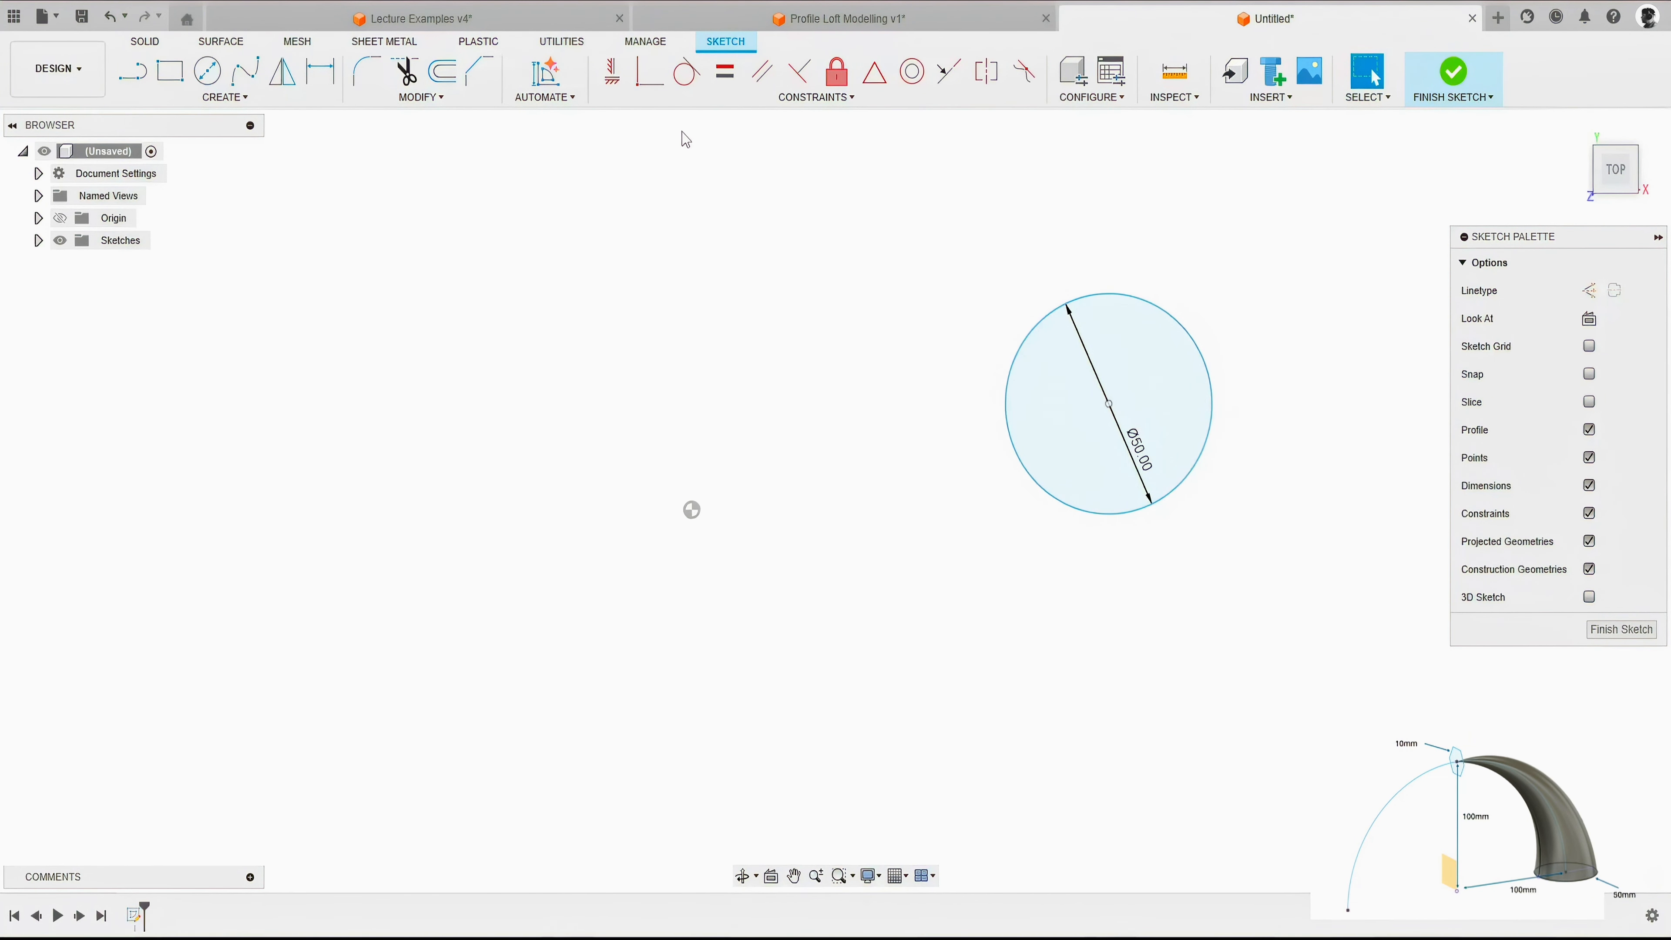
Align the circle's centre horizontally with the origin using a Horizontal/Vertical constraint.
left_click(621, 76)
left_click(692, 511)
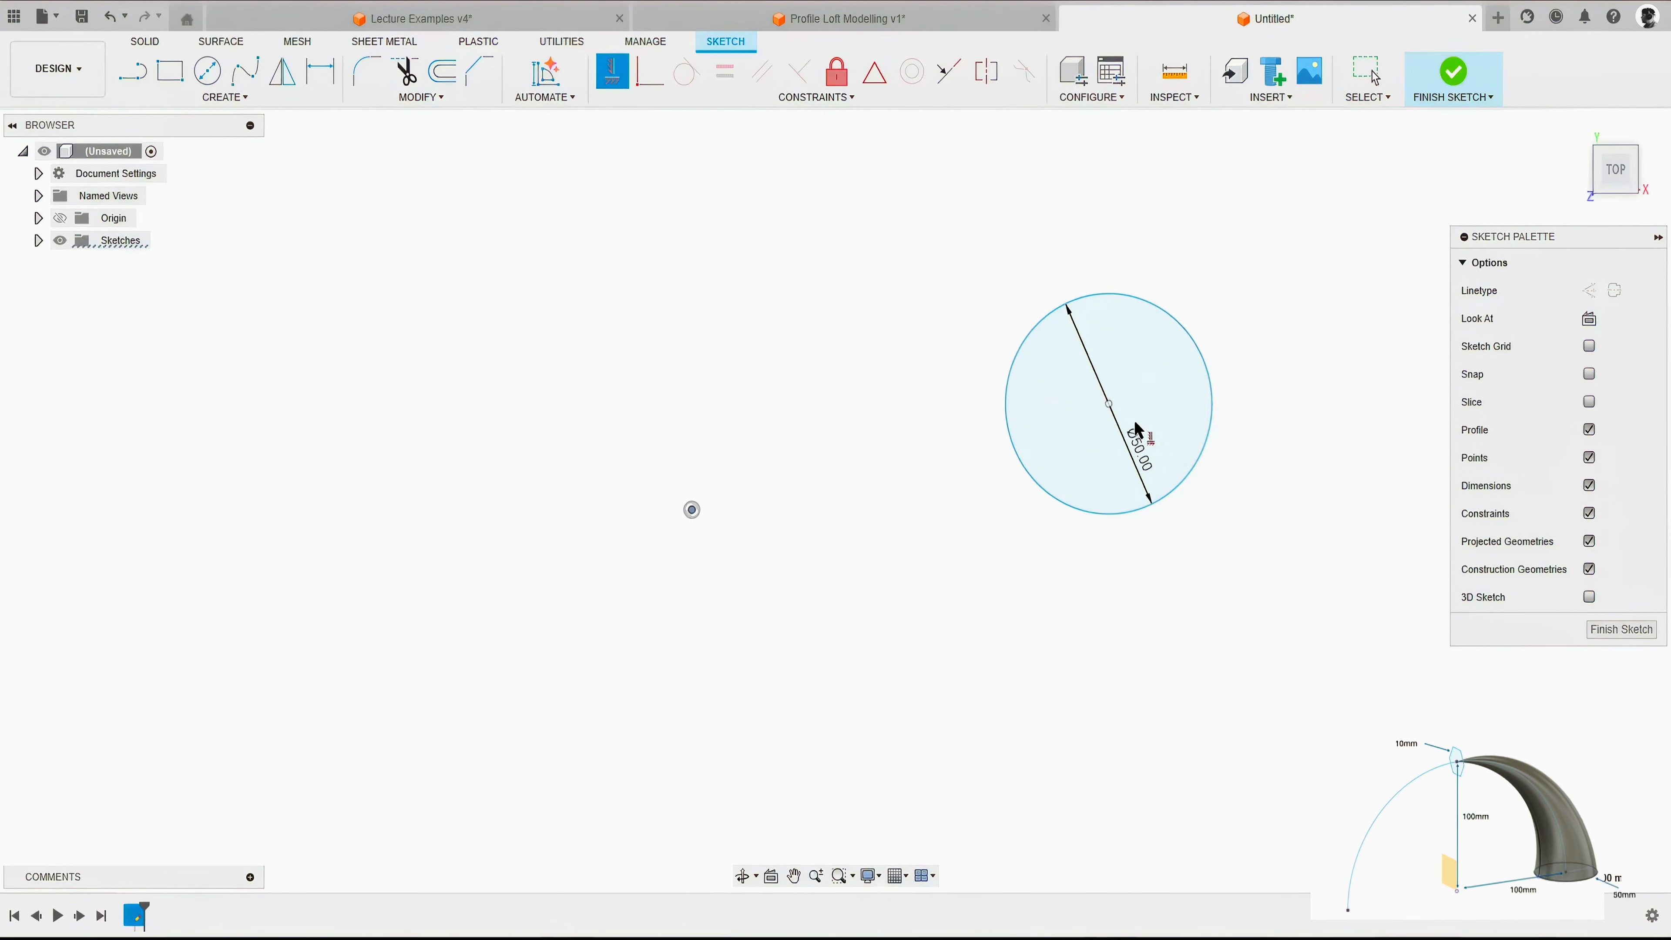
left_click(1109, 404)
key("Escape")
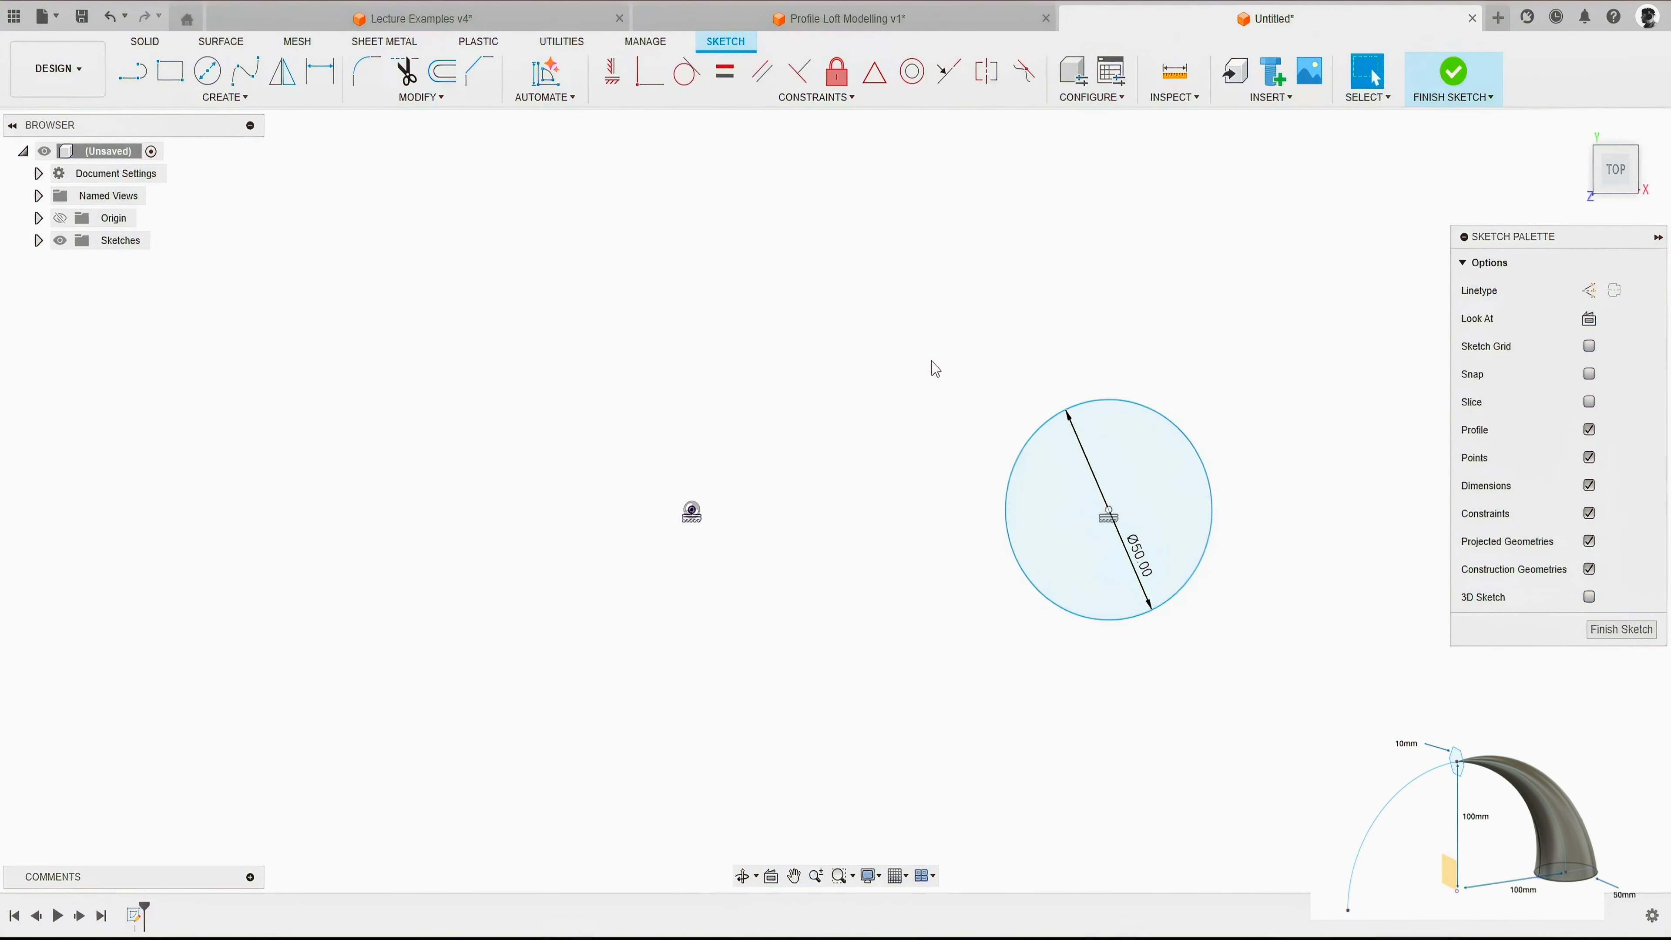
Dimension the circle's centre 100 mm from the origin and finish the sketch.
key("d")
left_click(692, 512)
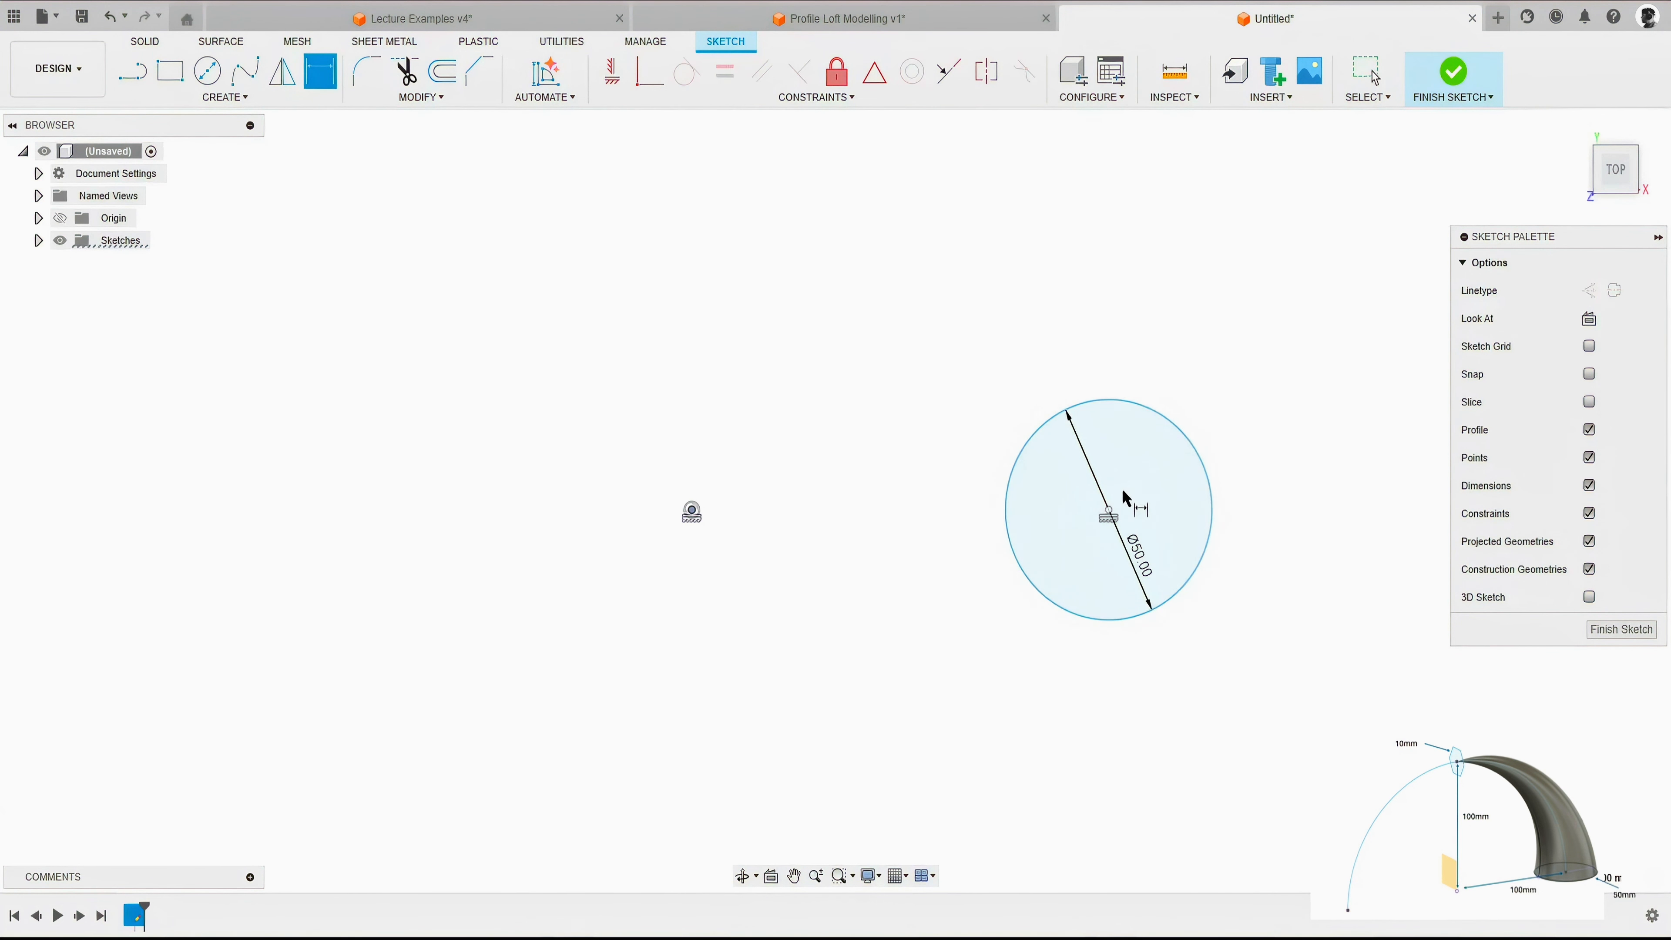
left_click(1109, 510)
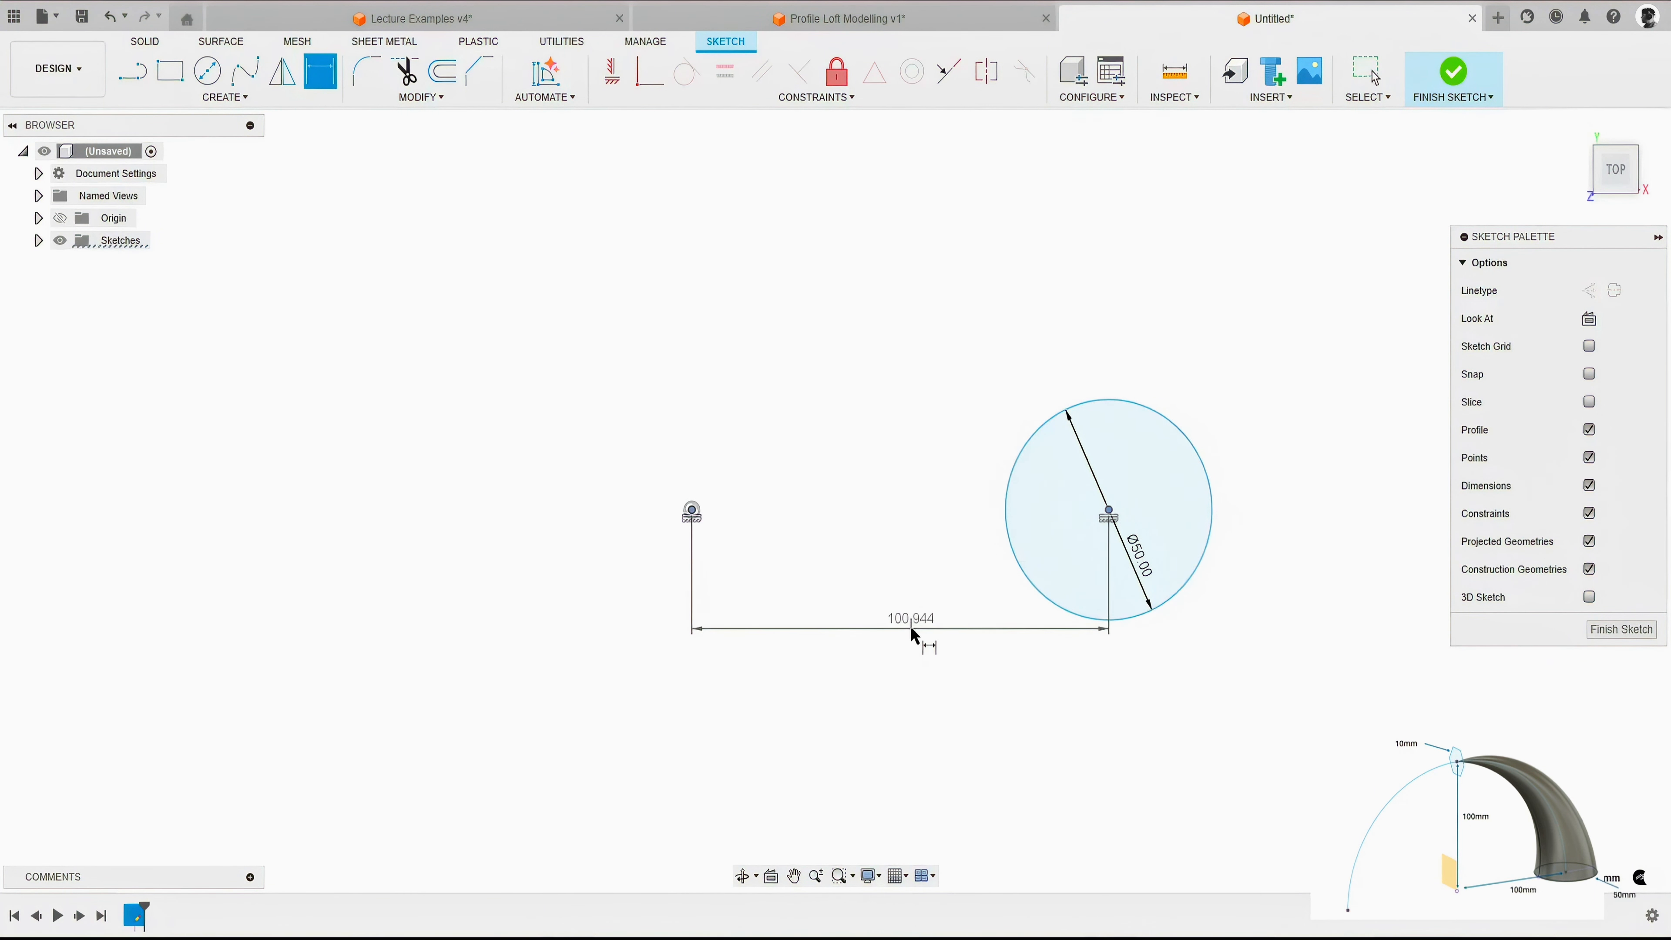
left_click(910, 625)
key("Return")
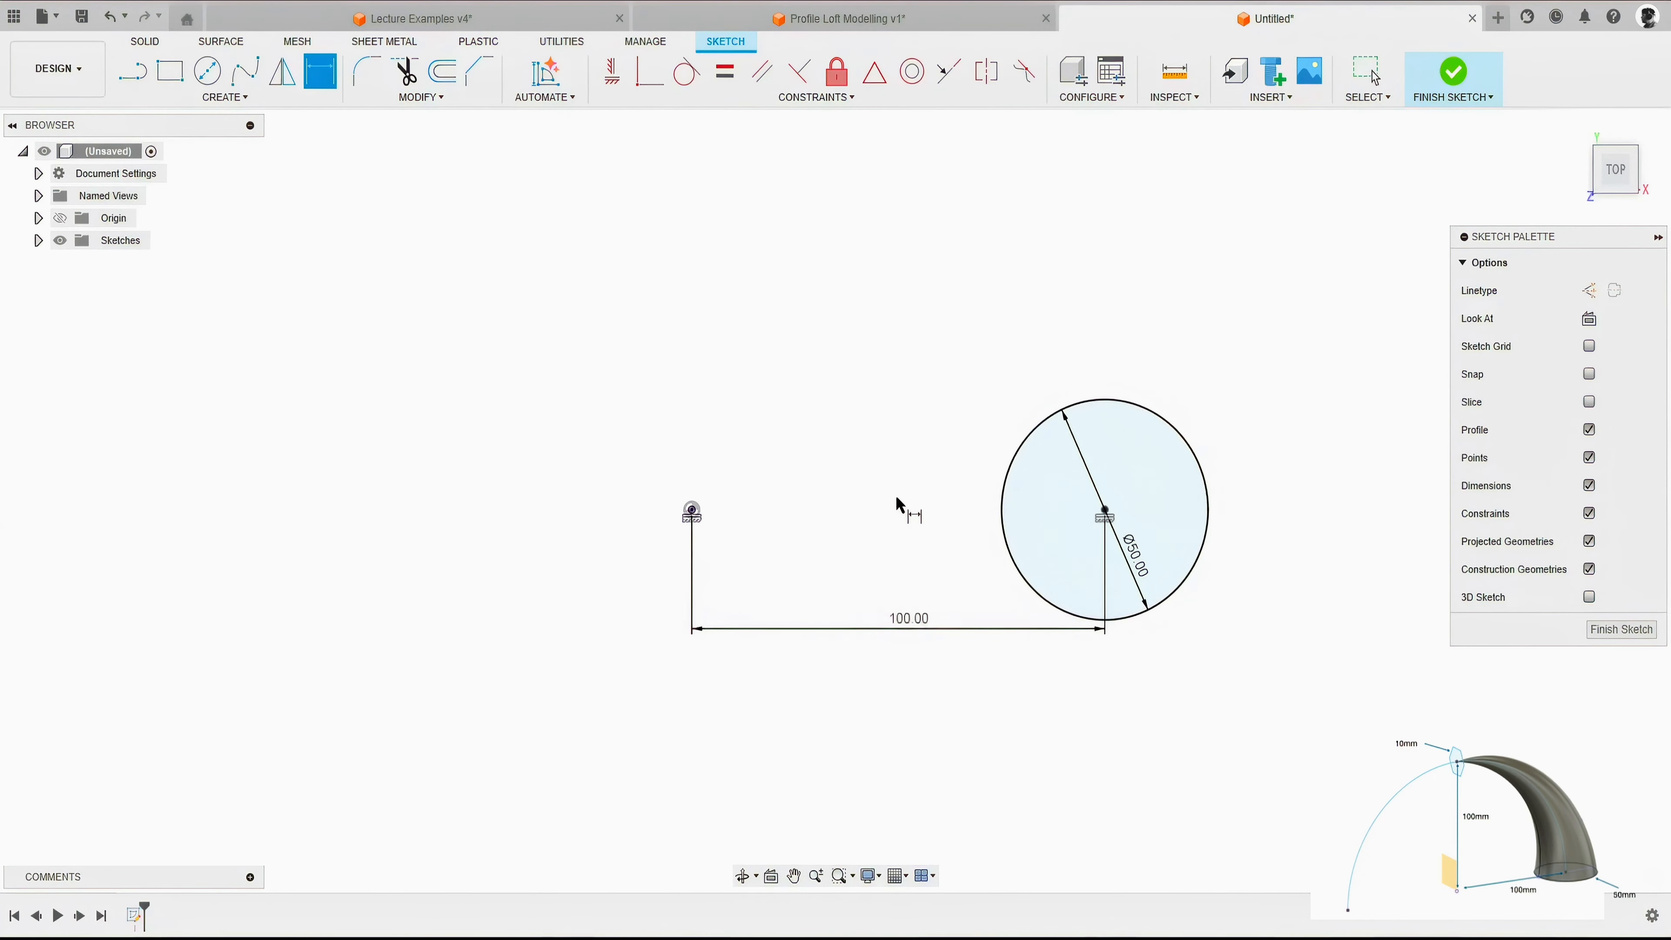
key("Escape")
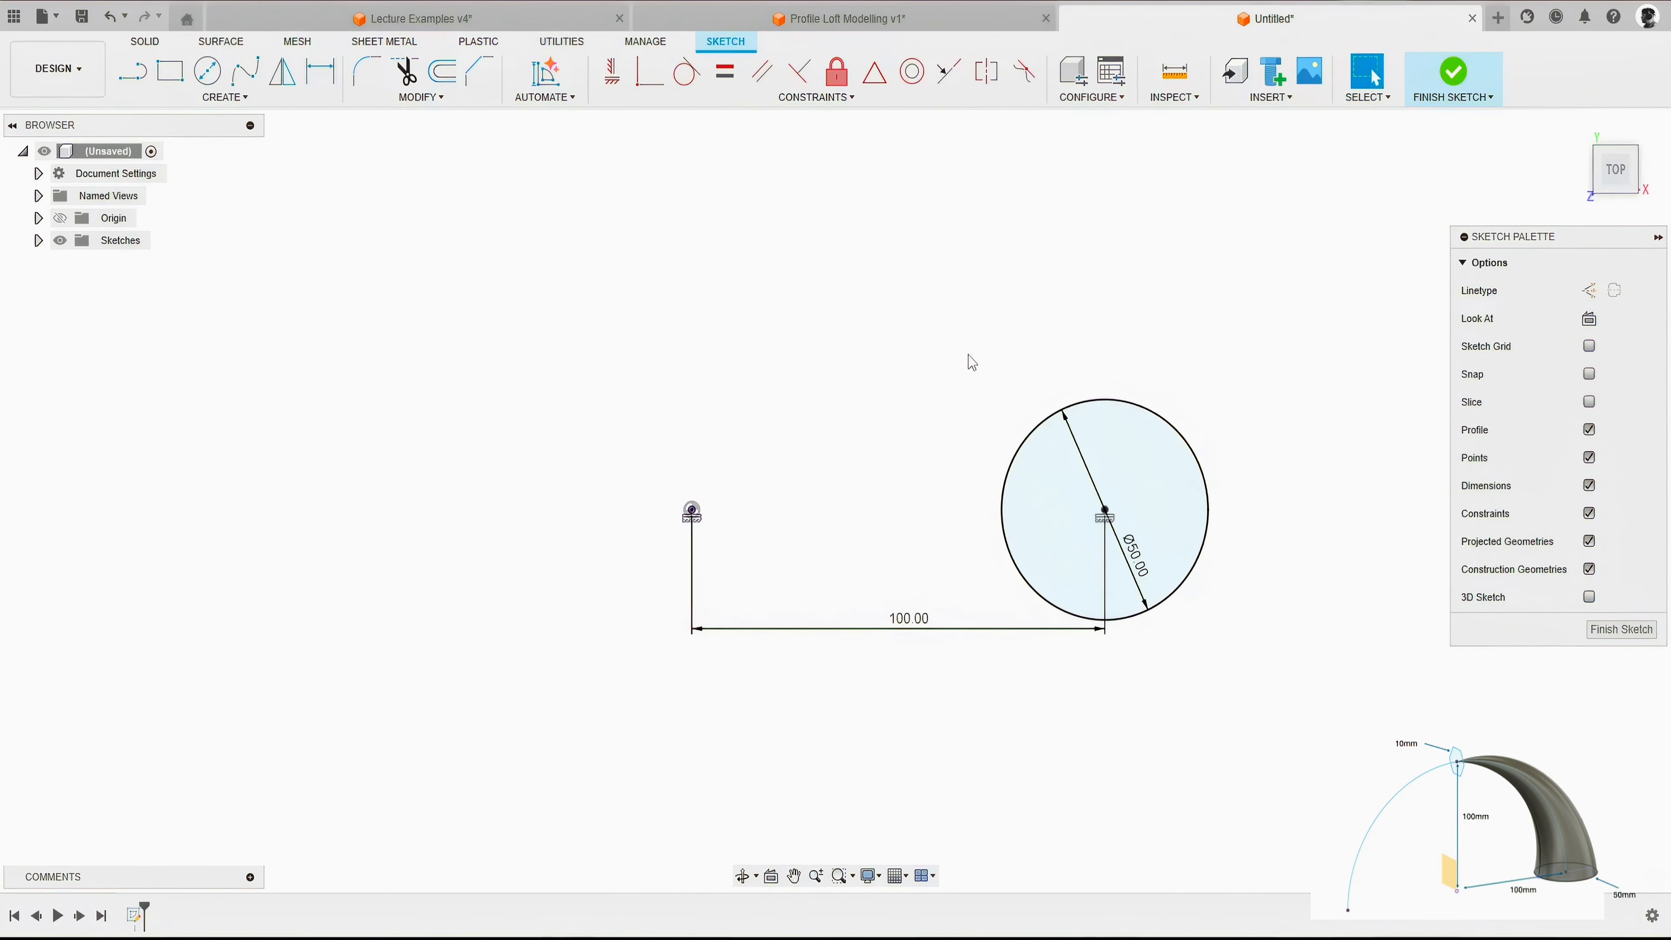
left_click(1447, 73)
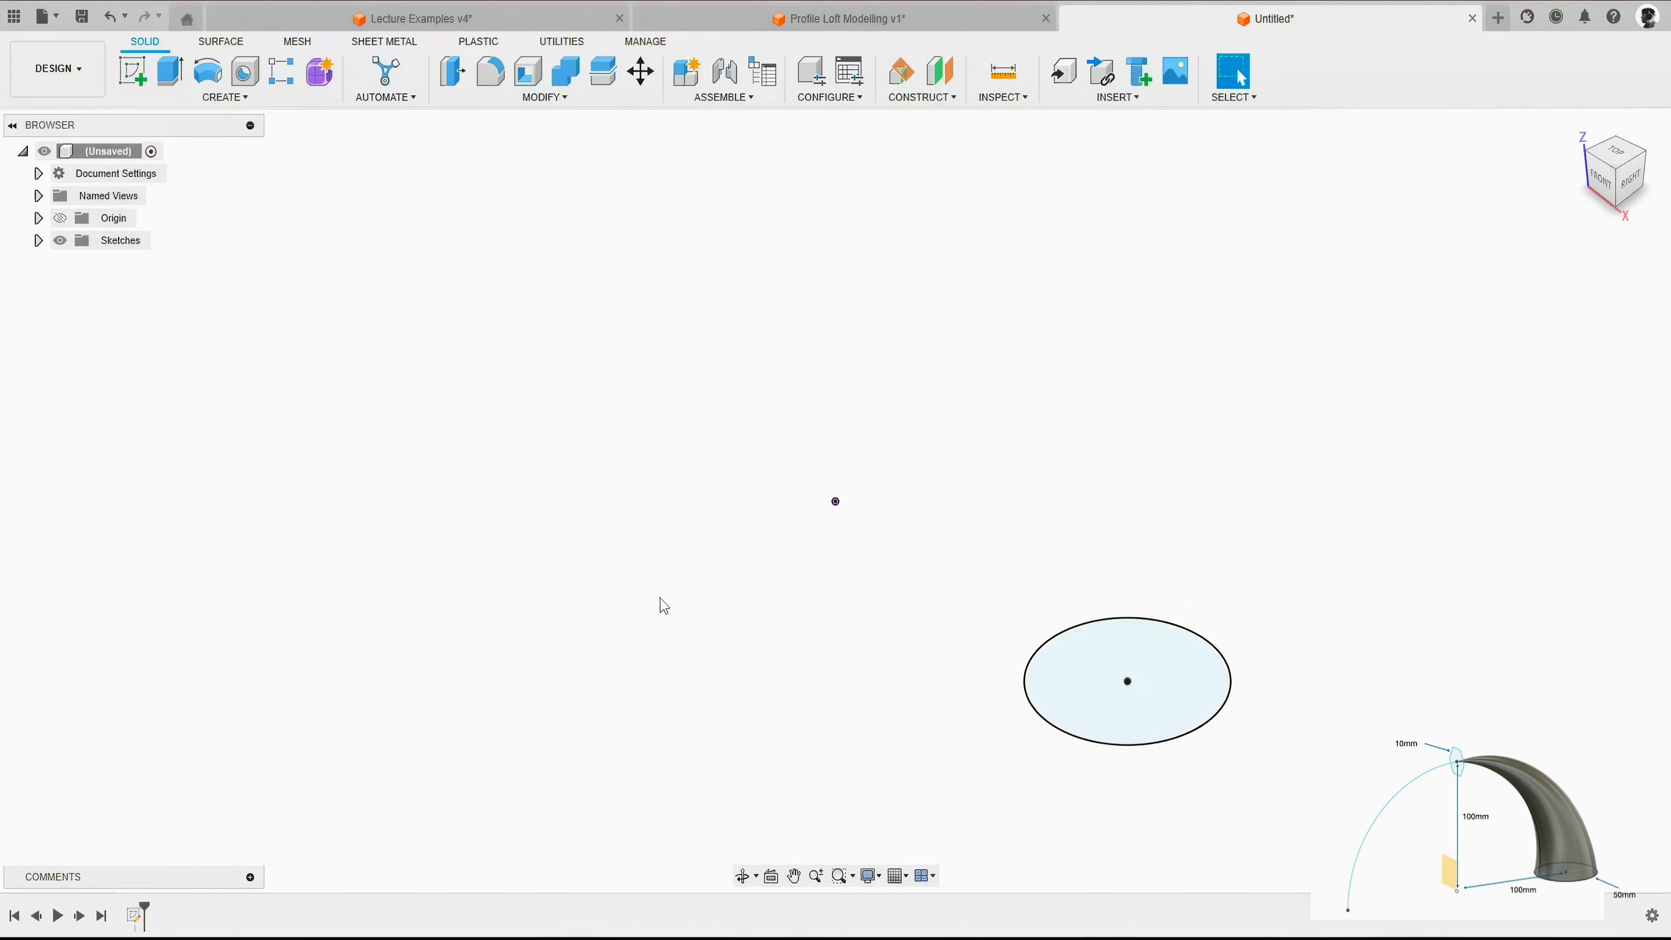
Start a sketch on the vertical YZ plane and draw a circumscribed six-sided polygon with a 10 mm radius above the origin.
key("c")
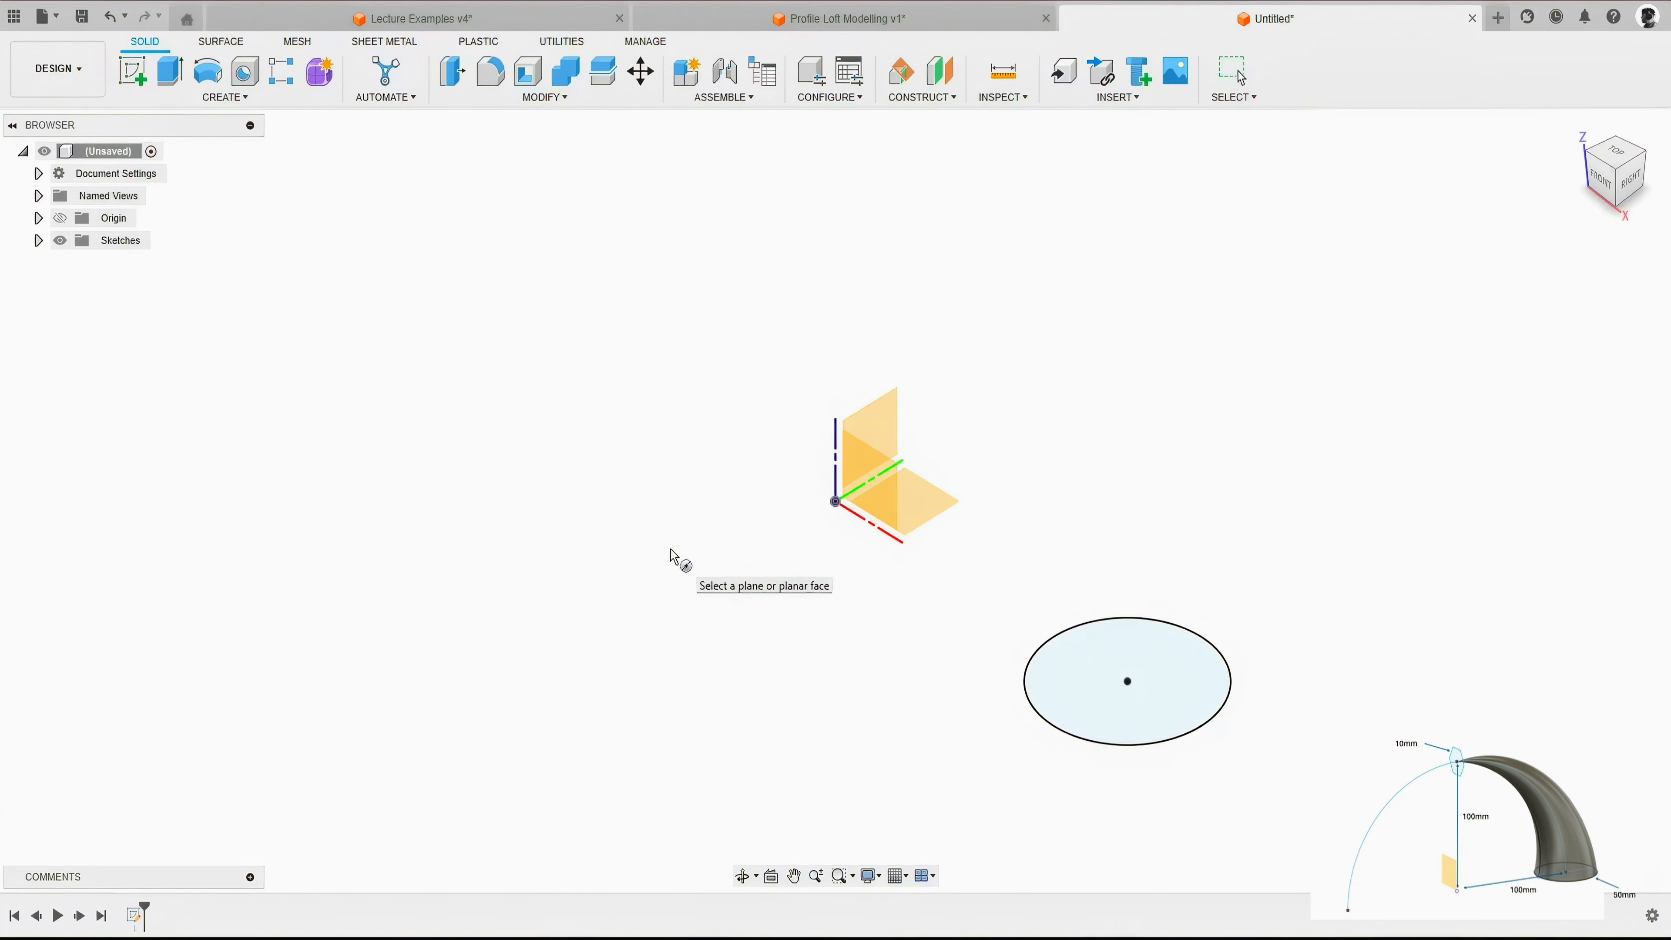
left_click(887, 409)
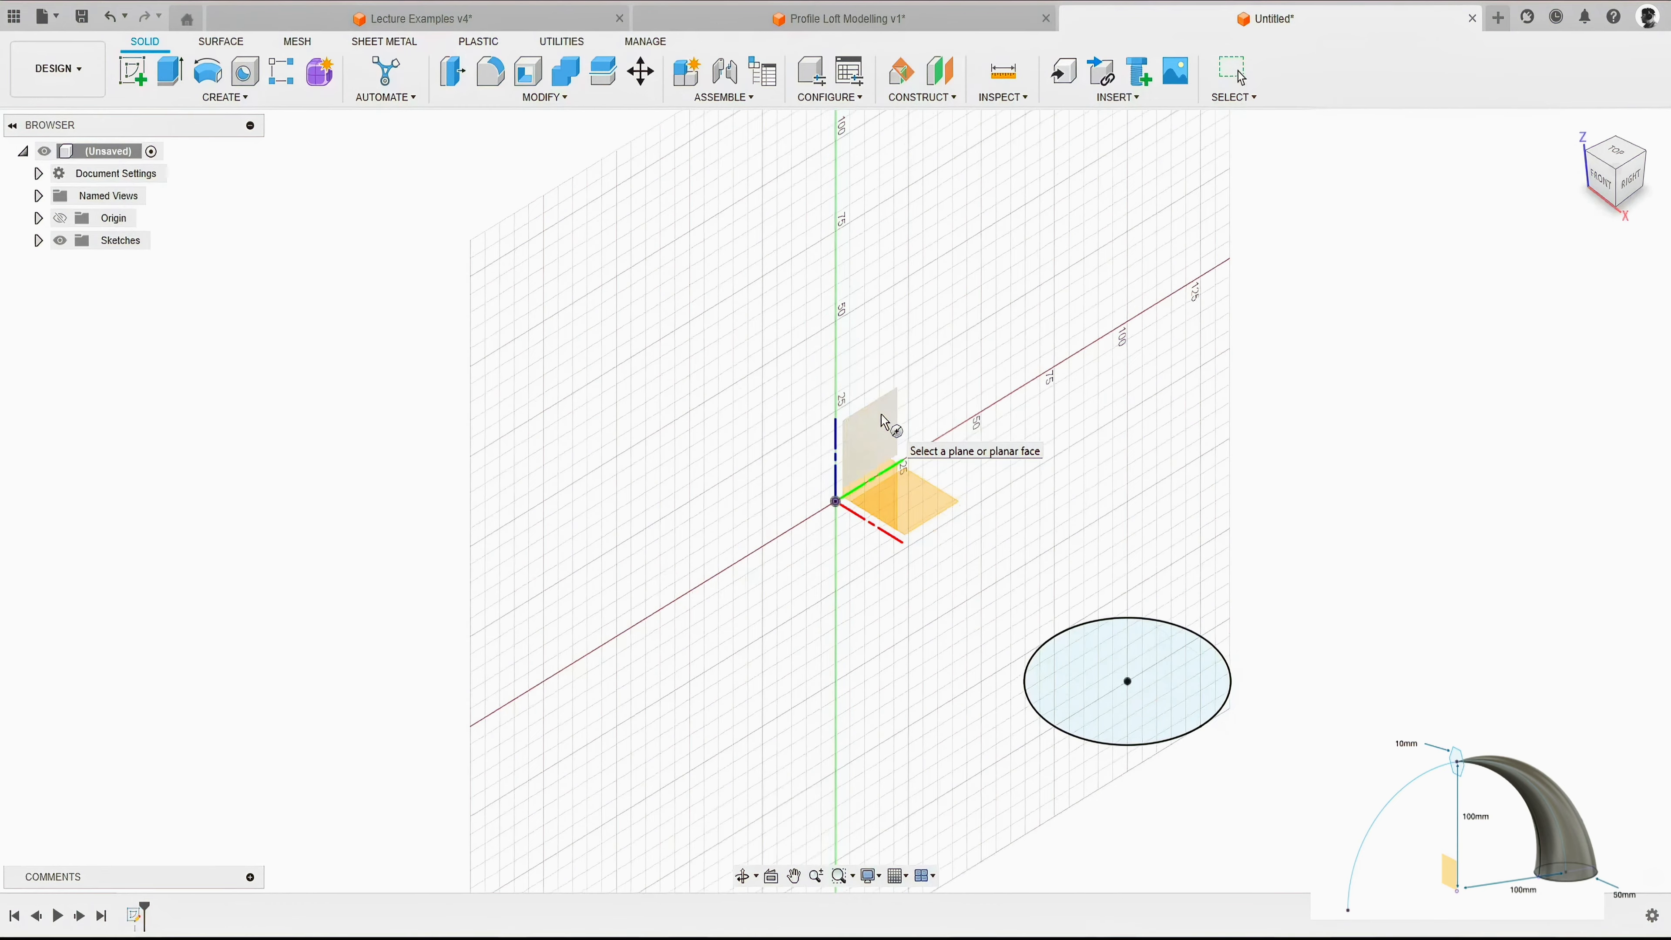
left_click(882, 417)
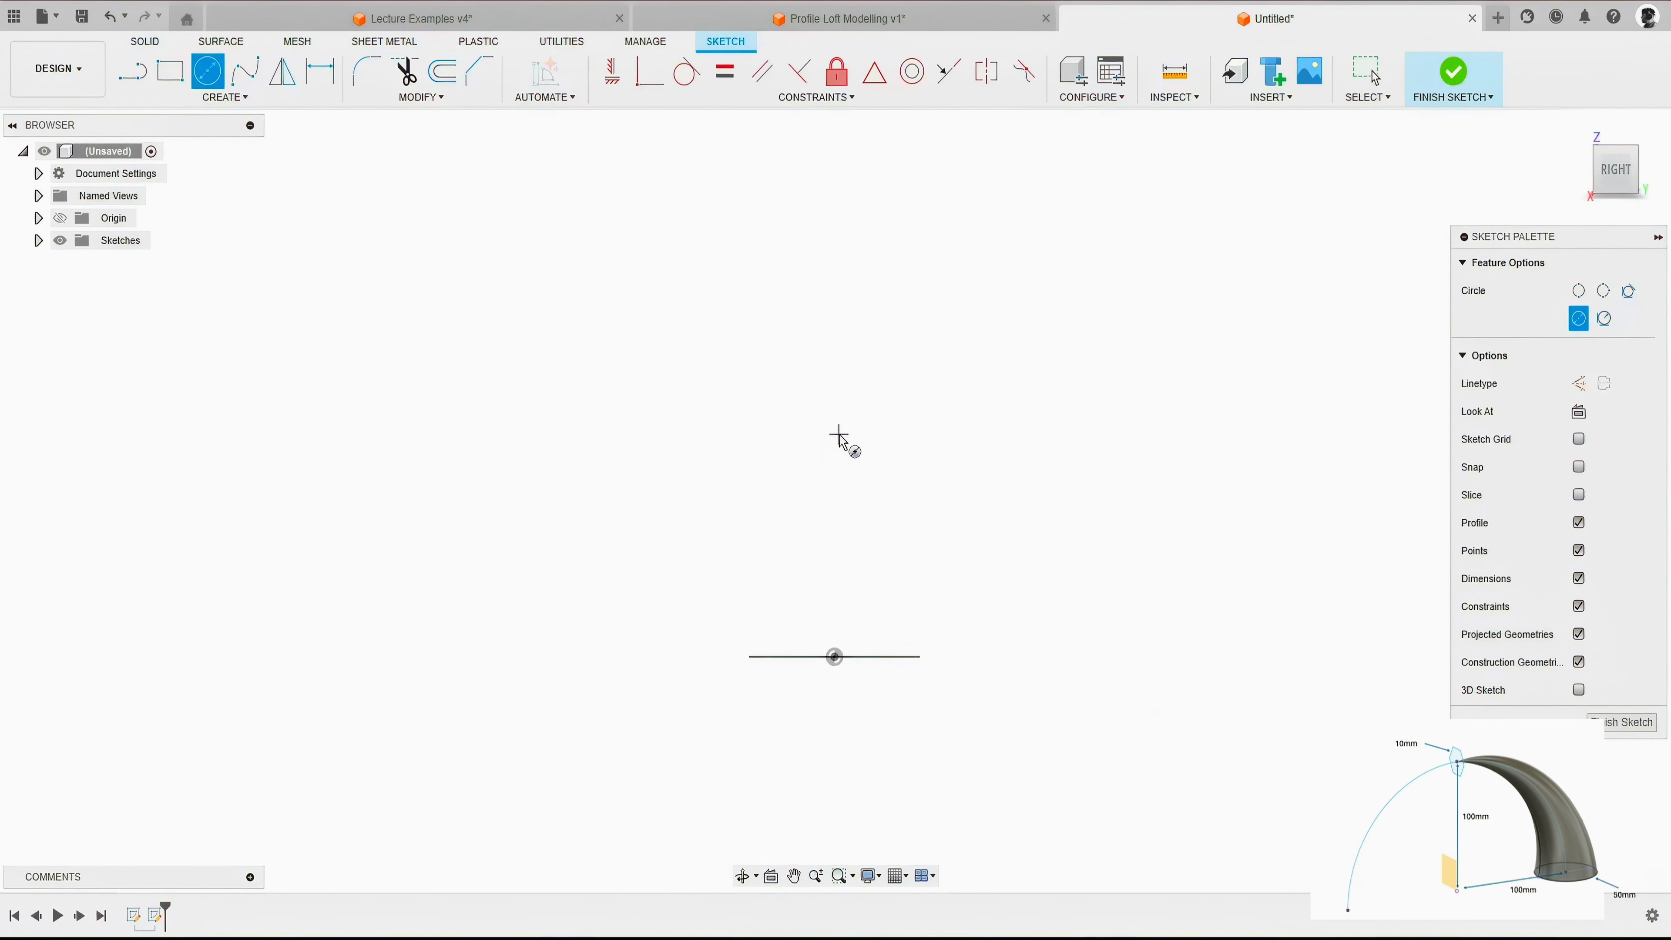
left_click(225, 97)
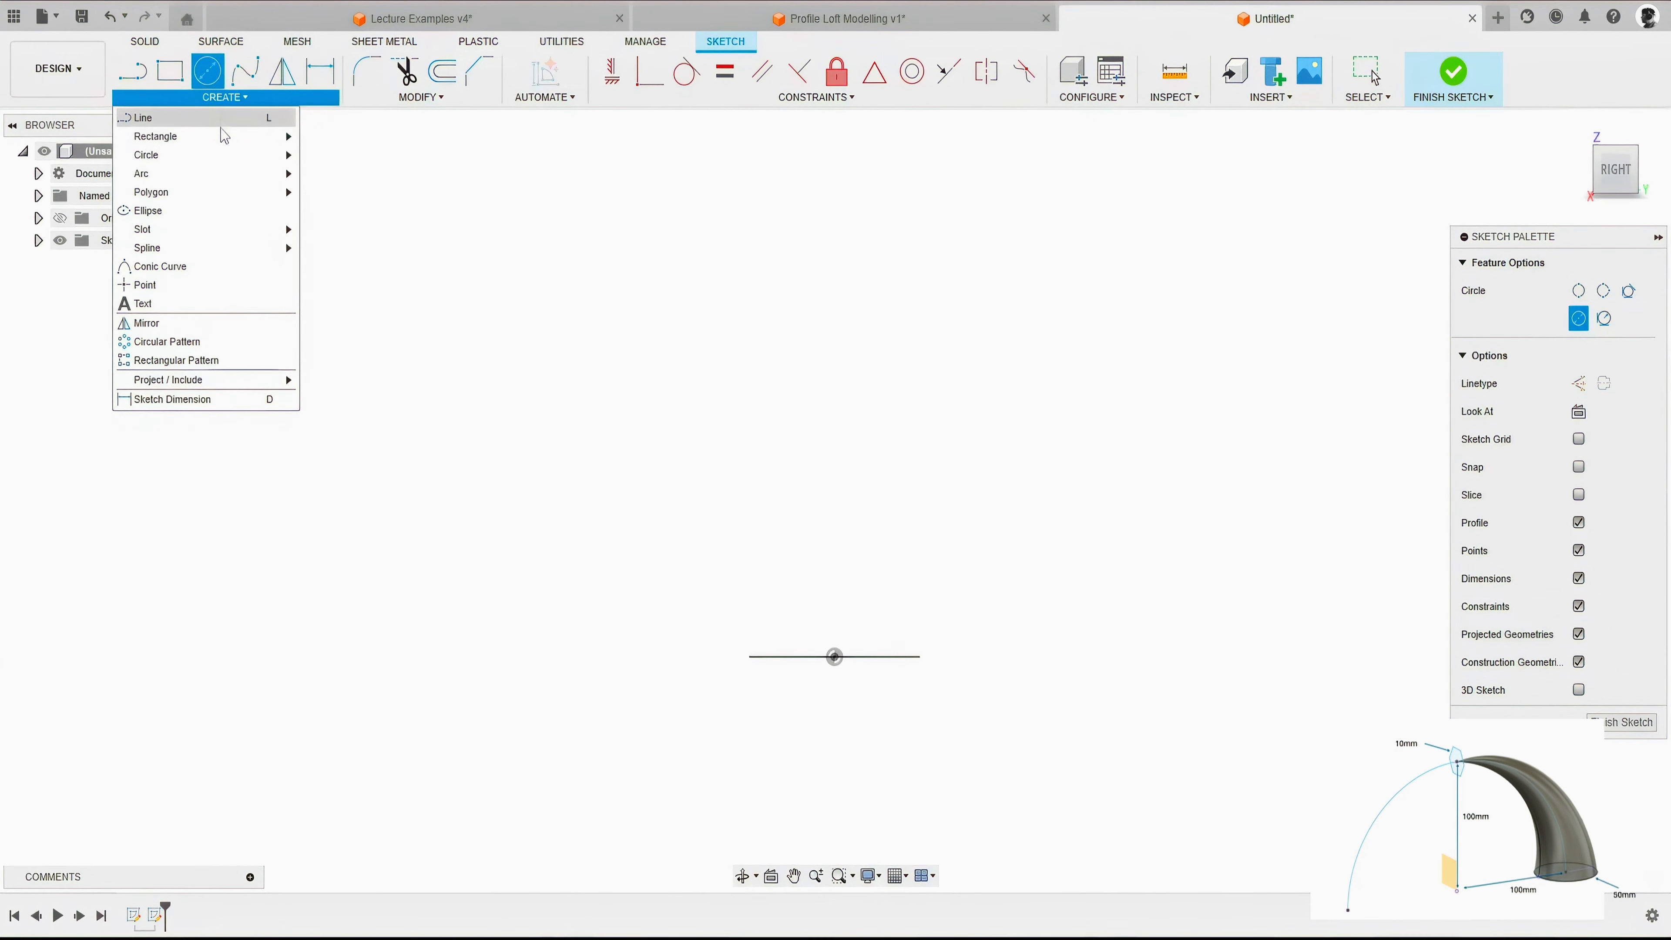
mouse_move(206, 198)
left_click(369, 193)
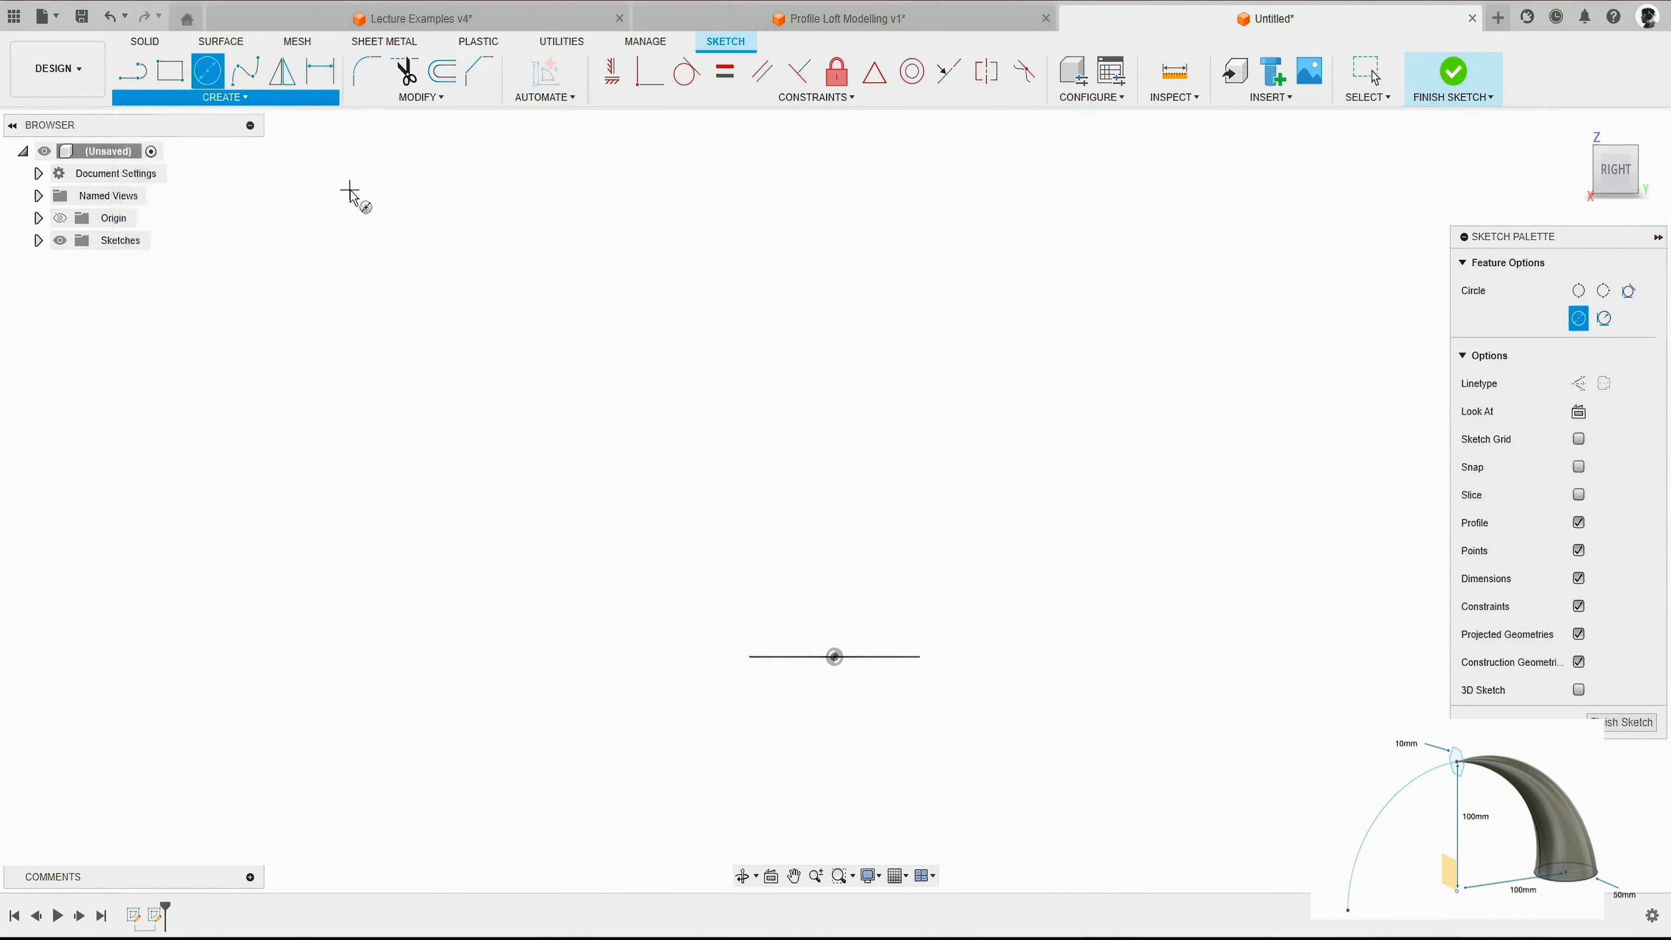
left_click(920, 334)
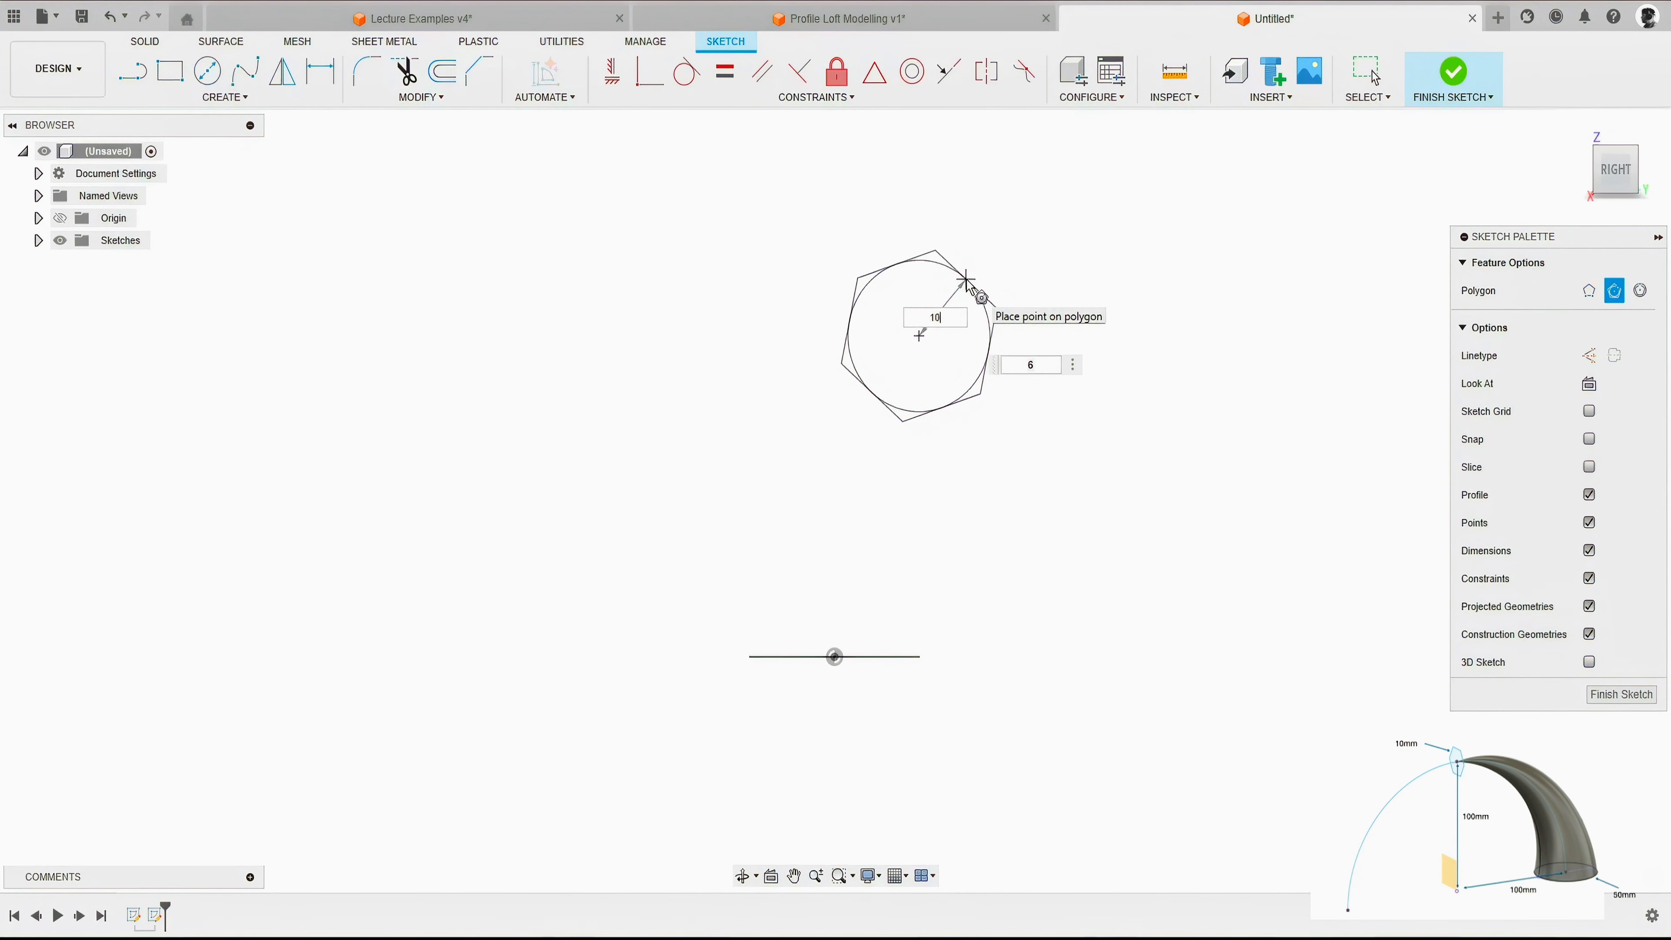
type("10")
key("Return")
Align the hexagon's centre vertically with the origin using a Horizontal/Vertical constraint.
left_click(612, 71)
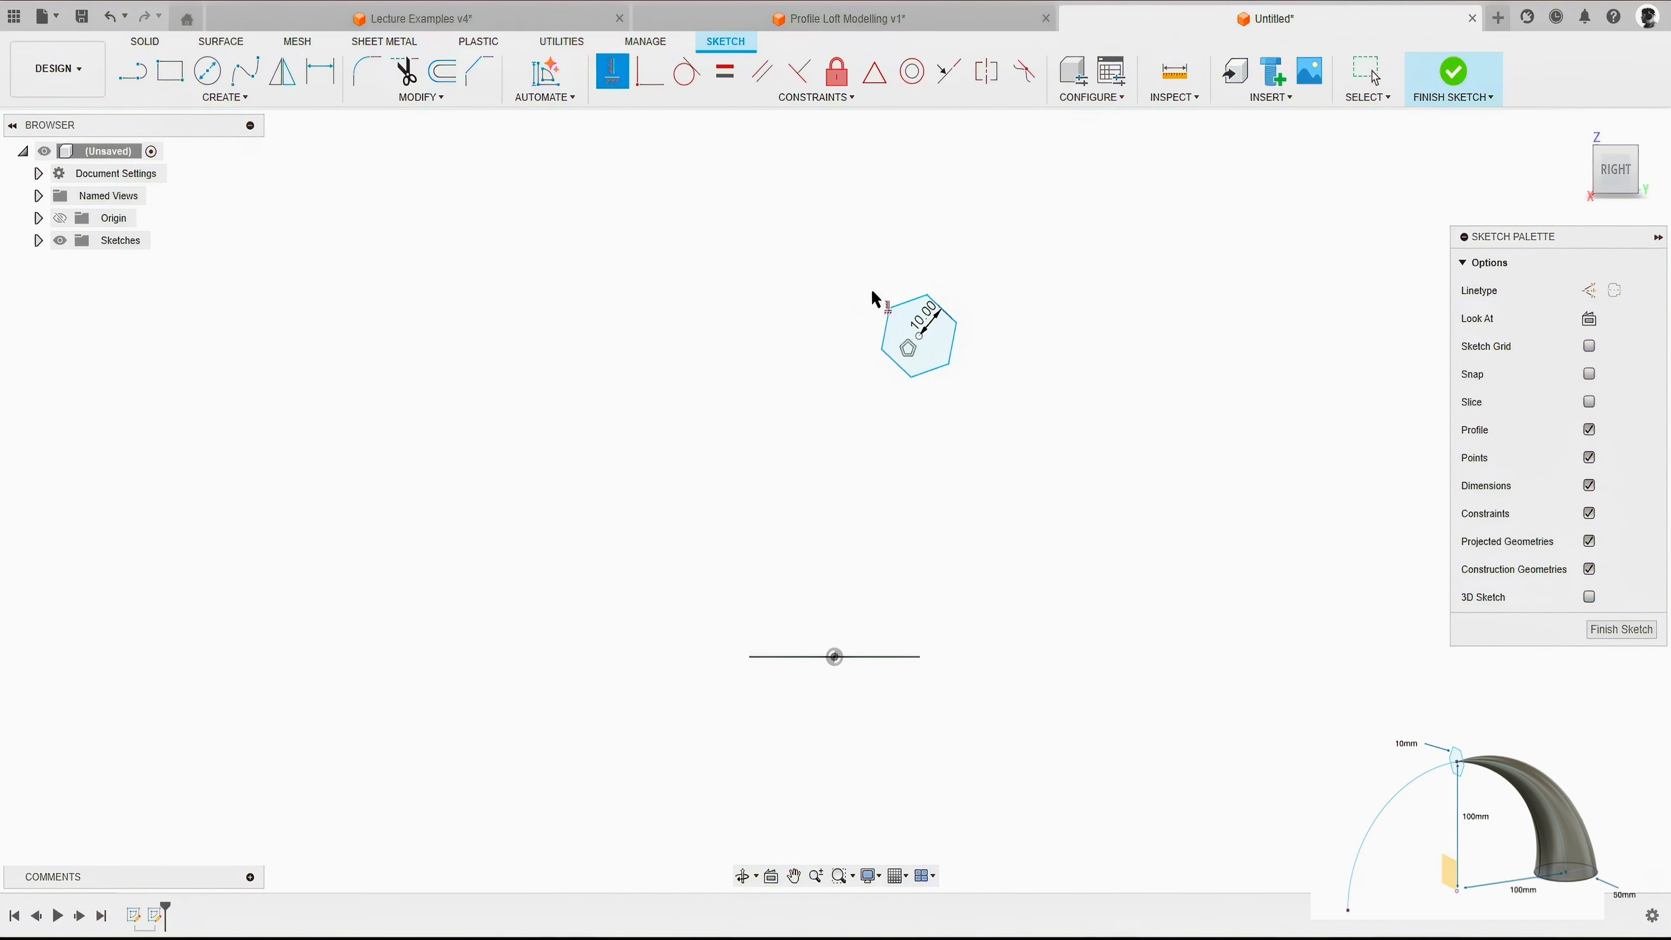
left_click(918, 338)
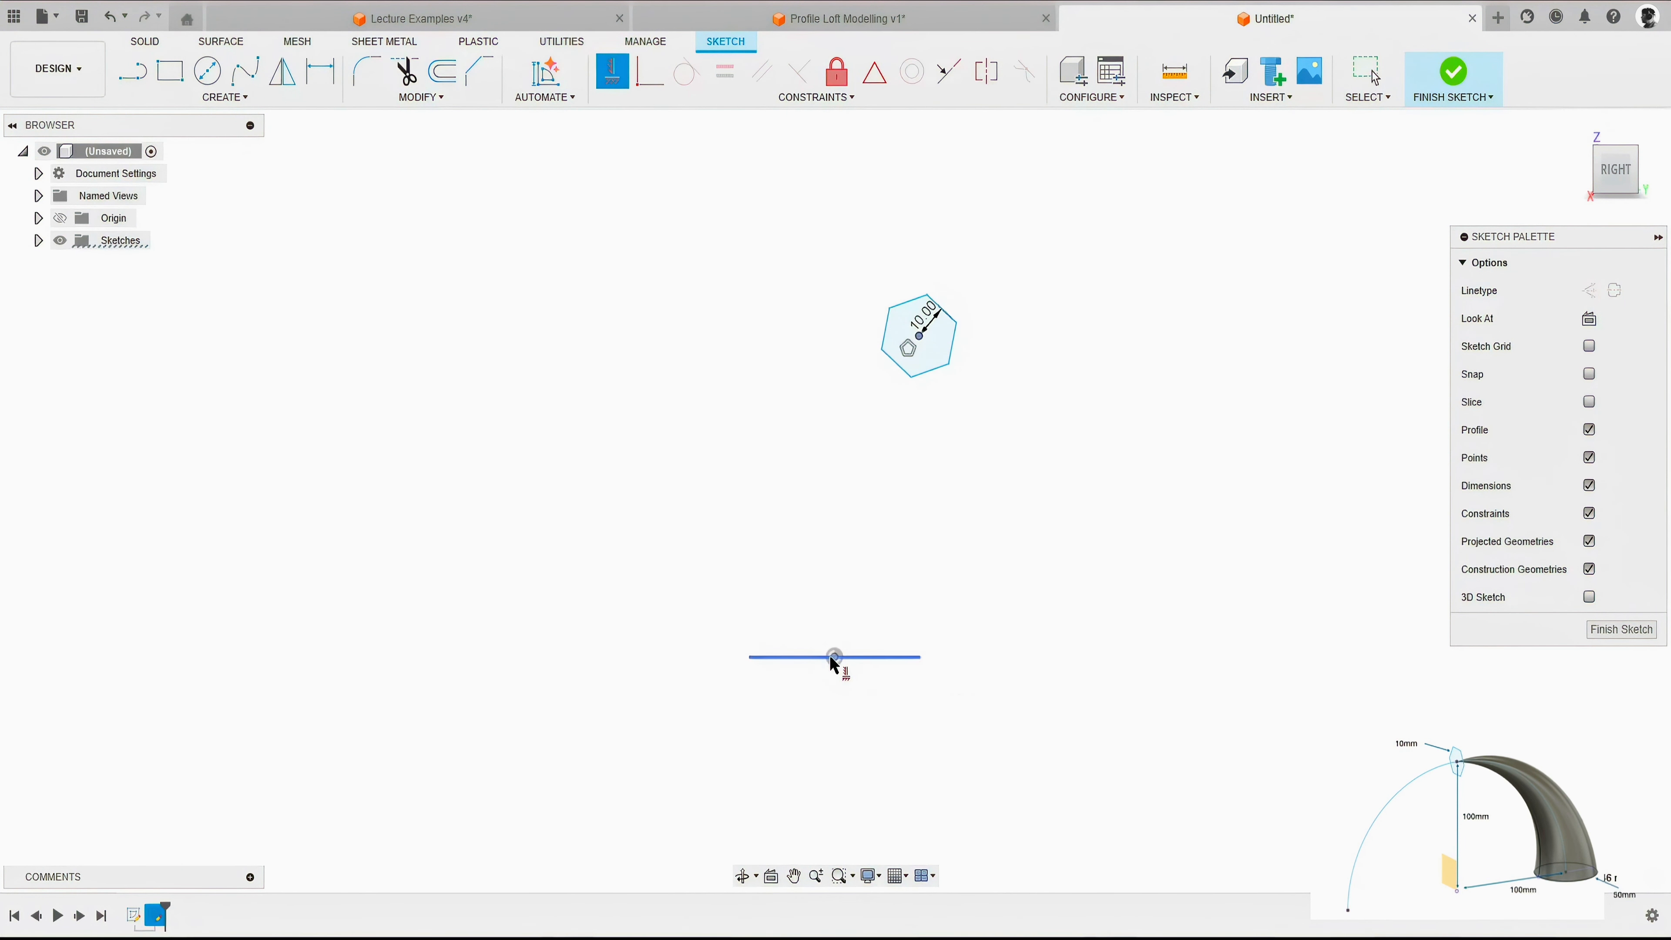
left_click(834, 657)
Dimension the hexagon's centre 100 mm vertically from the origin.
key("d")
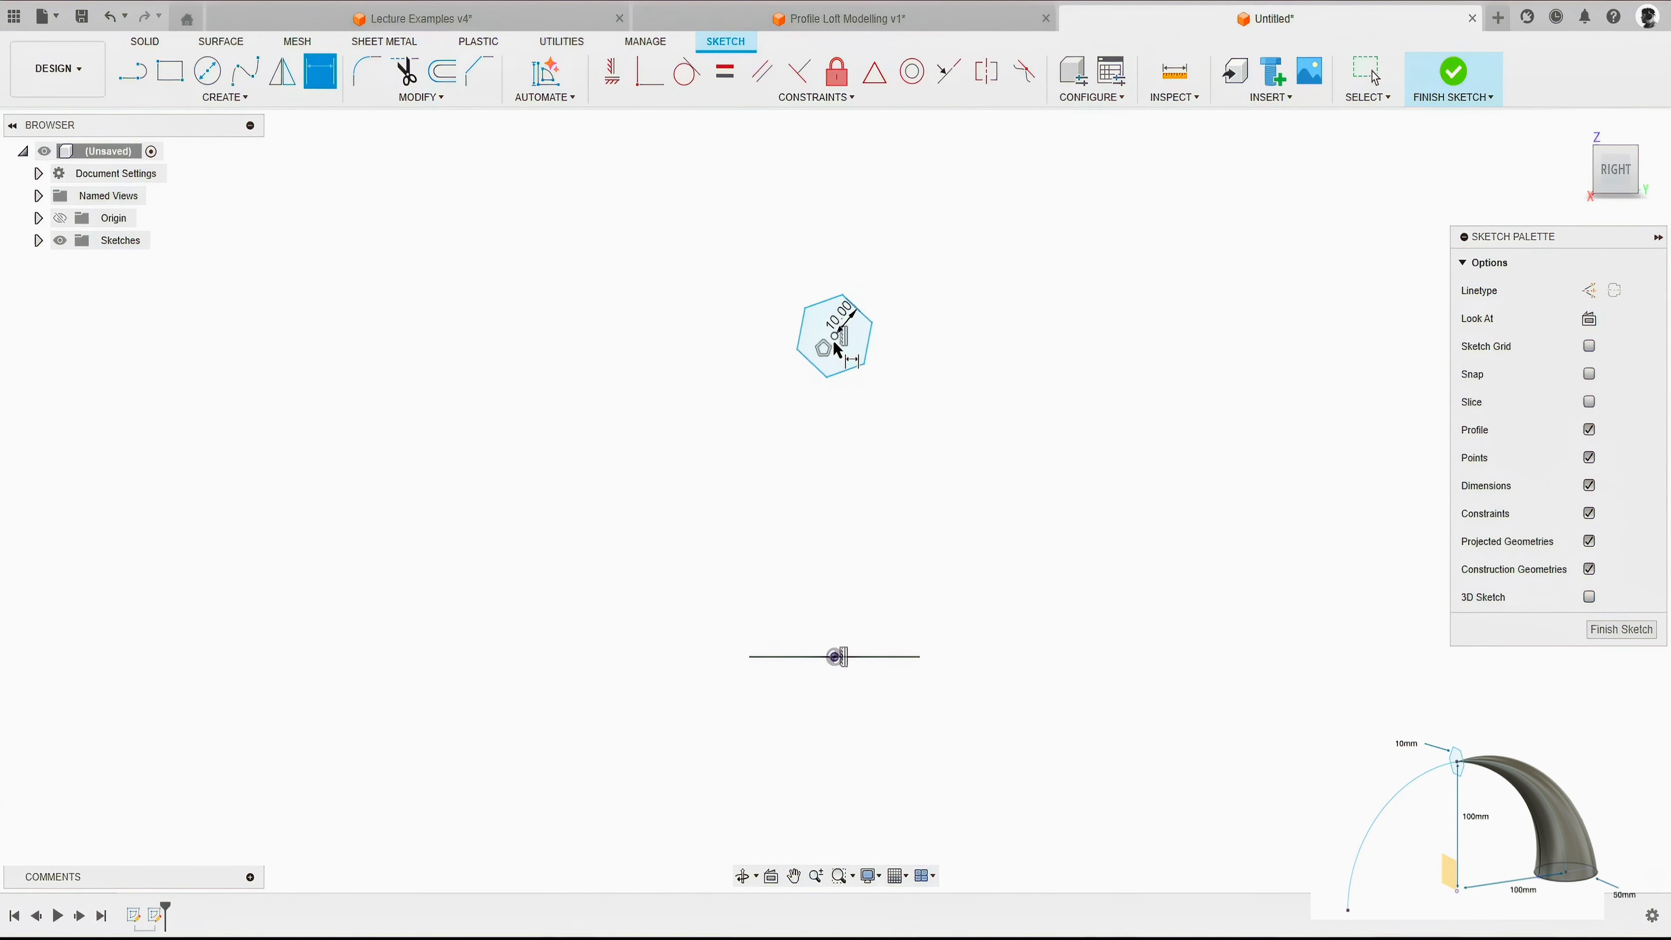
left_click(835, 337)
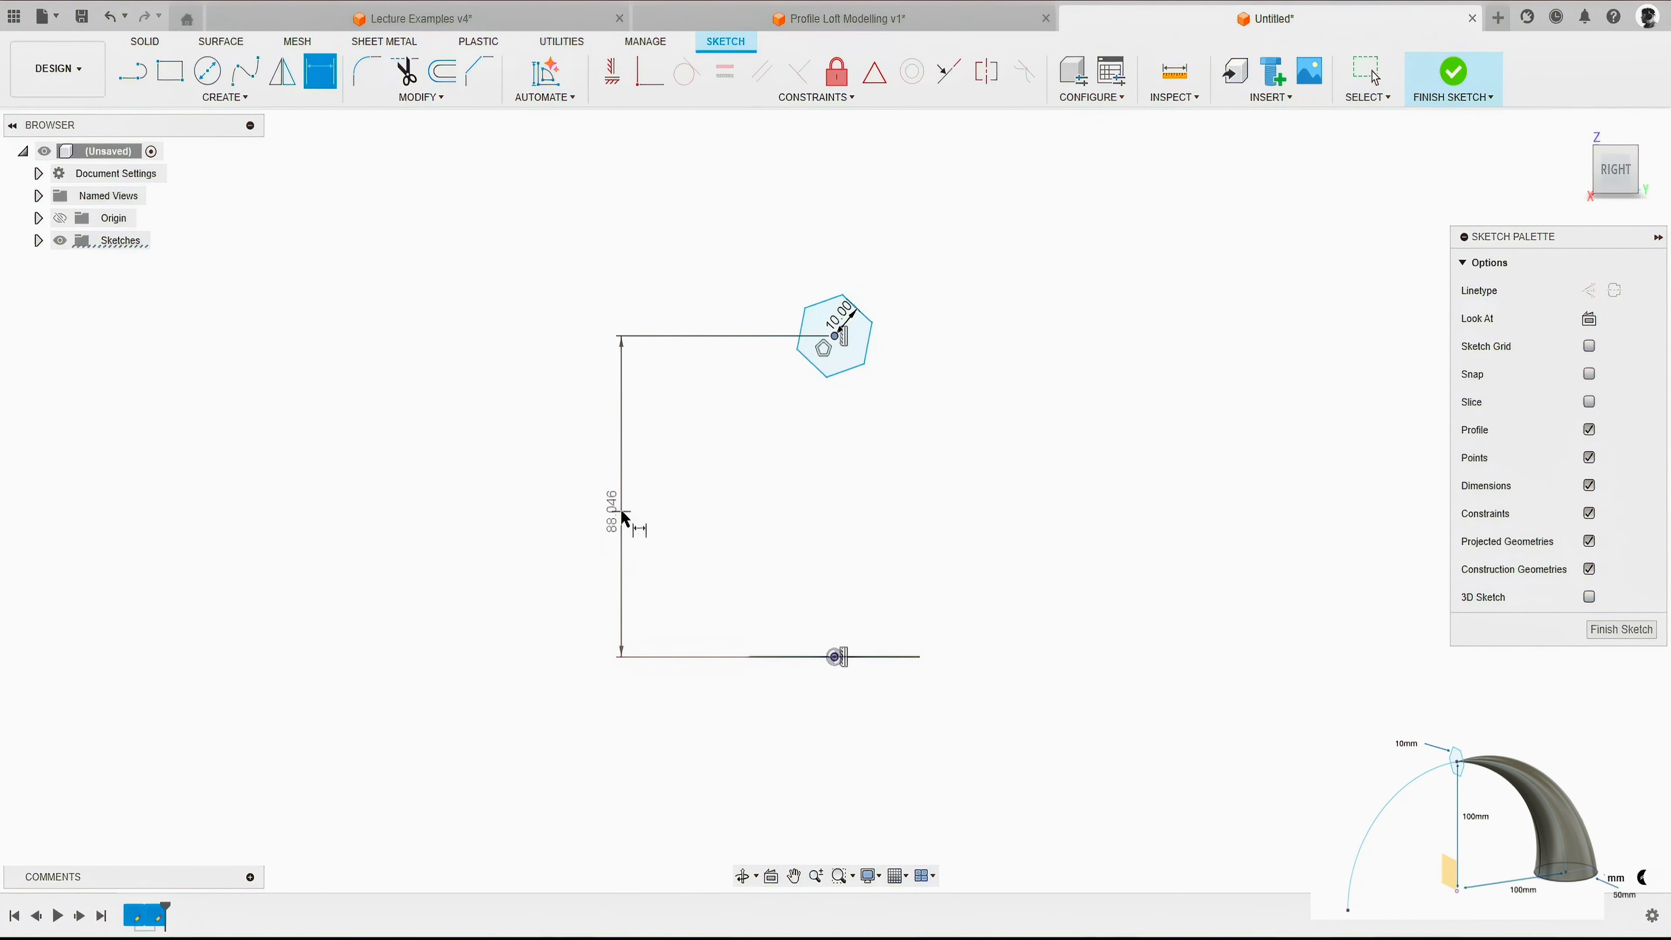
left_click(625, 520)
type("100")
key("Return")
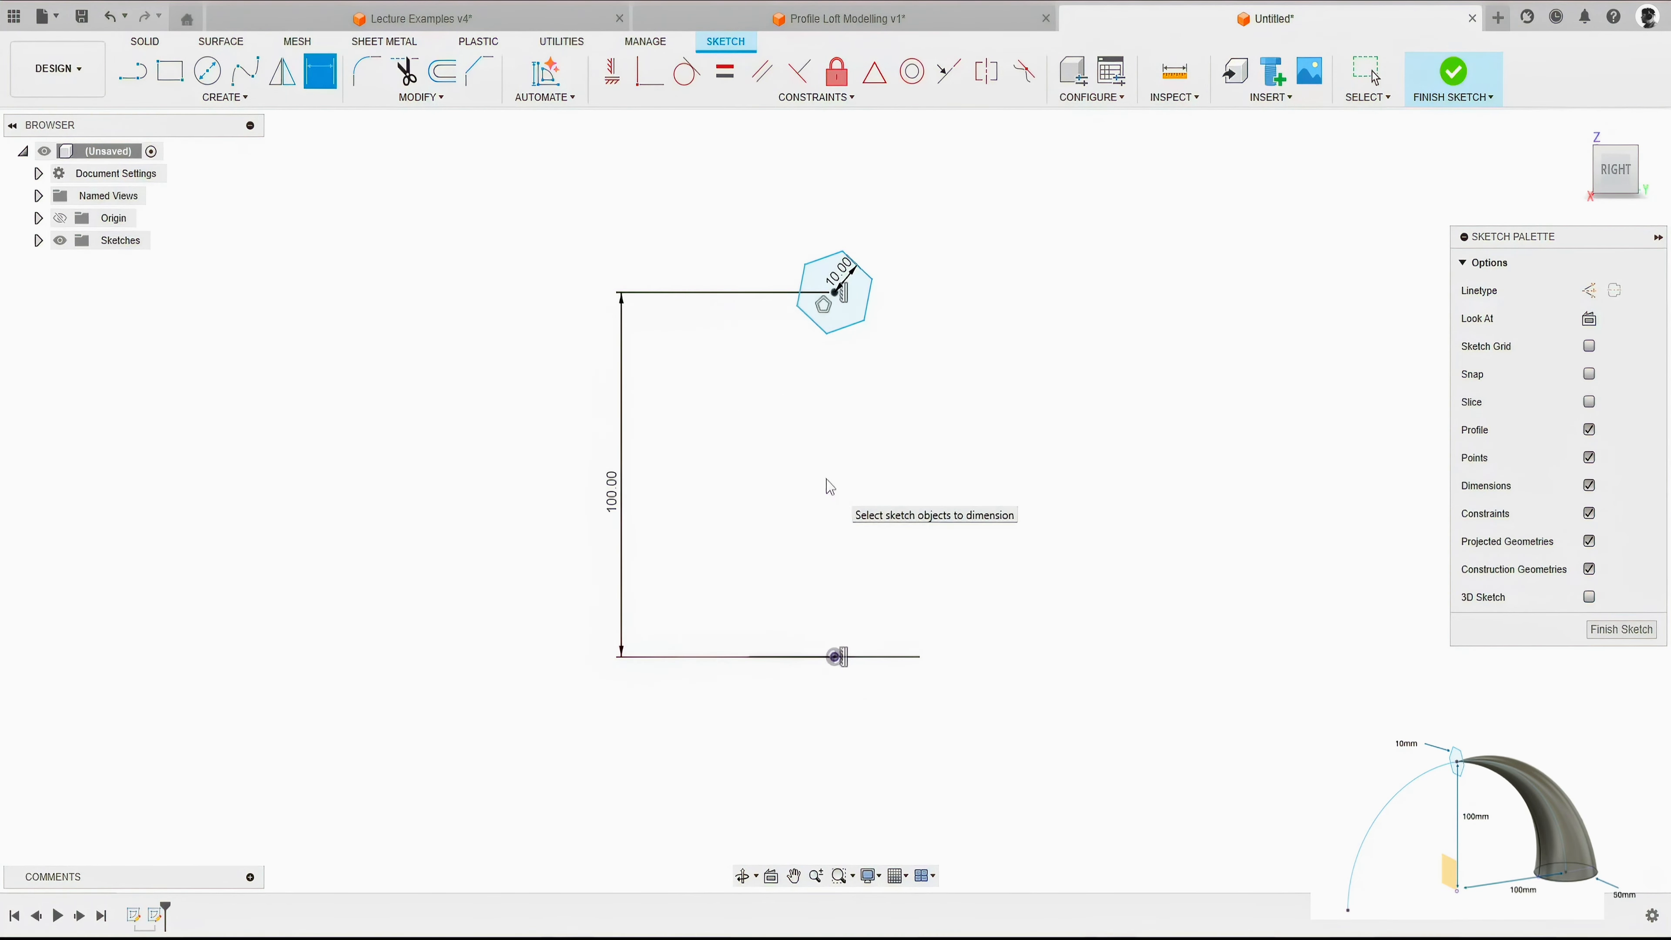
Make the hexagon's upper edge horizontal with a Horizontal/Vertical constraint and finish the sketch.
left_click(611, 71)
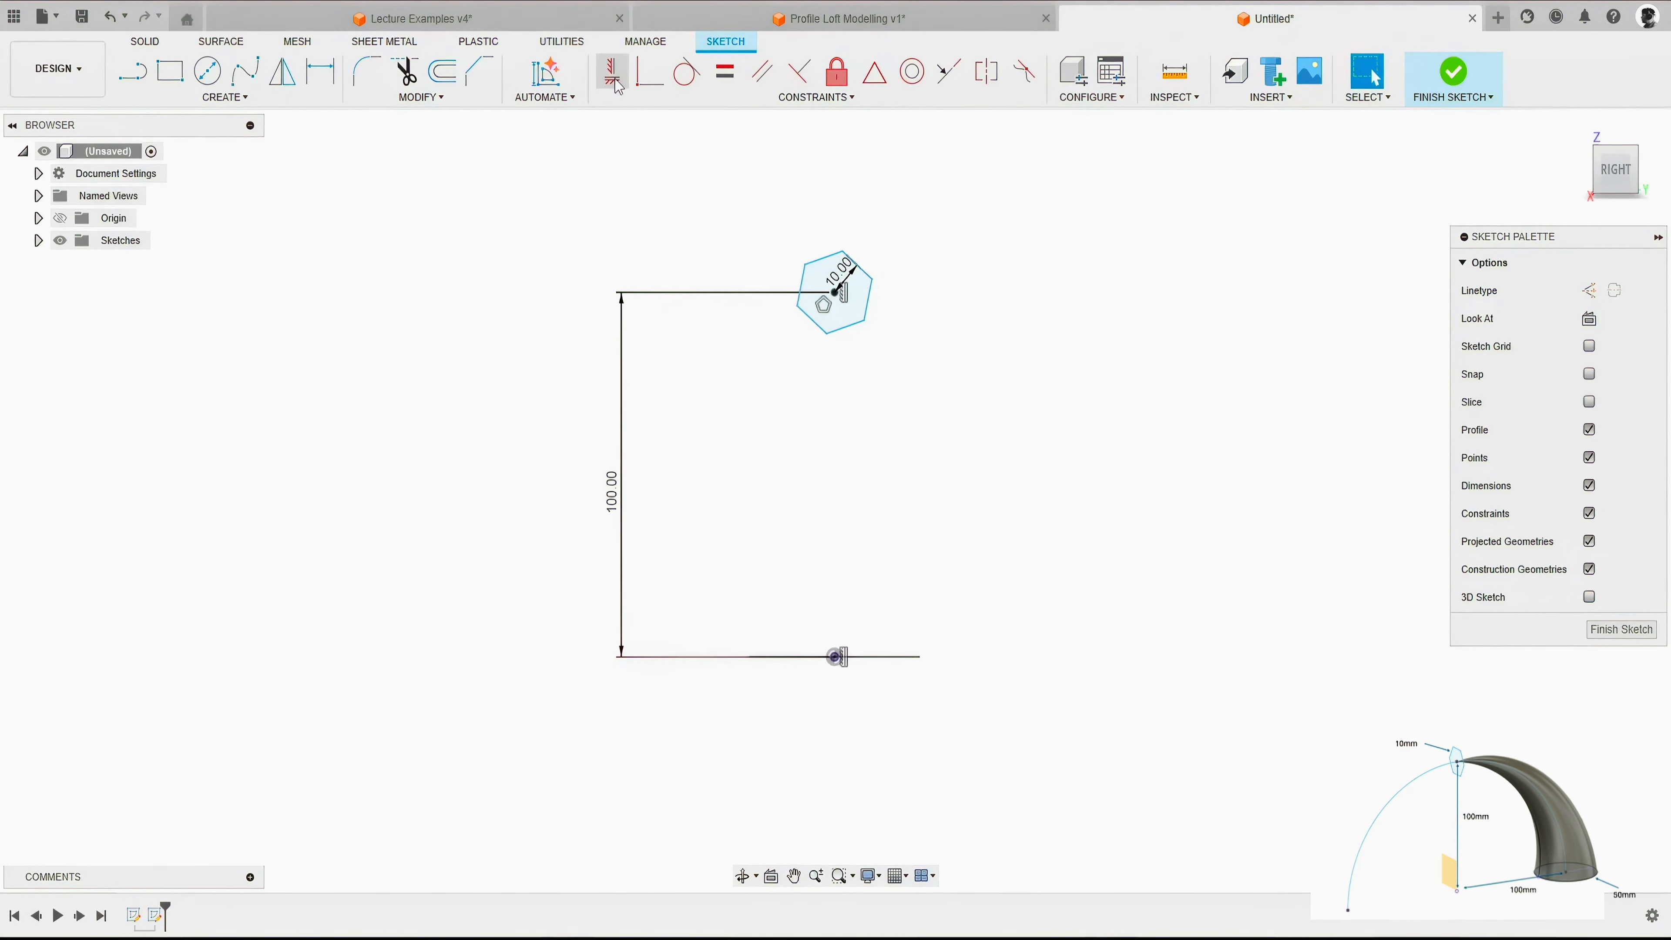
left_click(830, 265)
right_click(969, 222)
left_click(1021, 217)
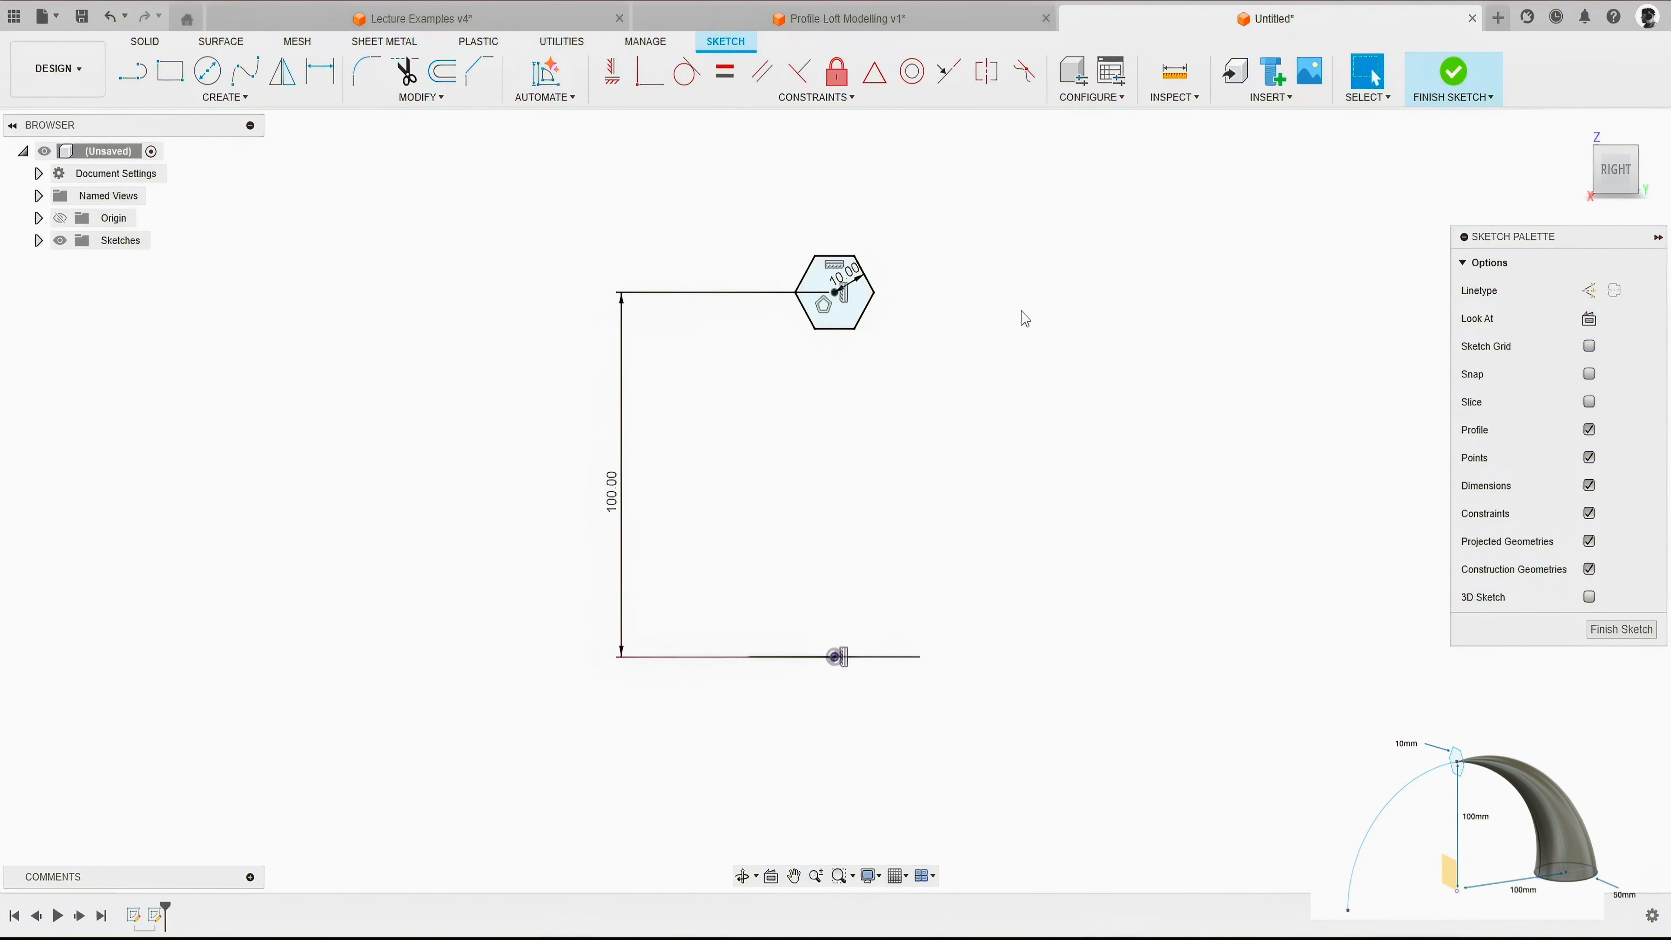
left_click(1454, 72)
mouse_move(1175, 247)
middle_mouse_down("shift")
mouse_move(1055, 288)
mouse_move(1138, 313)
mouse_move(1169, 349)
mouse_move(1104, 314)
mouse_move(1118, 320)
middle_mouse_up("shift")
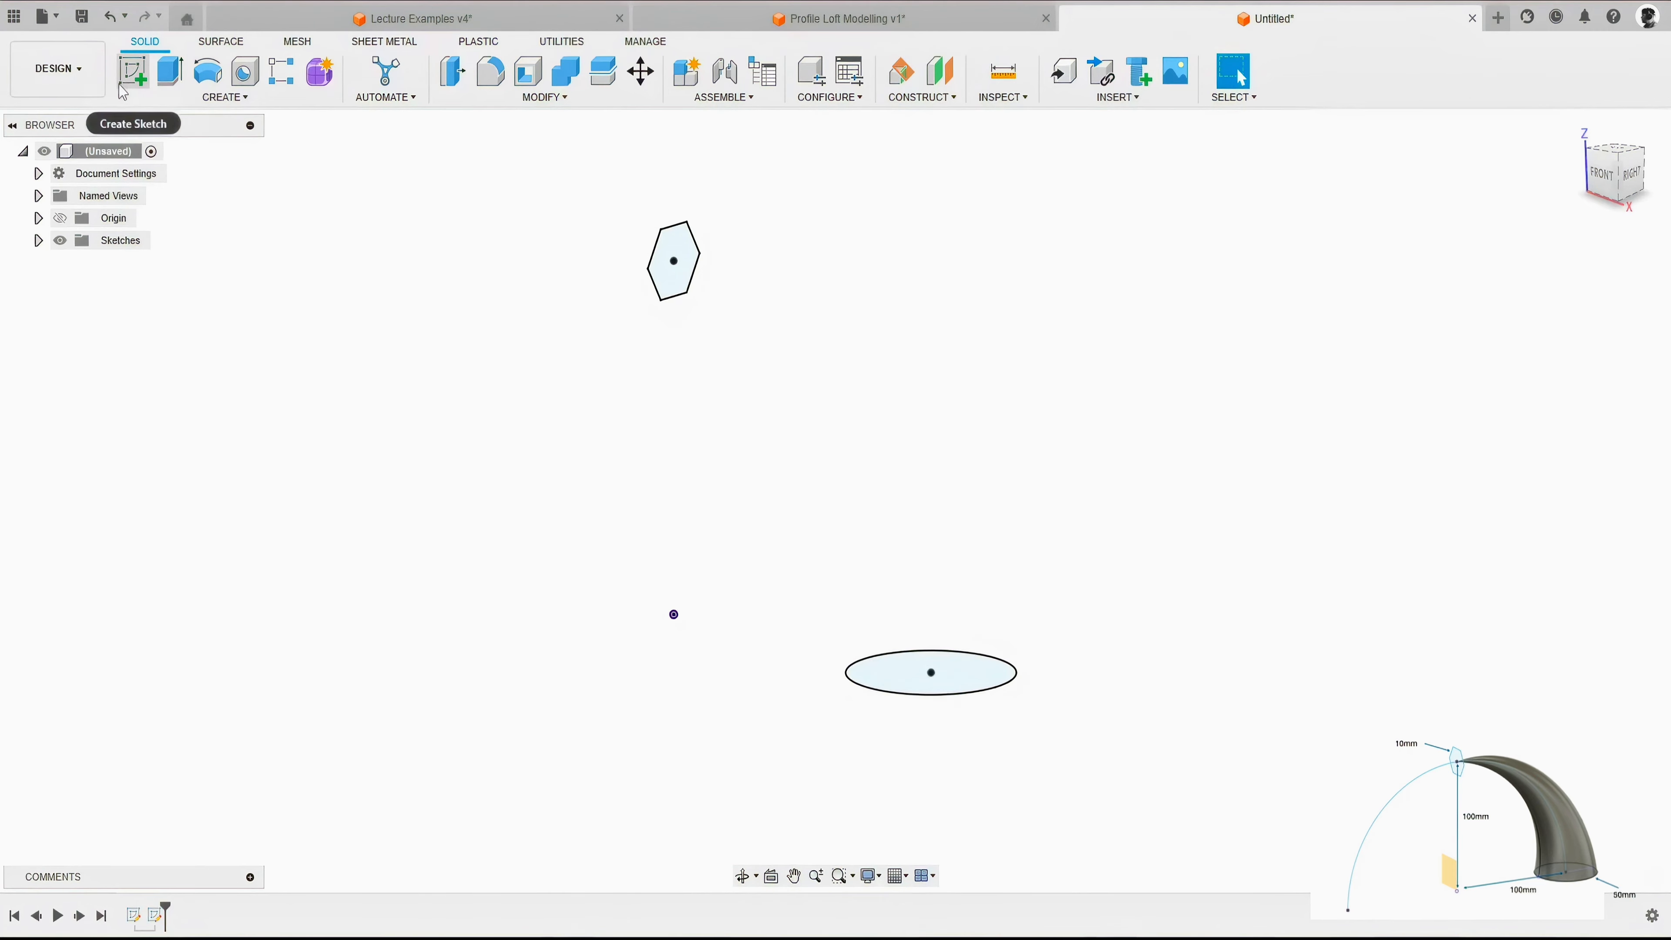
left_click(218, 98)
left_click(159, 253)
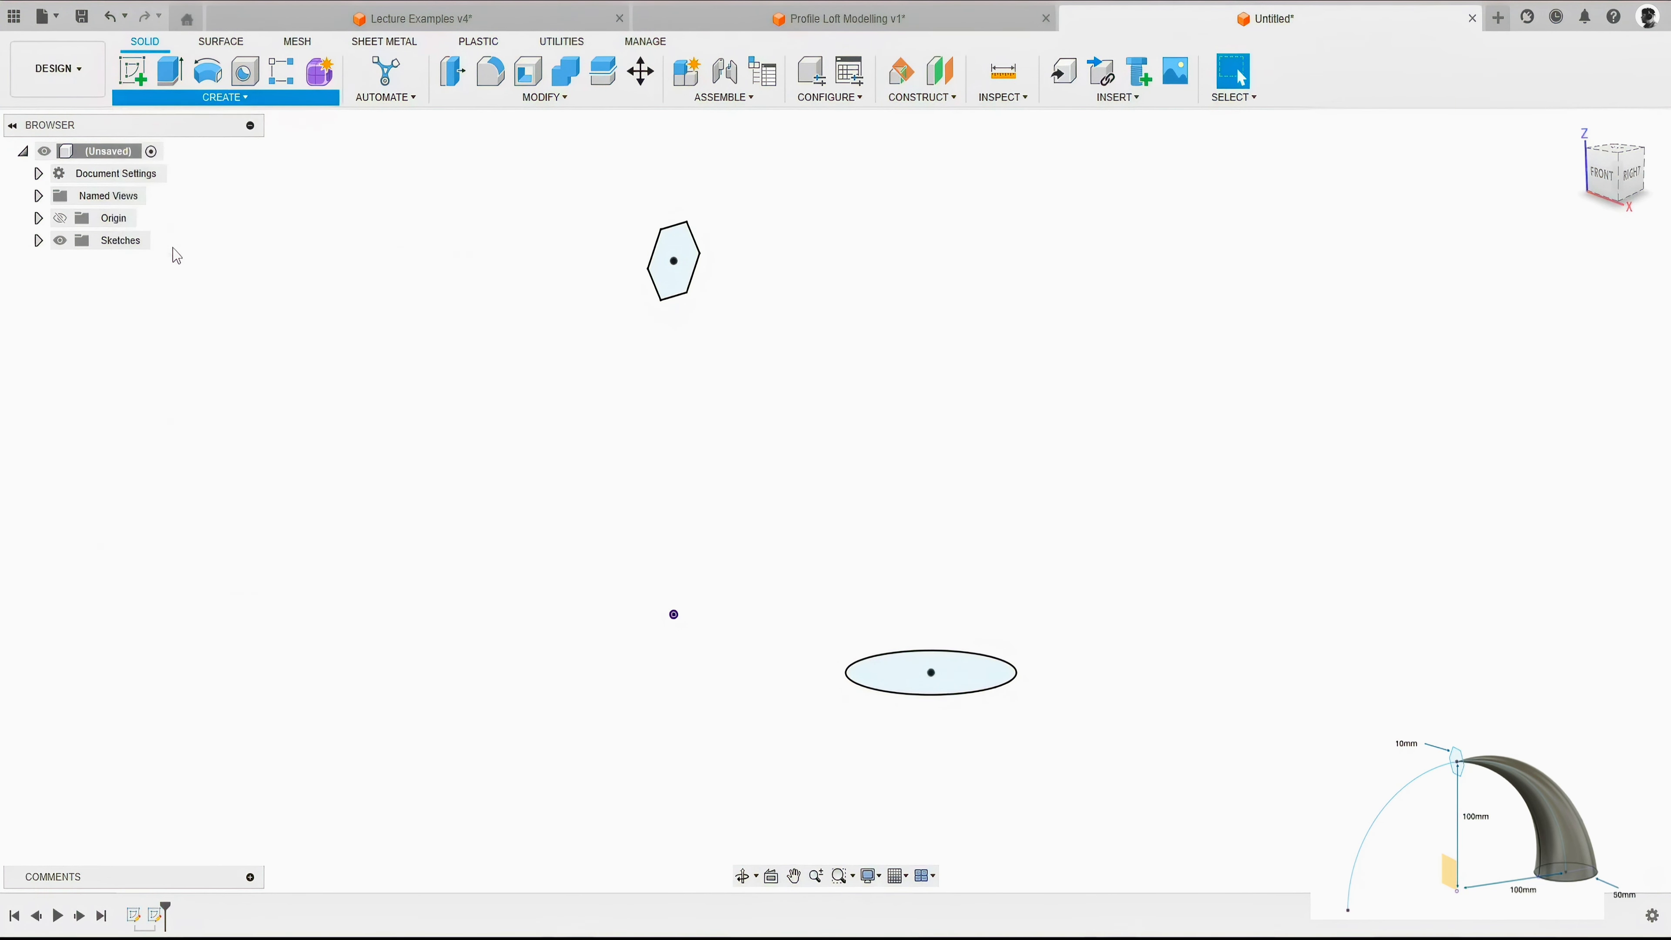
left_click(899, 675)
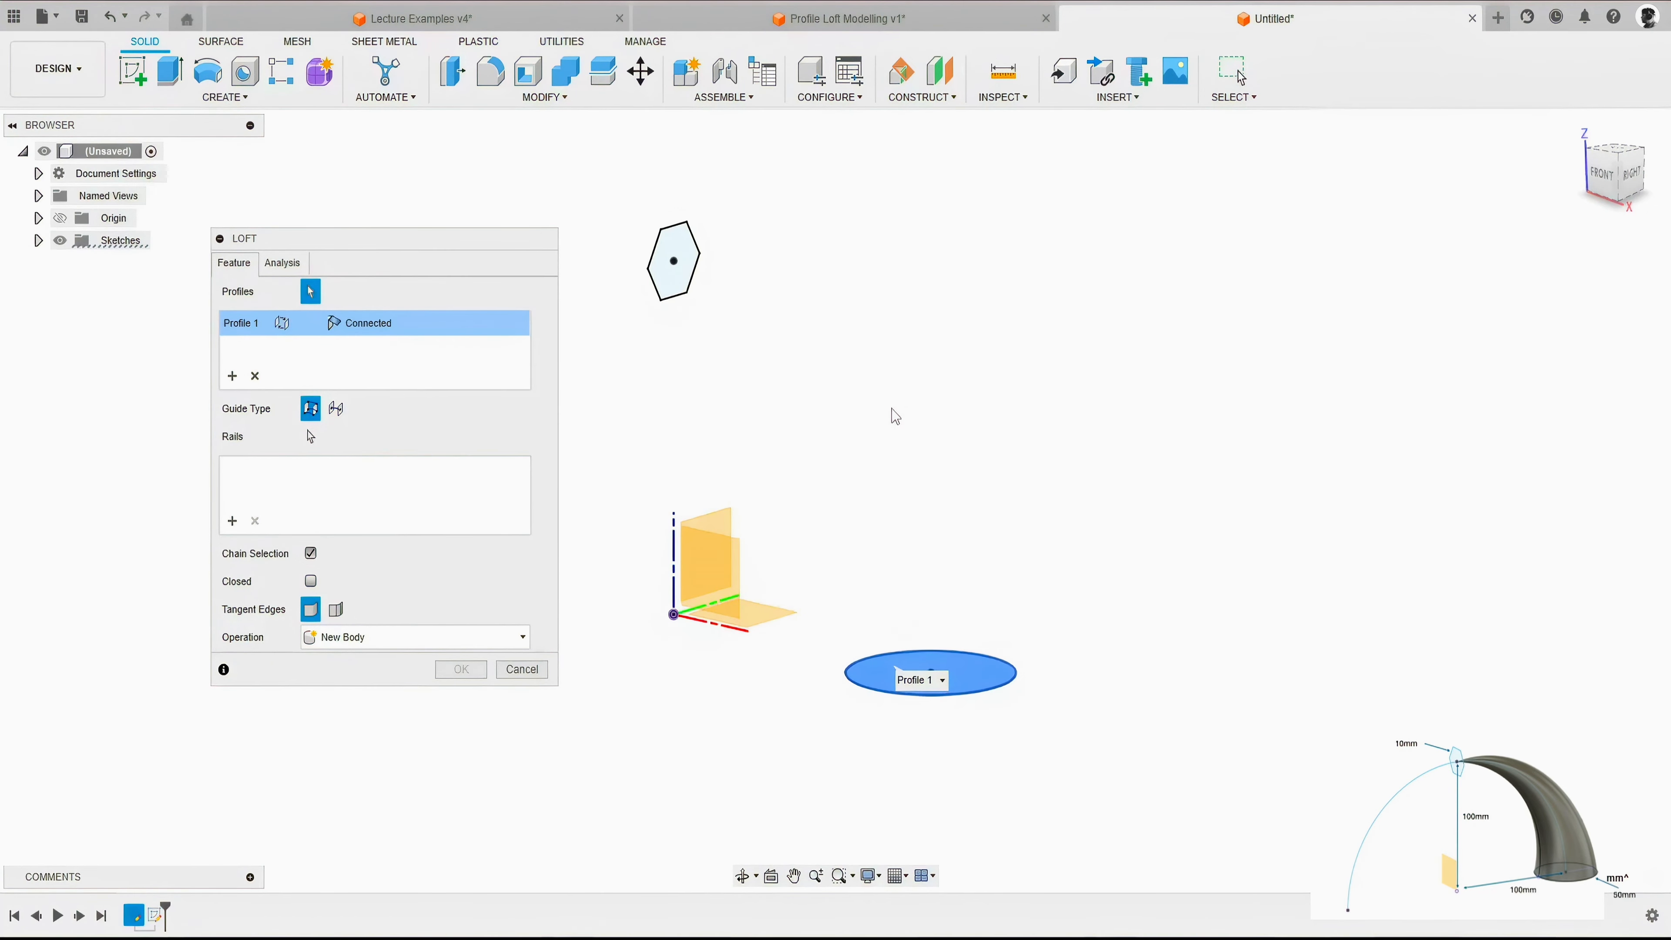
left_click(686, 238)
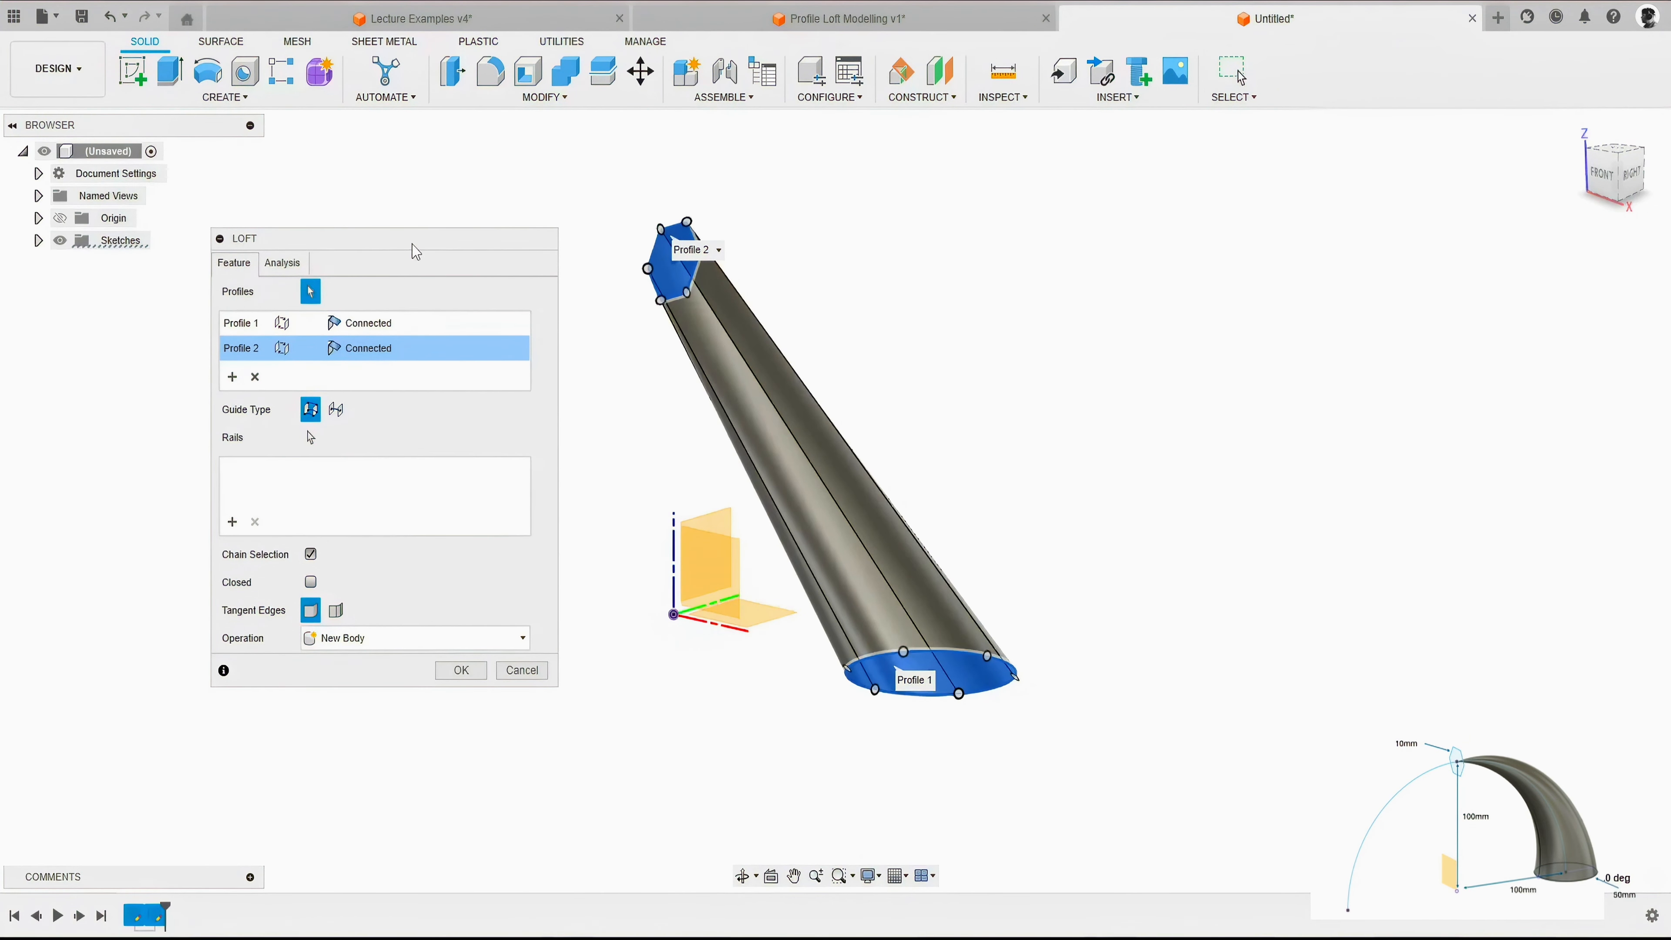
left_click_drag(416, 252, 1288, 185)
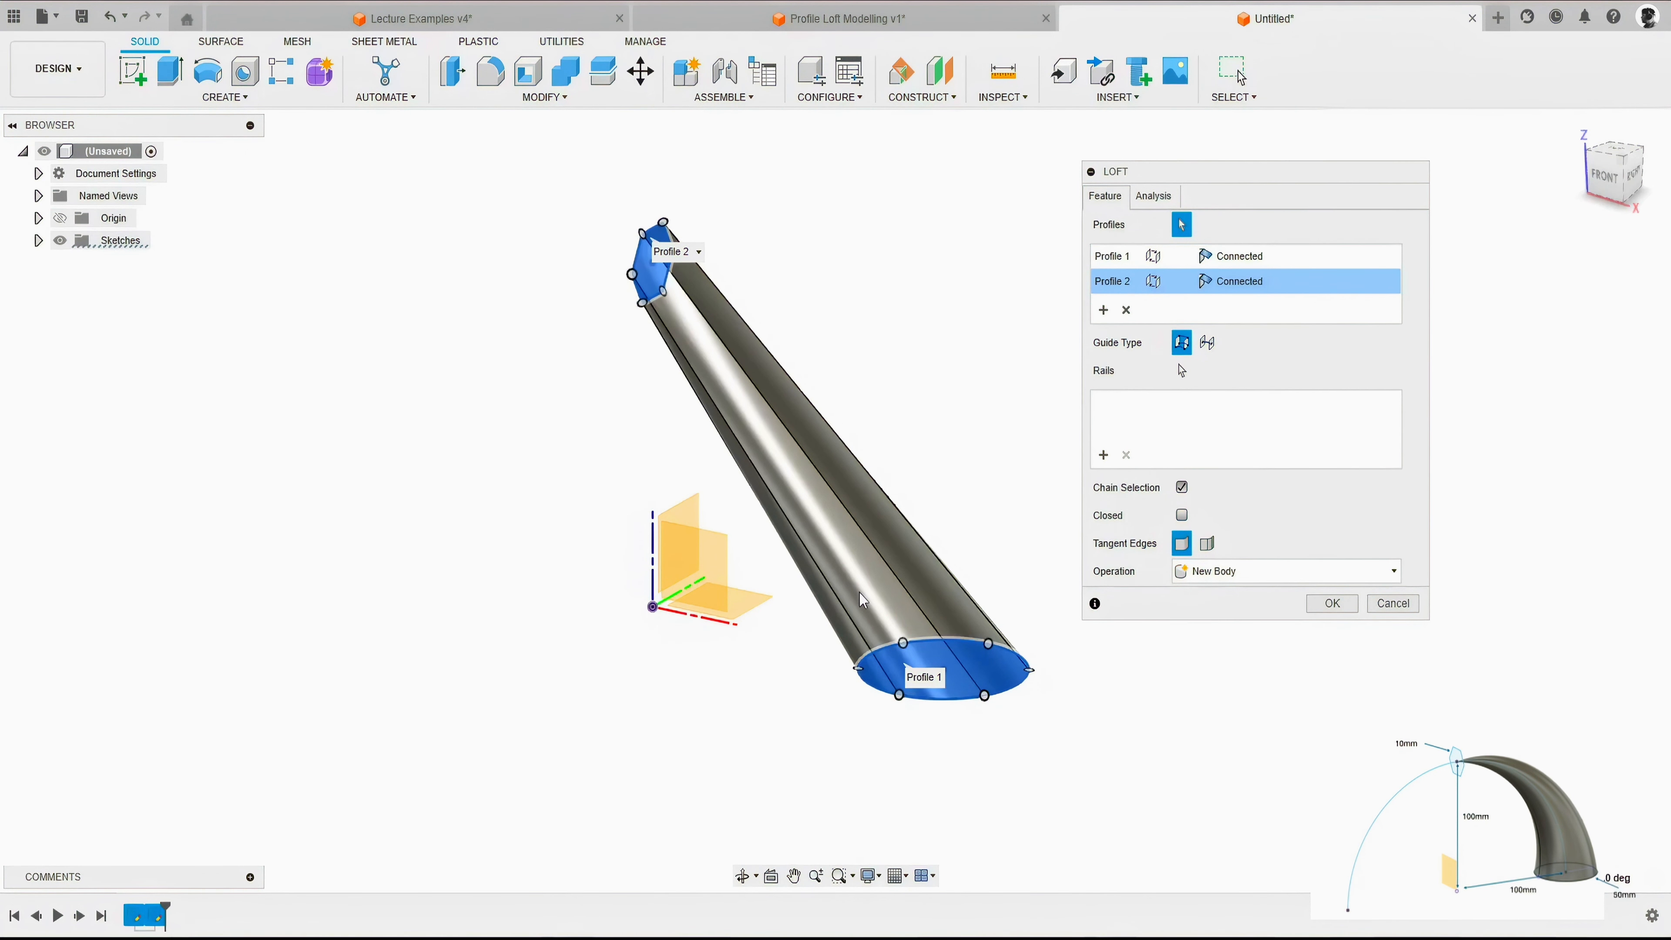
middle_click_drag(843, 310, 649, 329, "shift")
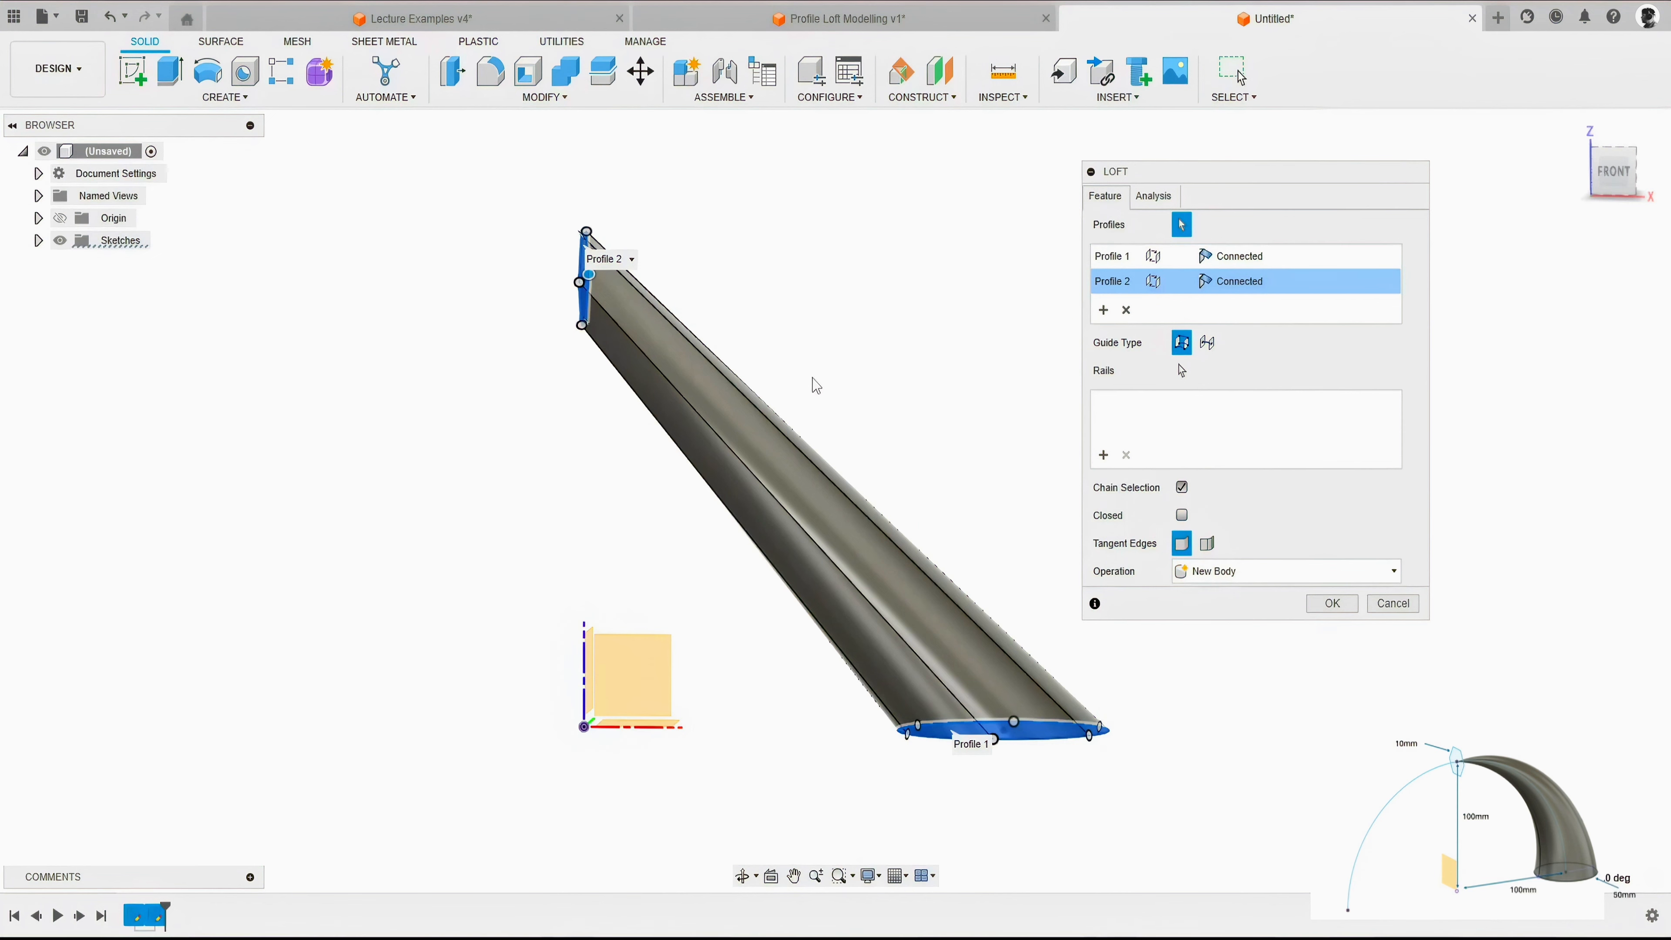
scroll(816, 385, "down", 2)
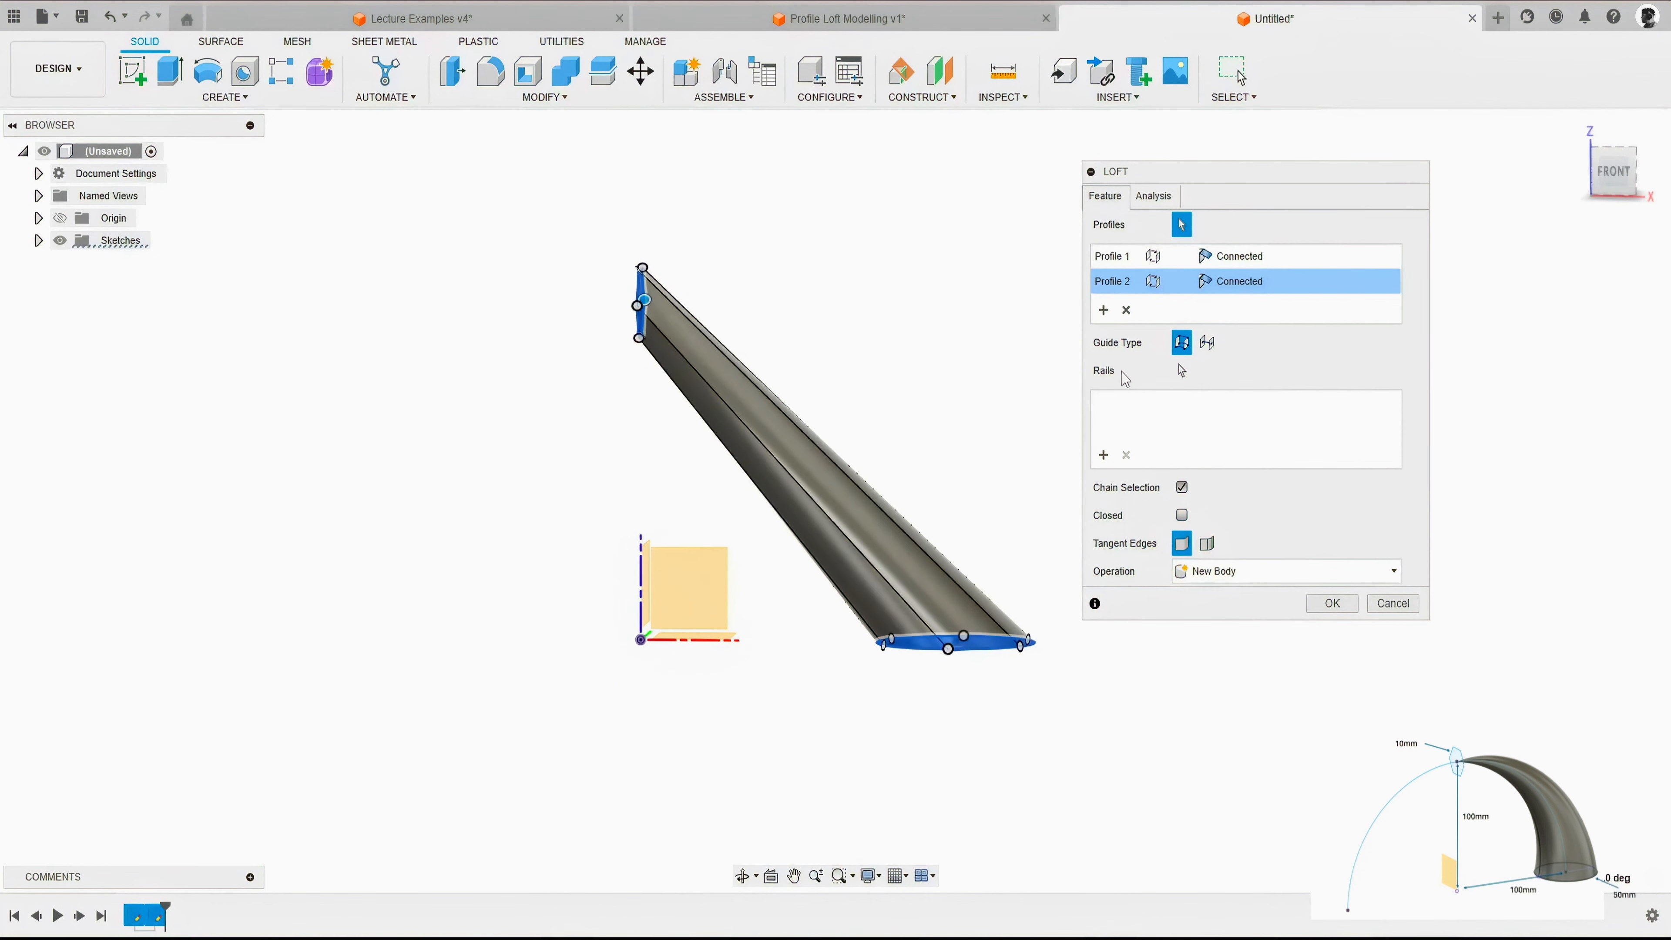
left_click(1208, 343)
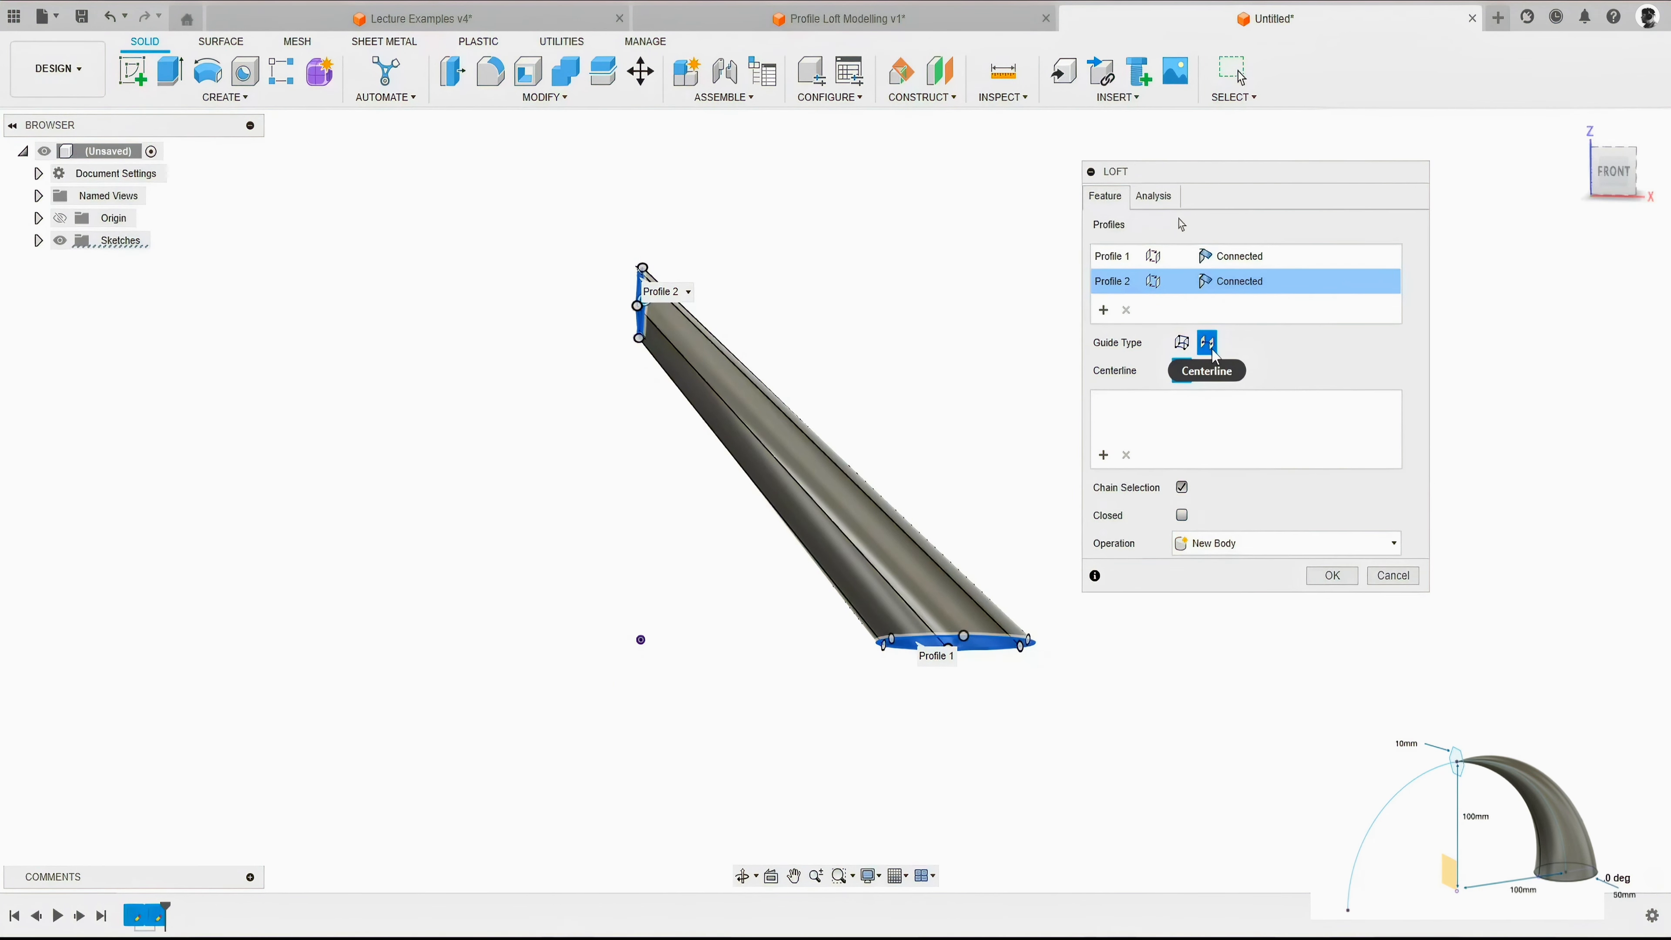
left_click(1377, 578)
Start a new sketch on the vertical XZ plane that passes through both profile centres.
middle_click_drag(1219, 403, 1112, 396, "shift")
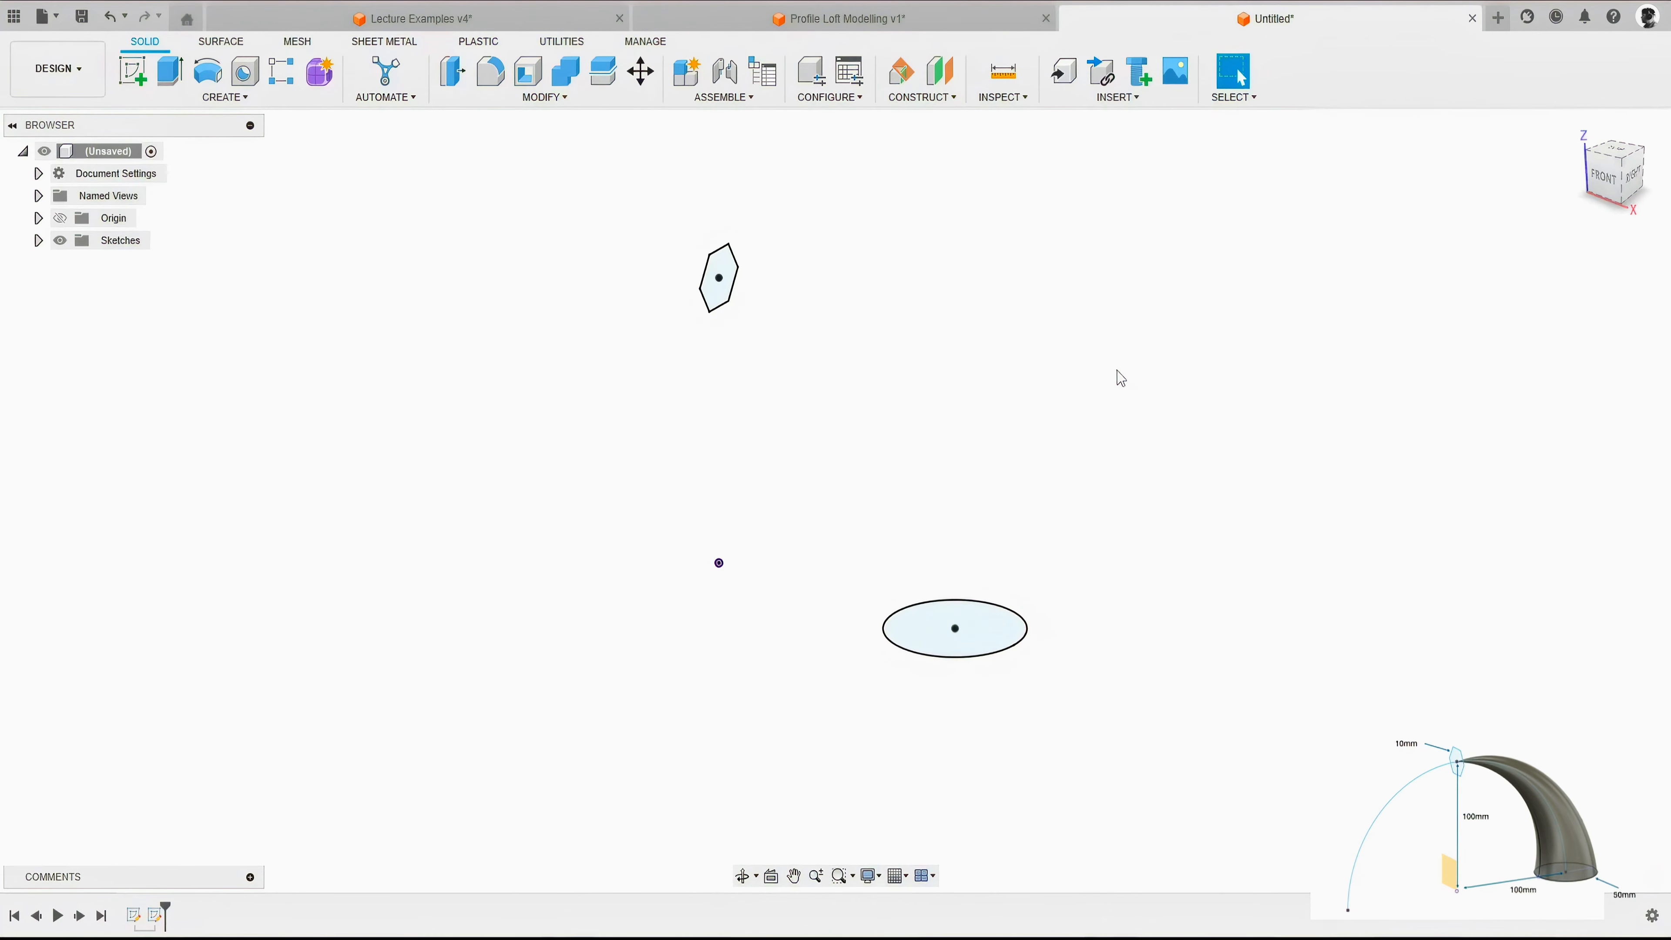
key("c")
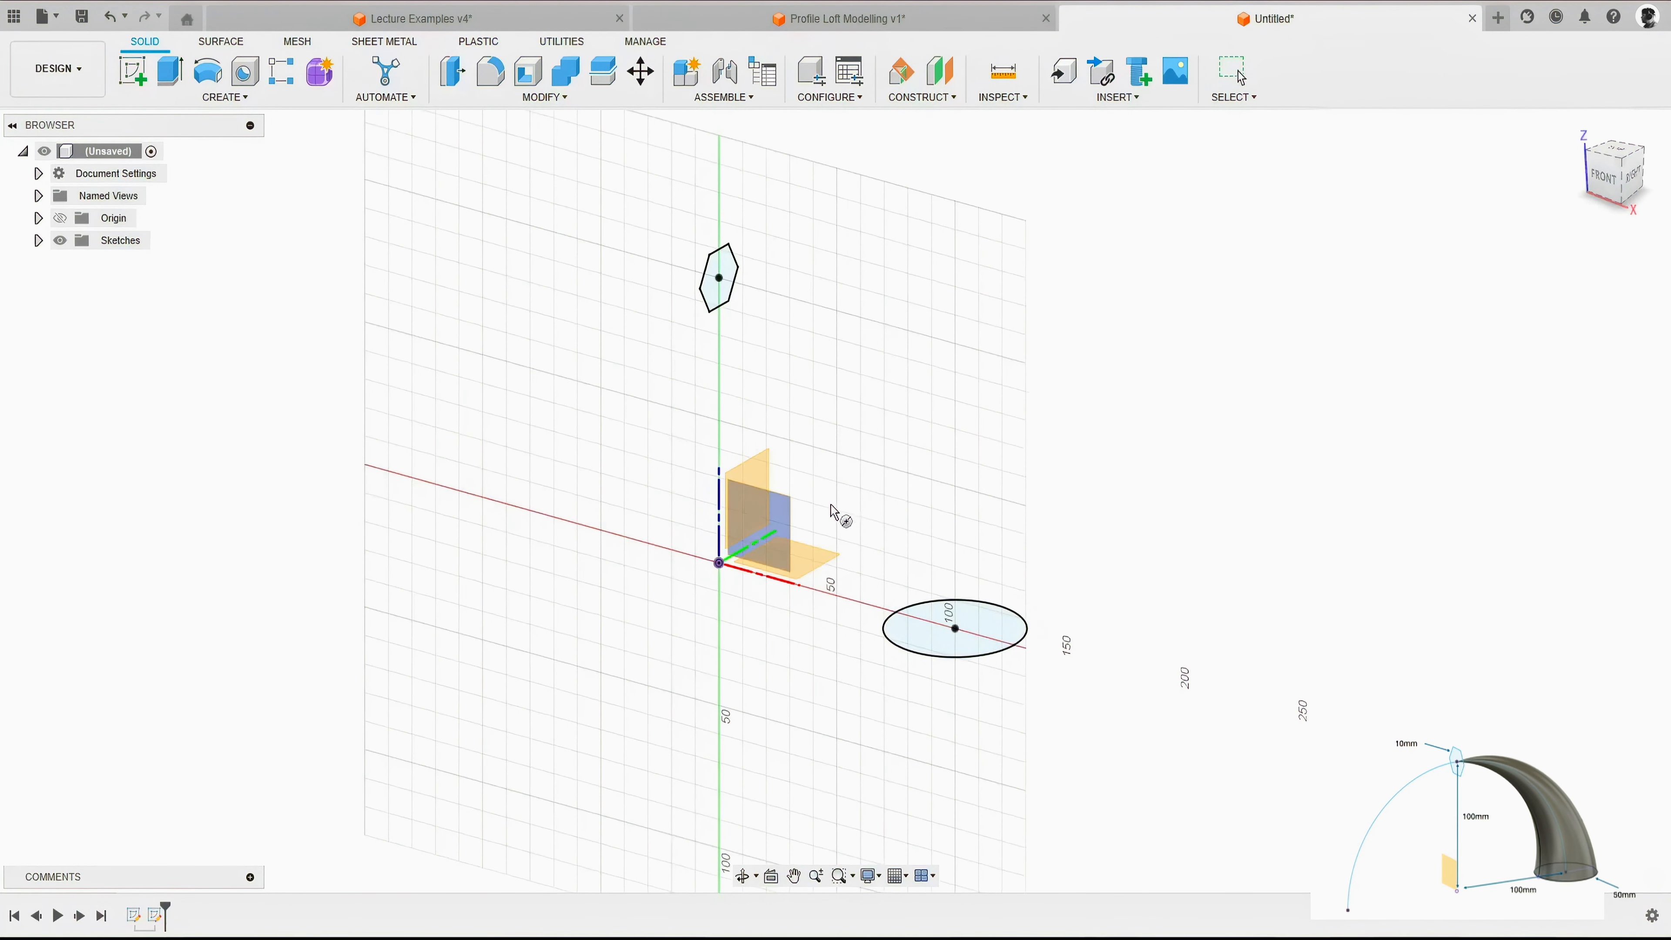
left_click(783, 525)
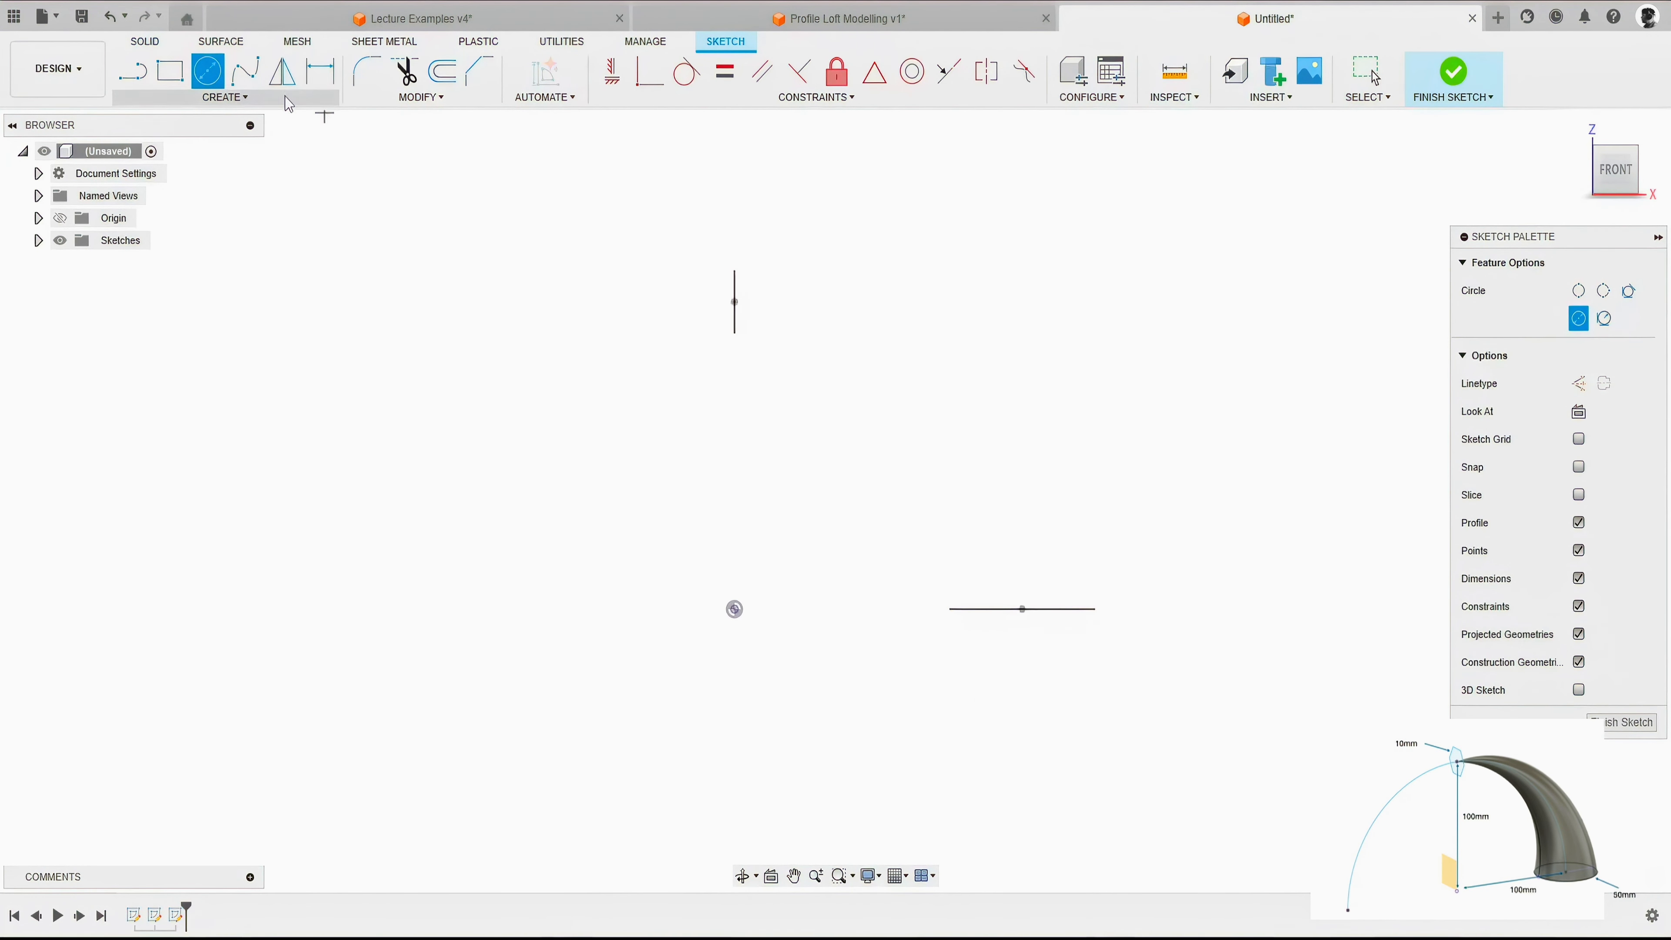
left_click(231, 100)
mouse_move(248, 175)
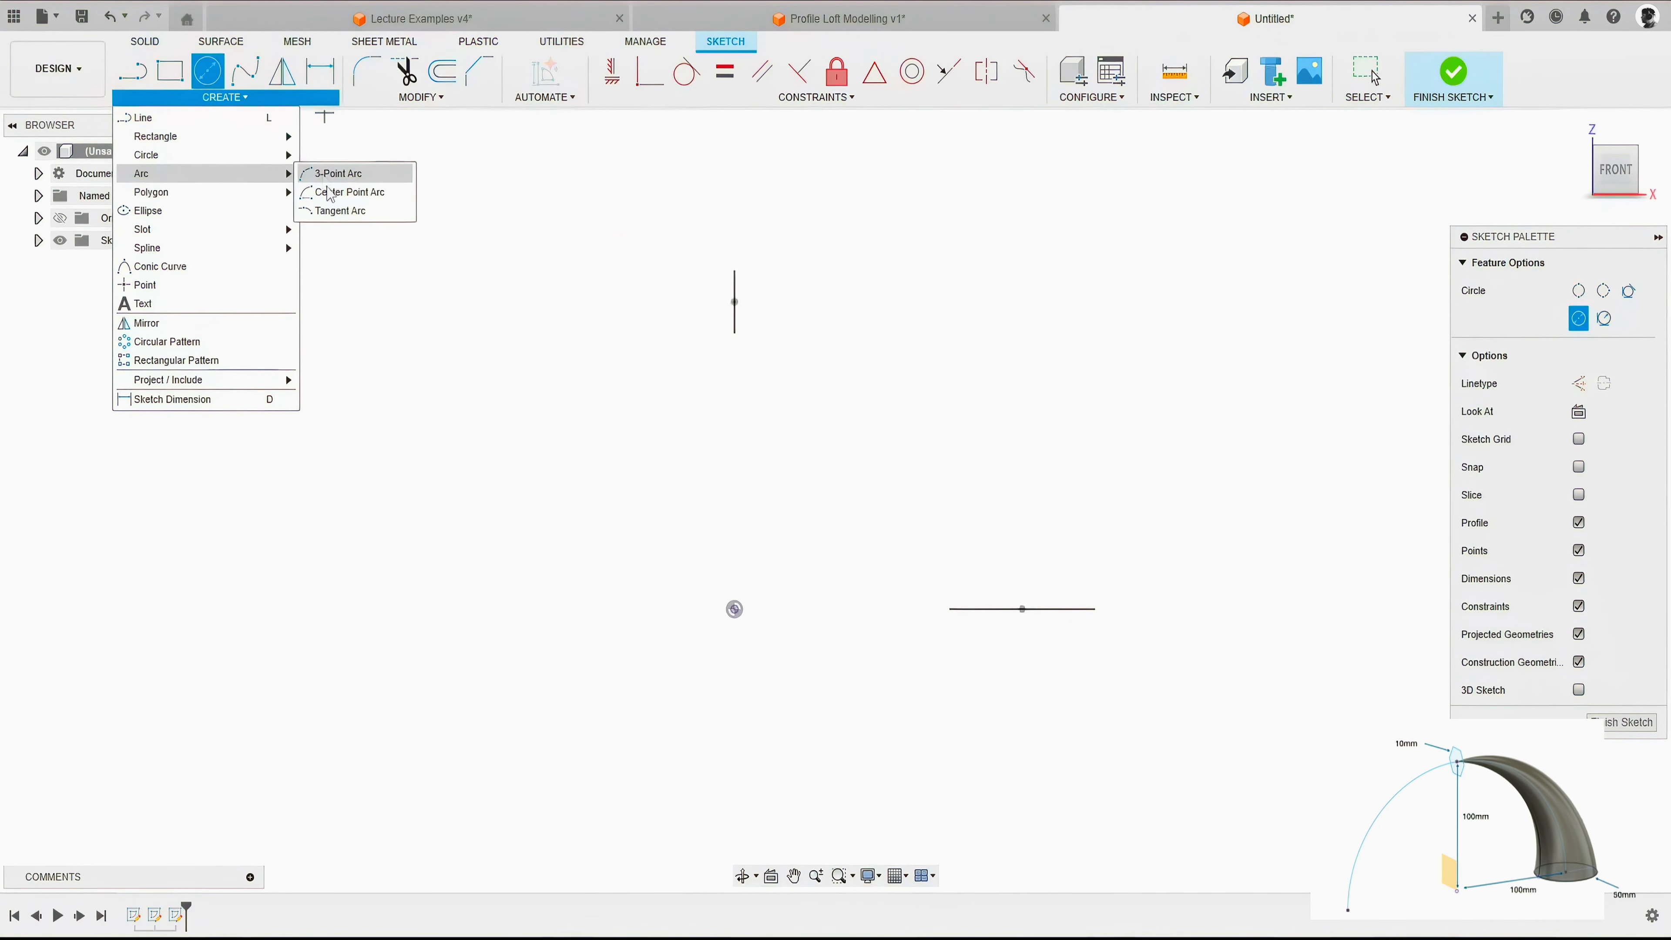
left_click(349, 192)
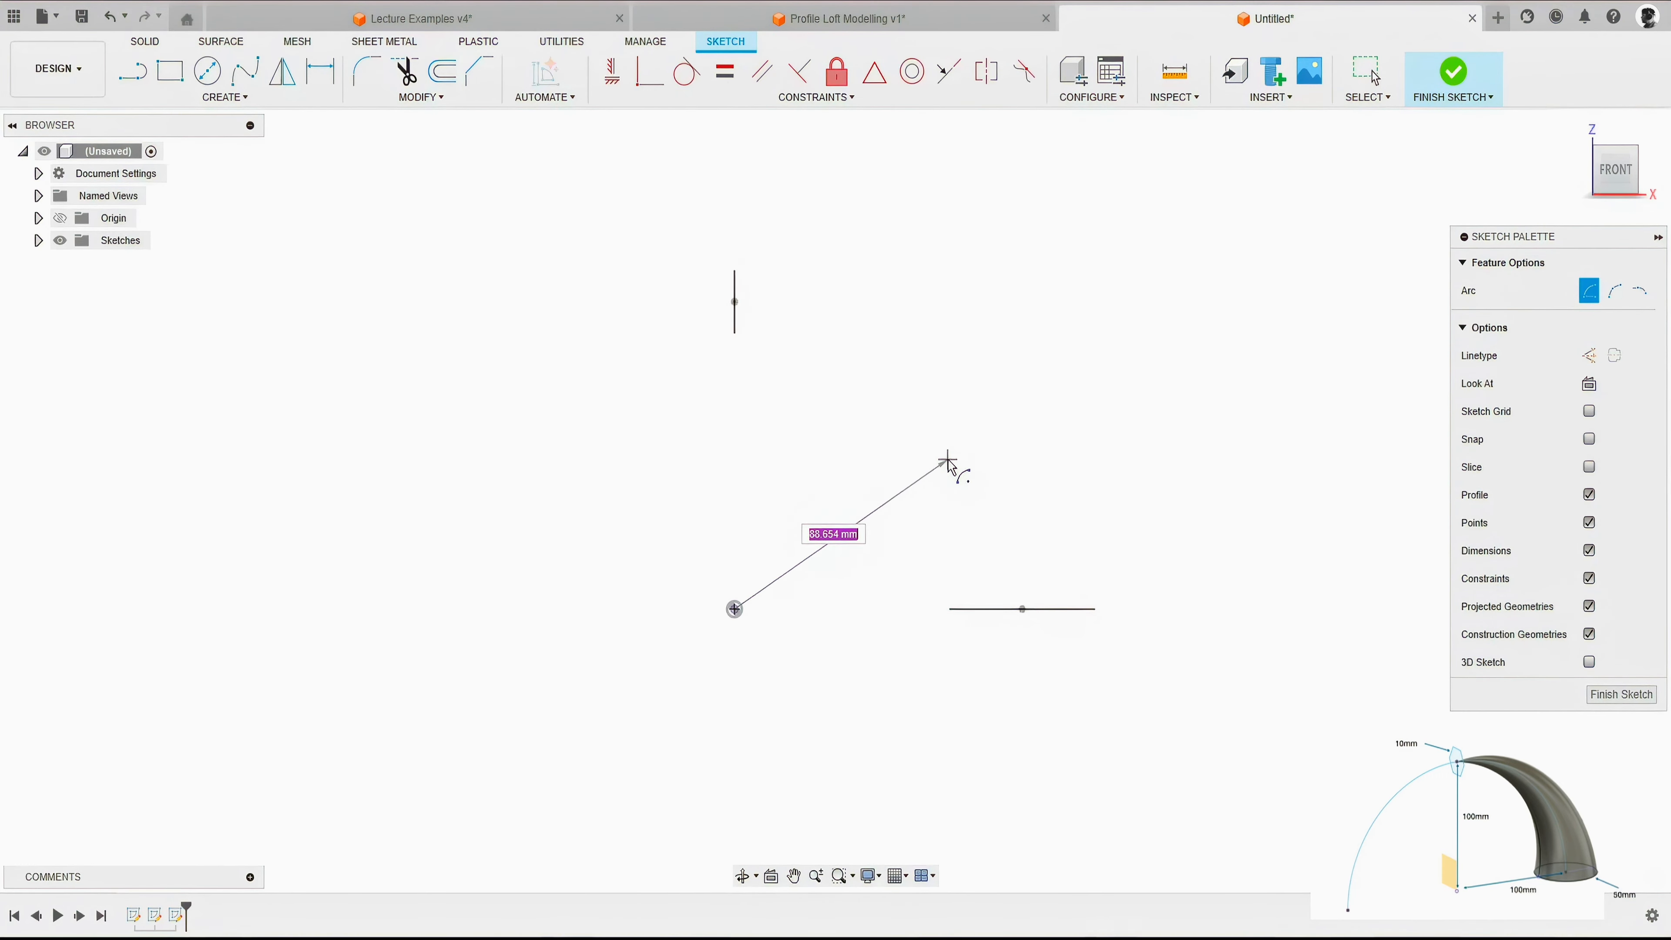
middle_click_drag(954, 466, 865, 430, "shift")
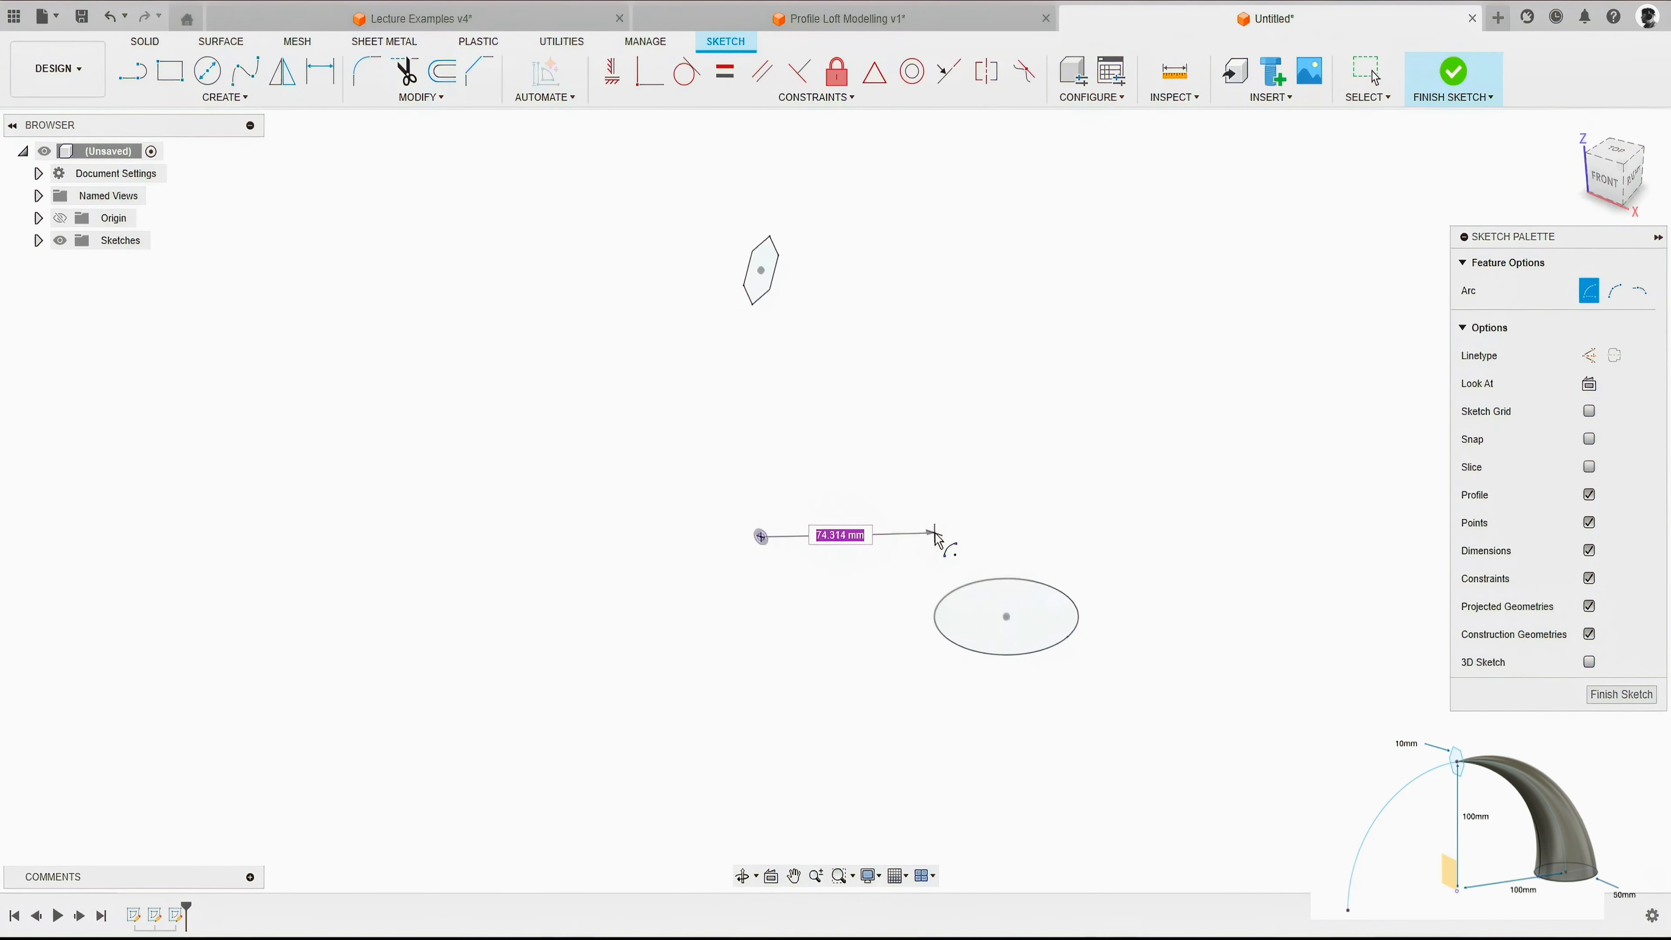
key("Escape")
Project the centre points of the hexagon and the circle into the current sketch.
key("p")
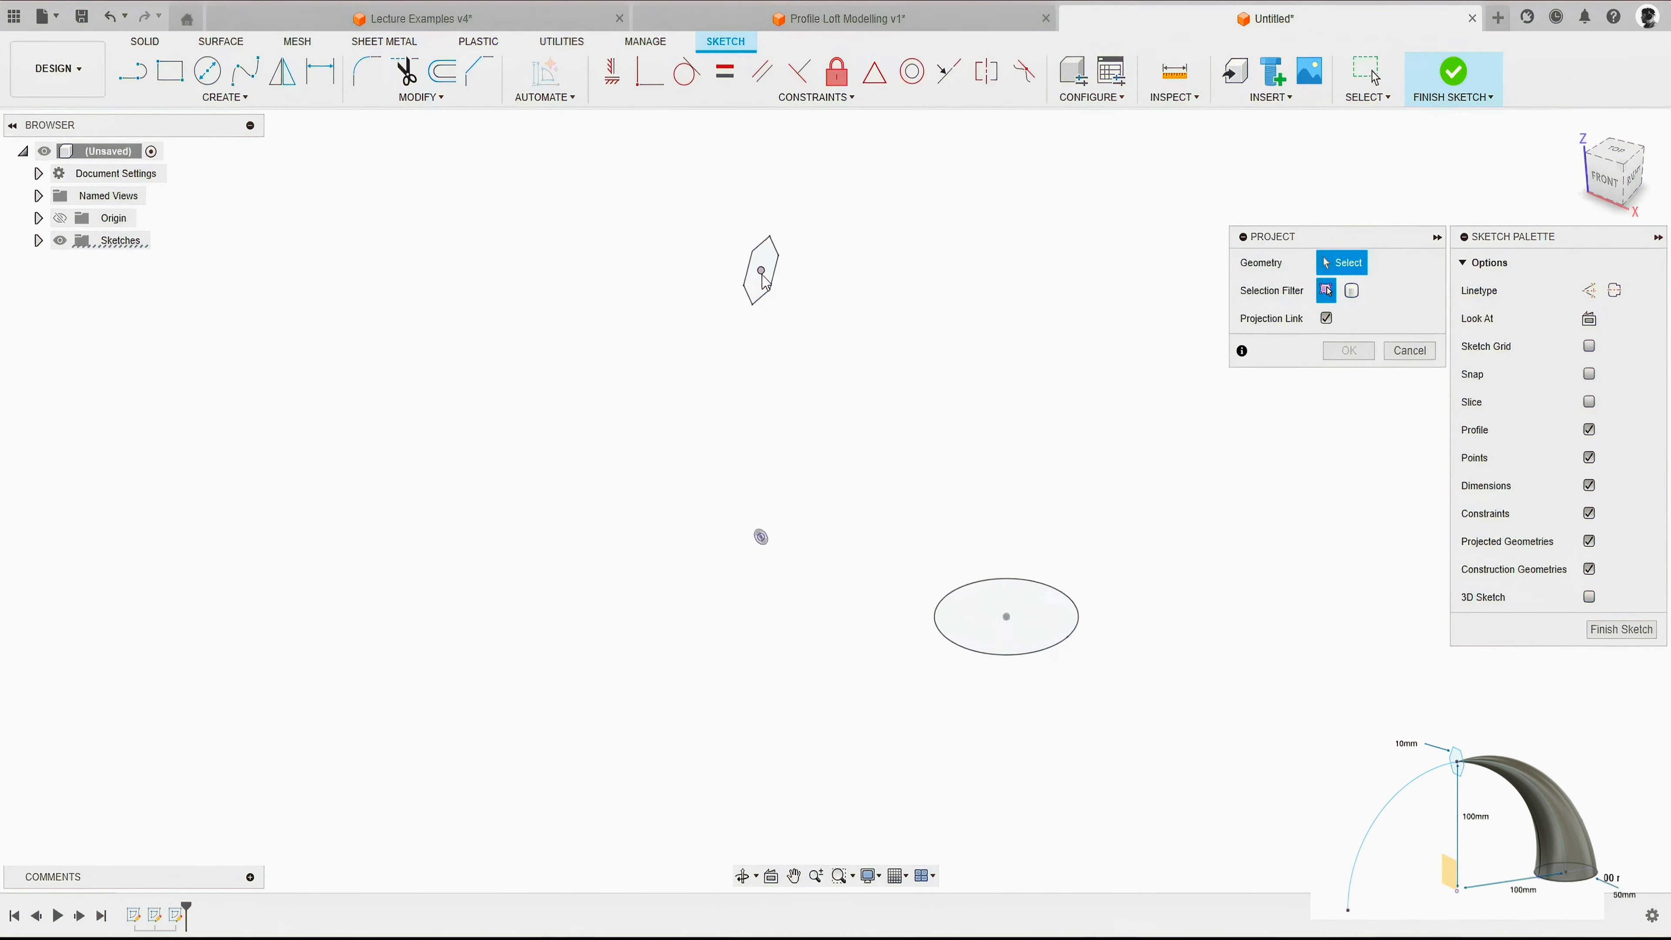
left_click(985, 611)
left_click(1008, 619)
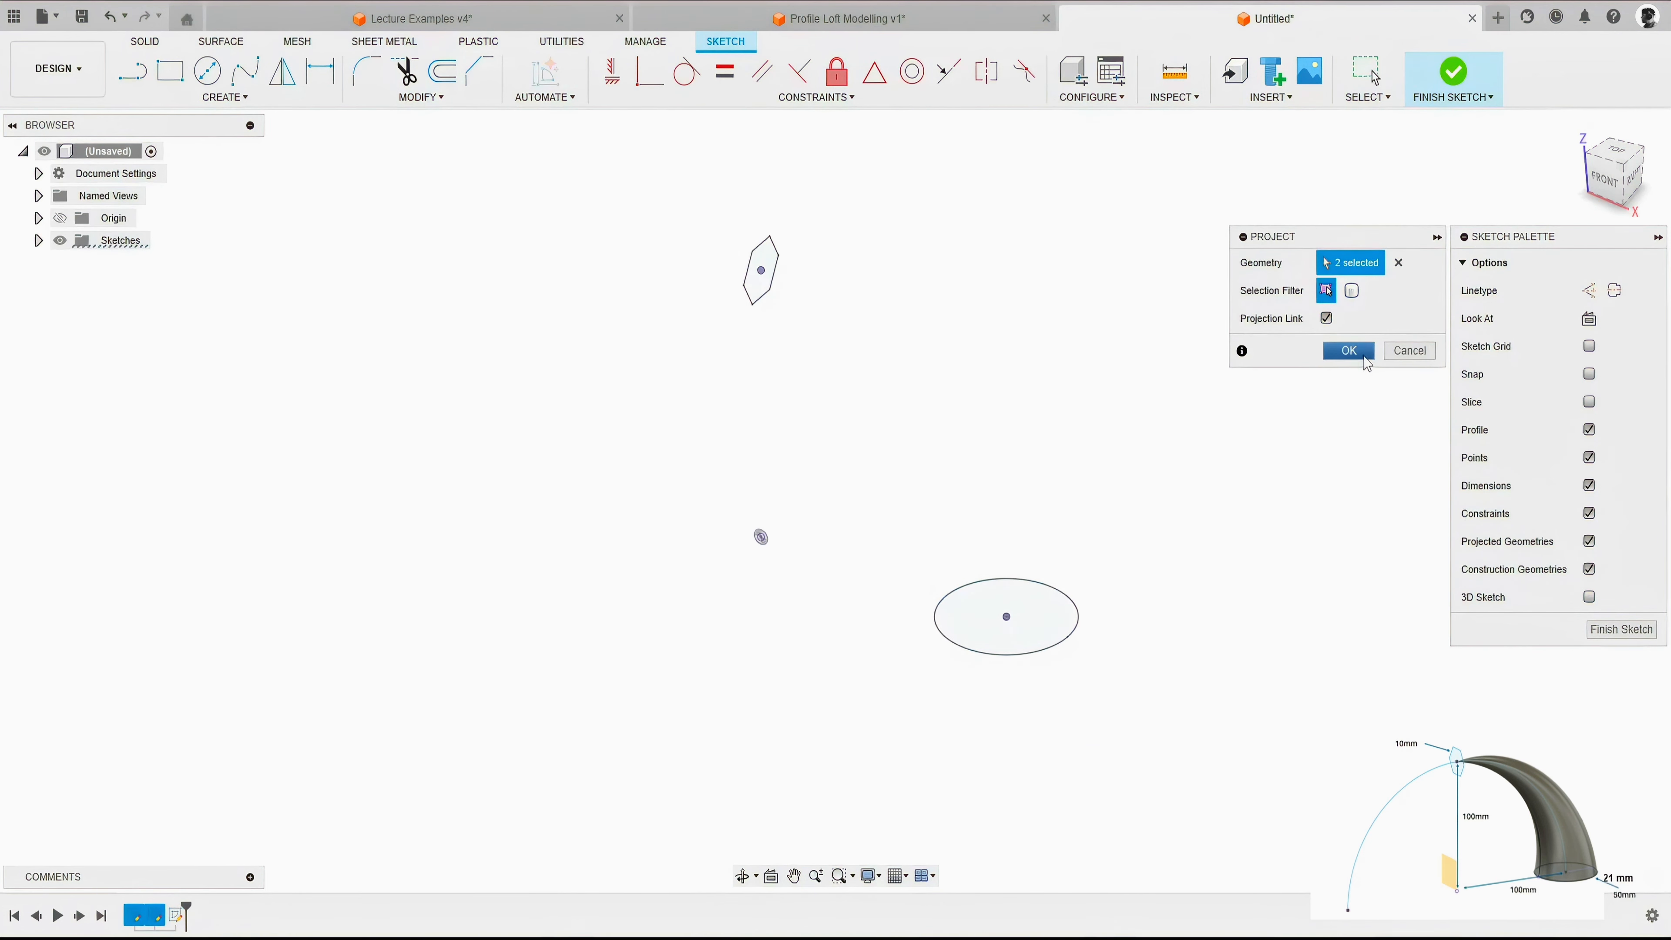
left_click(1349, 351)
Draw a centre point arc about the origin from the hexagon's centre to the circle's centre and finish the sketch.
mouse_move(1081, 355)
middle_mouse_down("shift")
mouse_move(992, 371)
mouse_move(1105, 359)
mouse_move(1012, 346)
middle_mouse_up("shift")
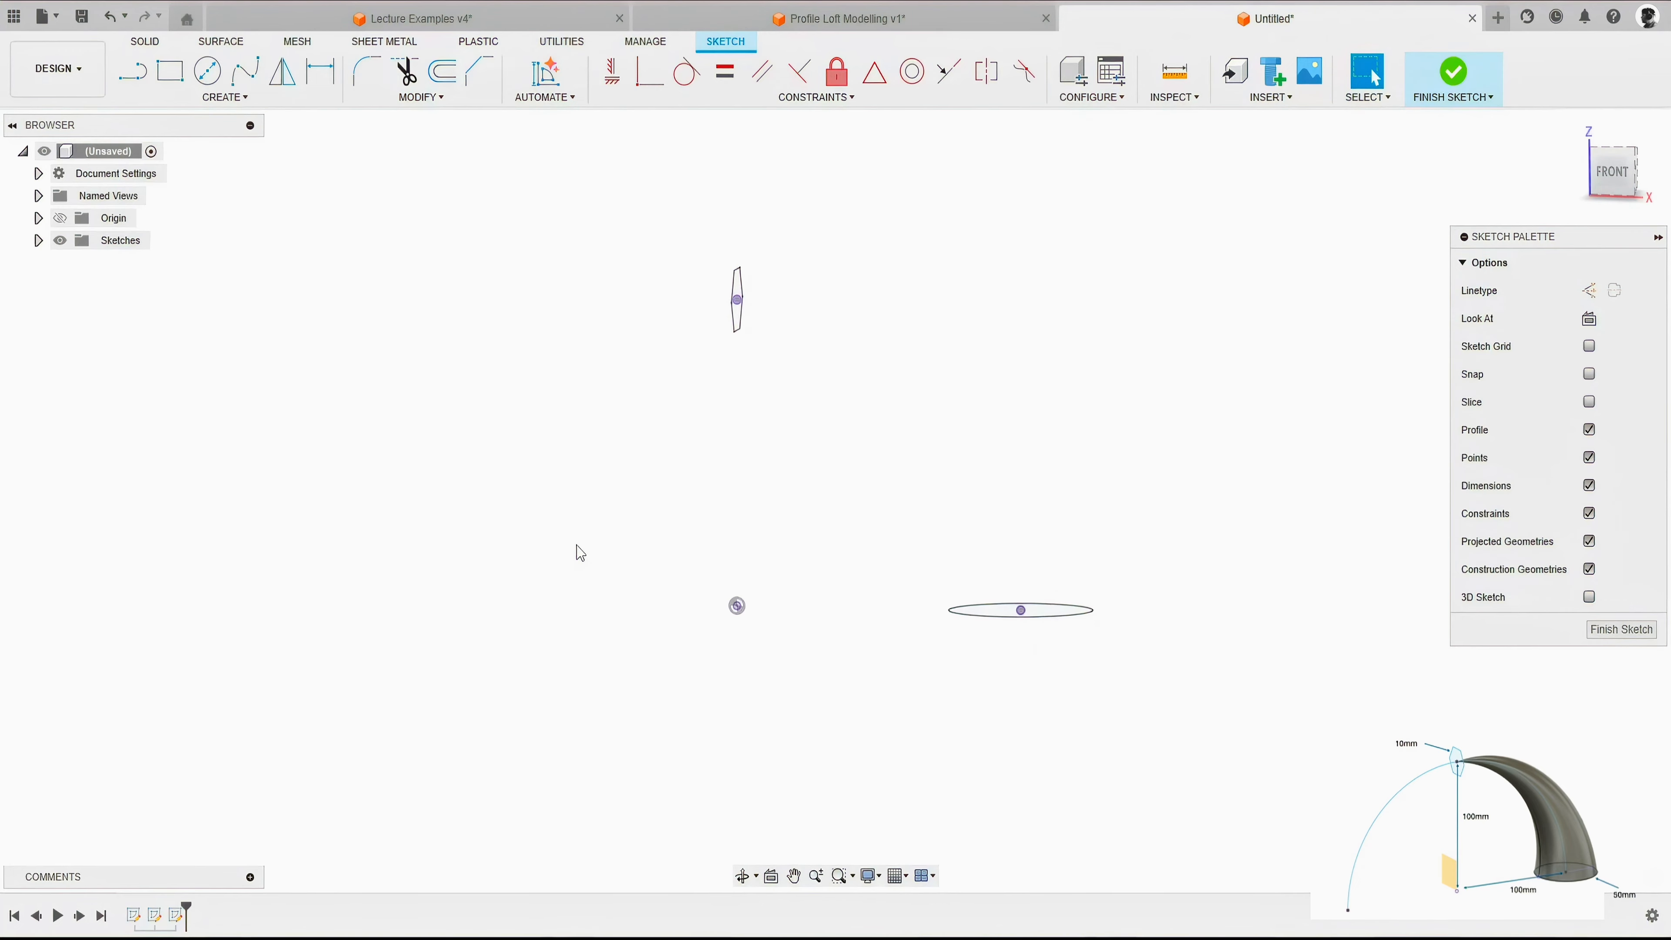
left_click(227, 99)
mouse_move(206, 176)
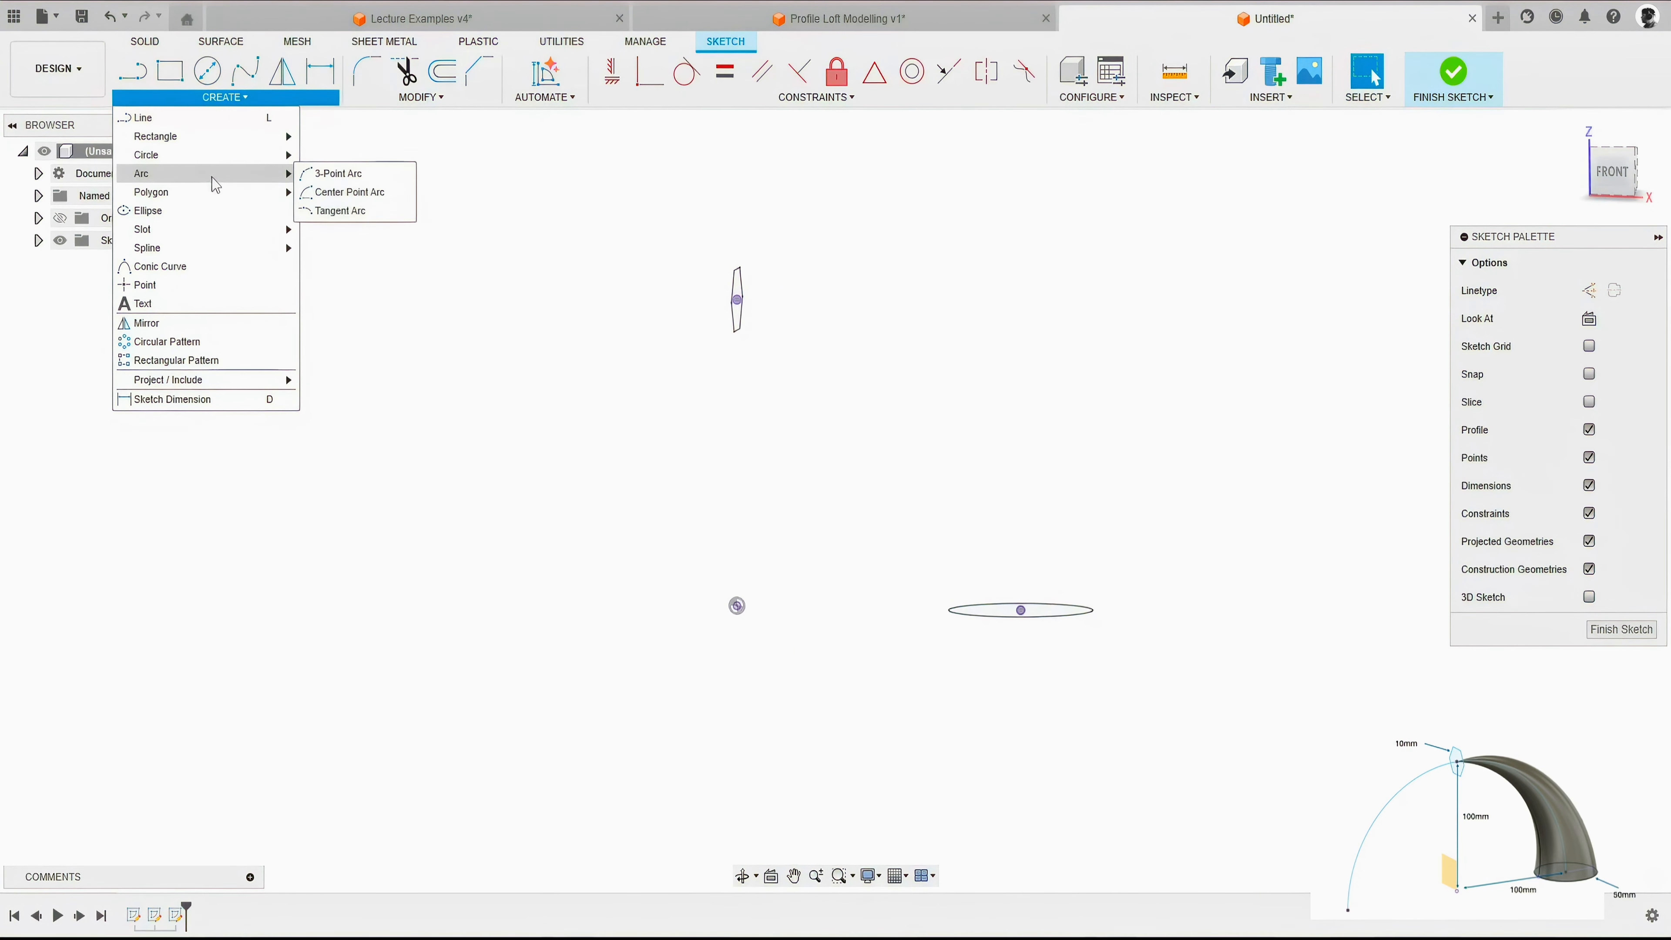
left_click(342, 193)
left_click(737, 606)
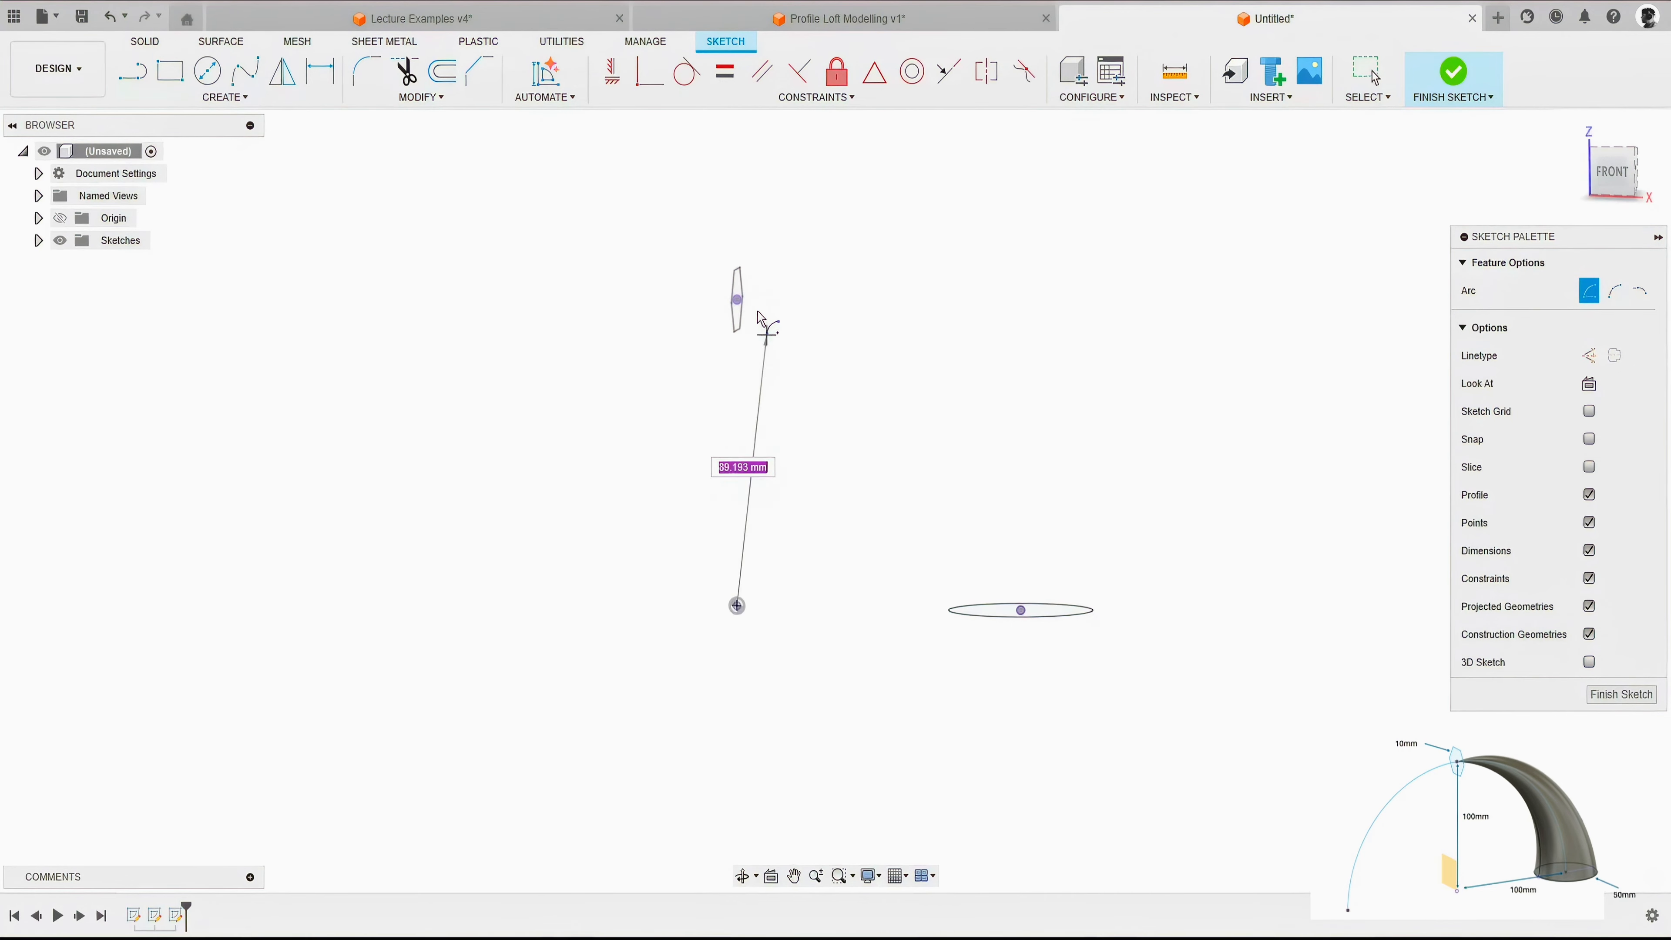
left_click(737, 300)
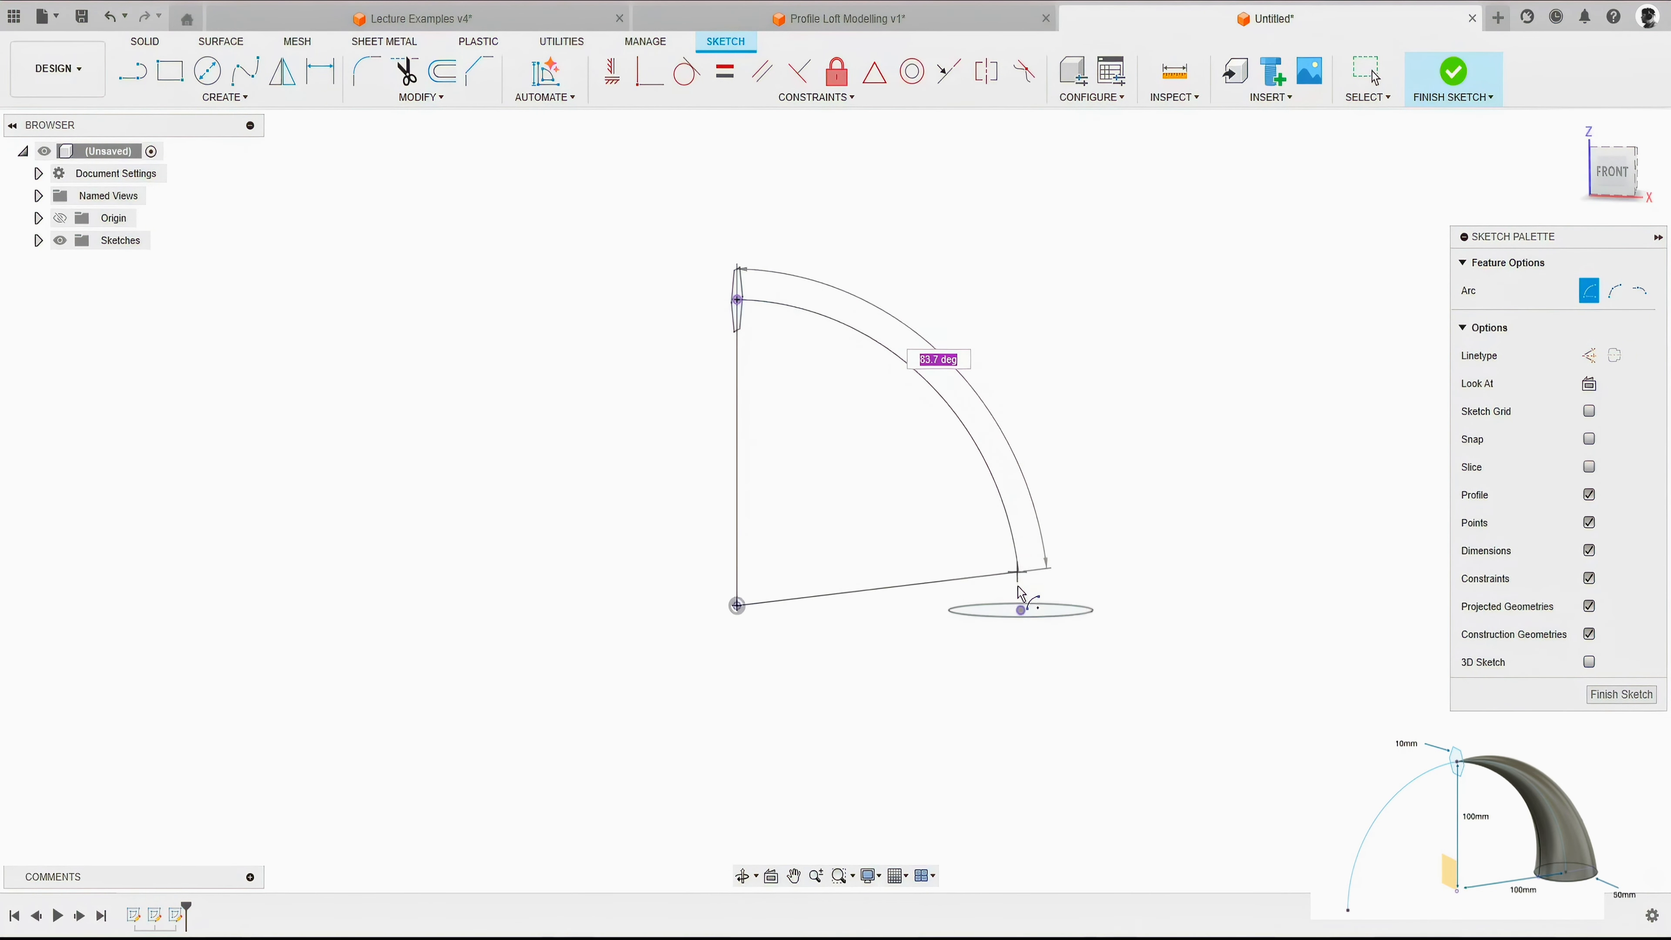
left_click(1021, 610)
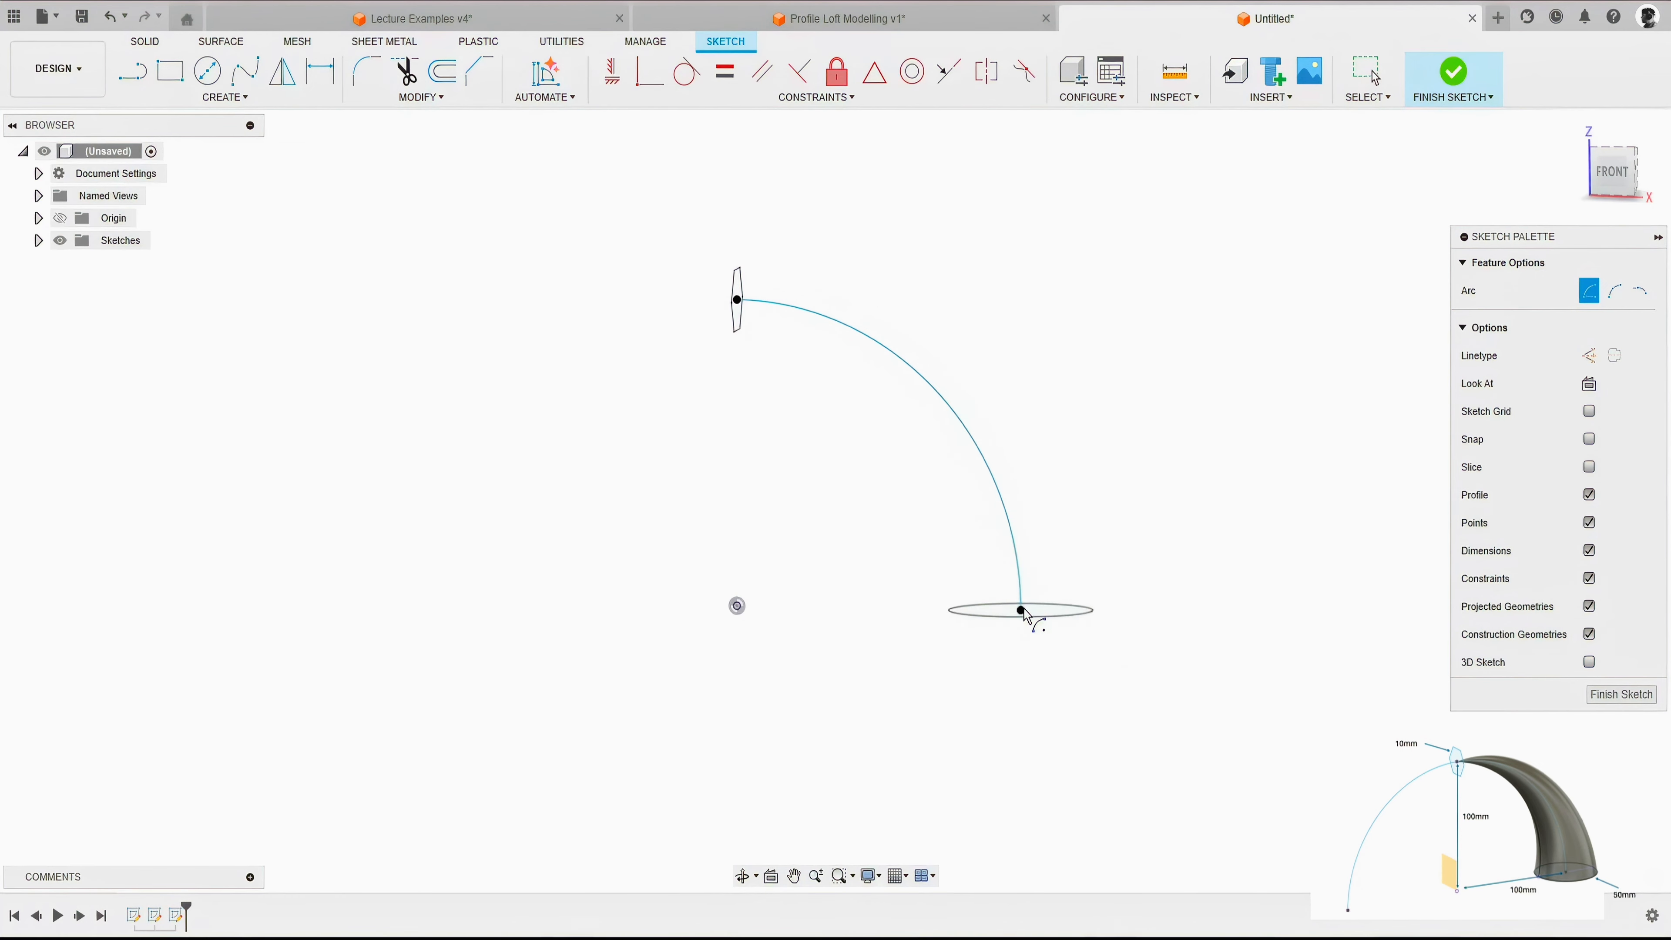
right_click(1107, 290)
left_click(1136, 305)
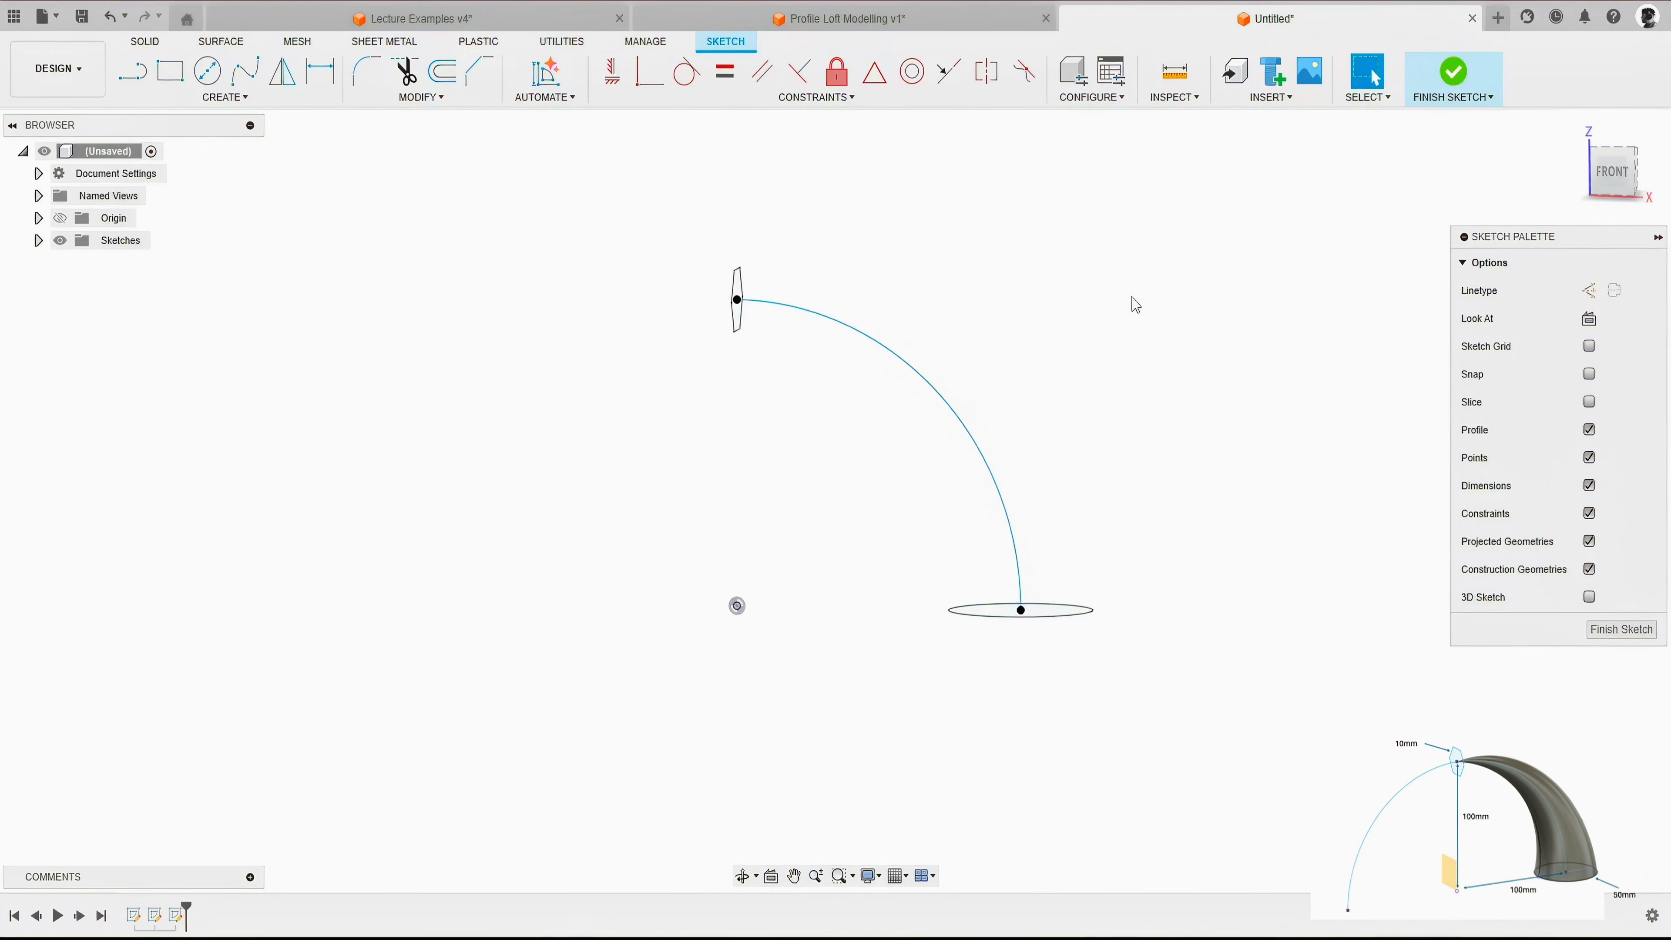
left_click(1453, 72)
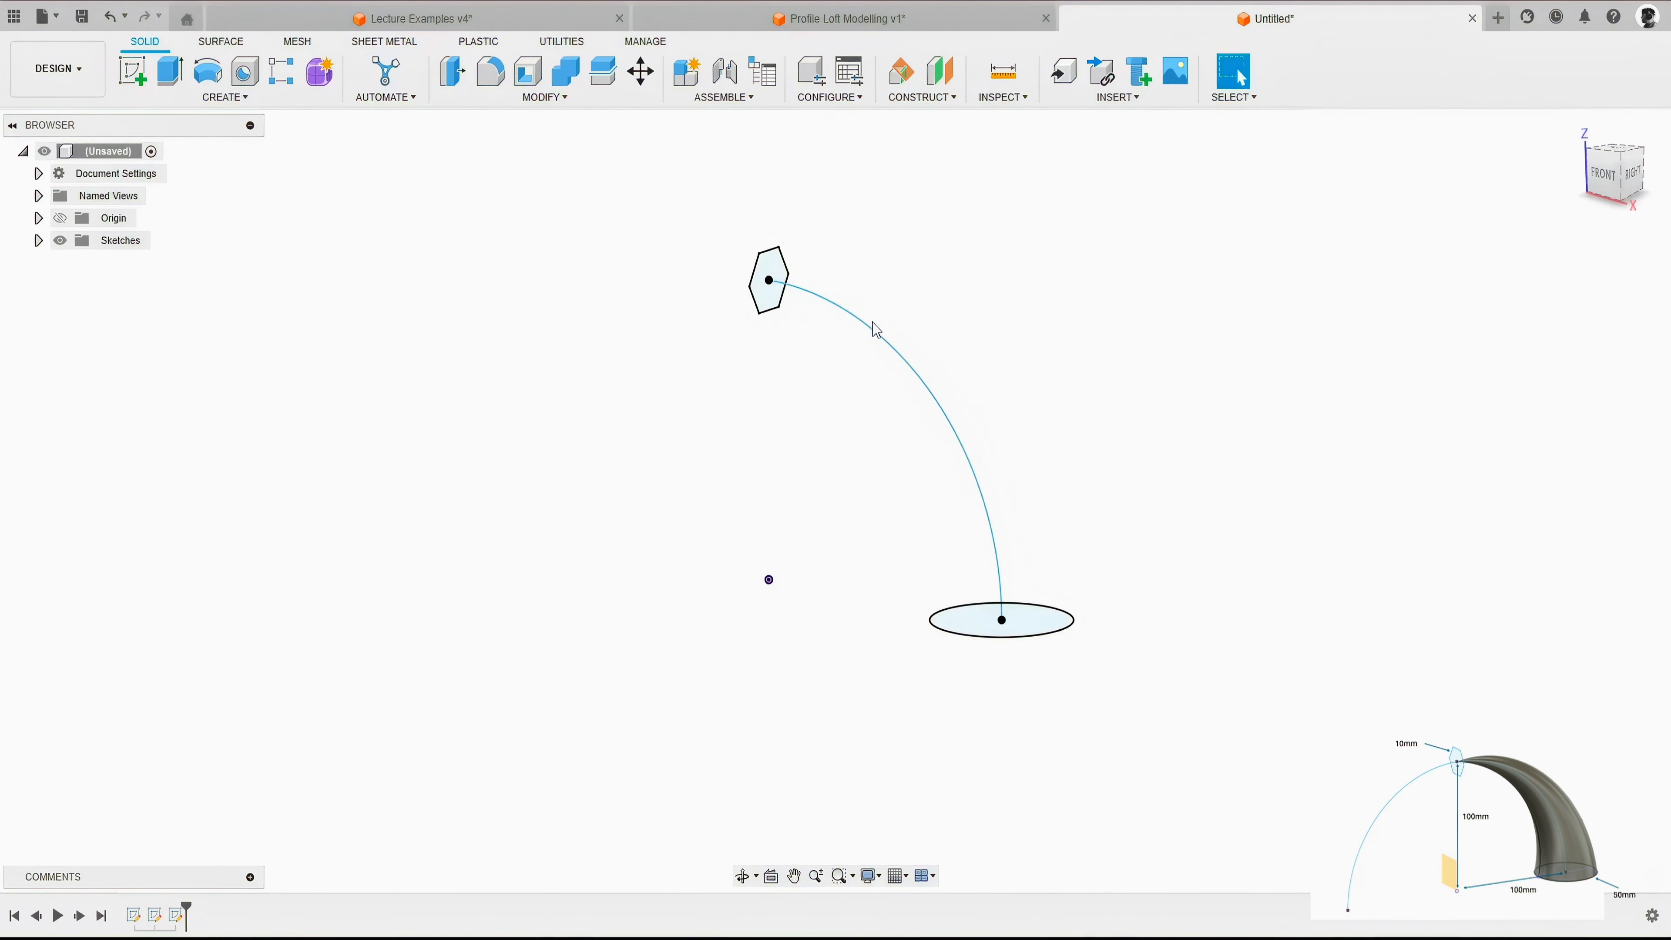
Start a Loft as a new body with the circle as the first profile and the hexagon as the second.
middle_click_drag(928, 299, 952, 295, "shift")
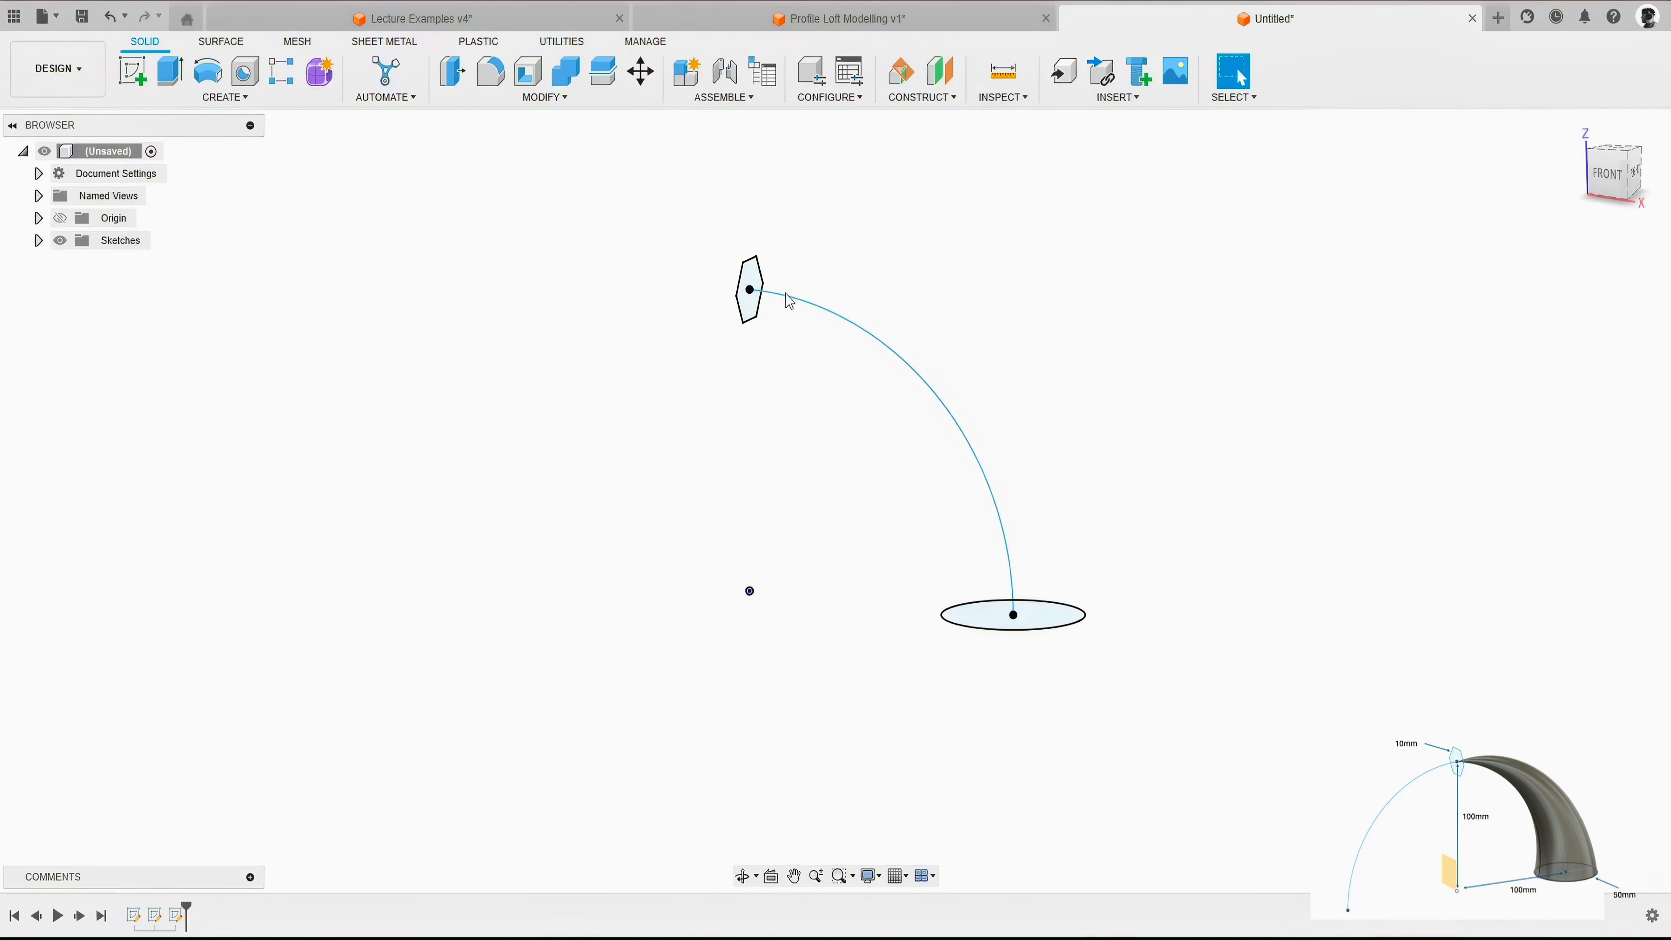
left_click(225, 97)
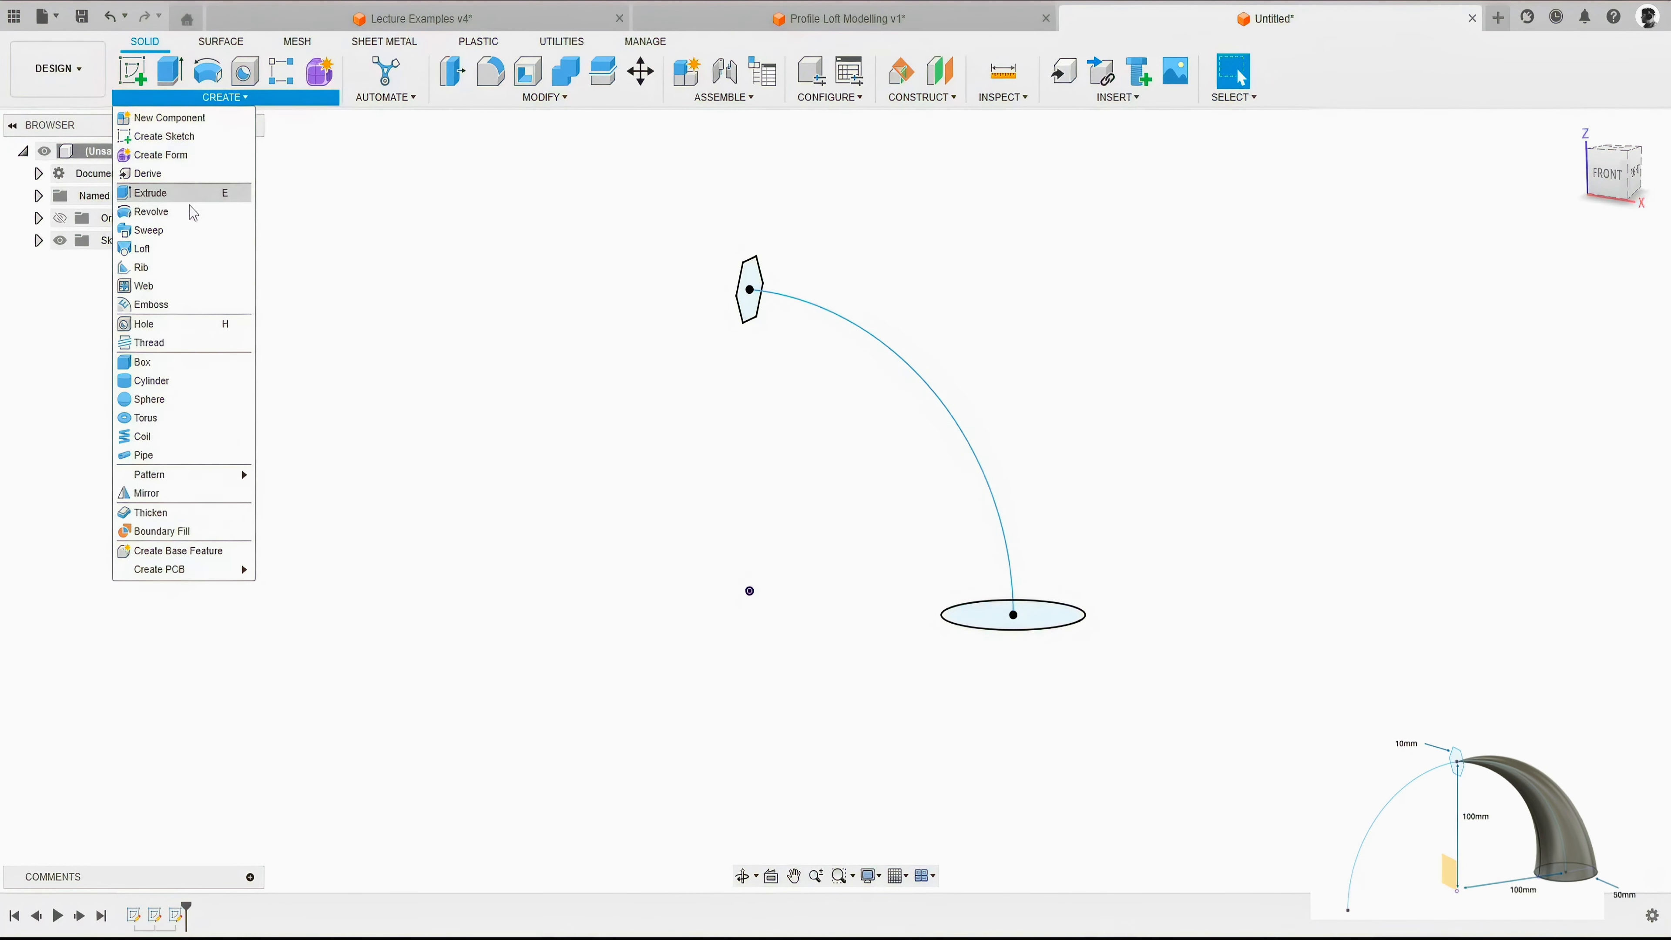
left_click(152, 249)
left_click(983, 620)
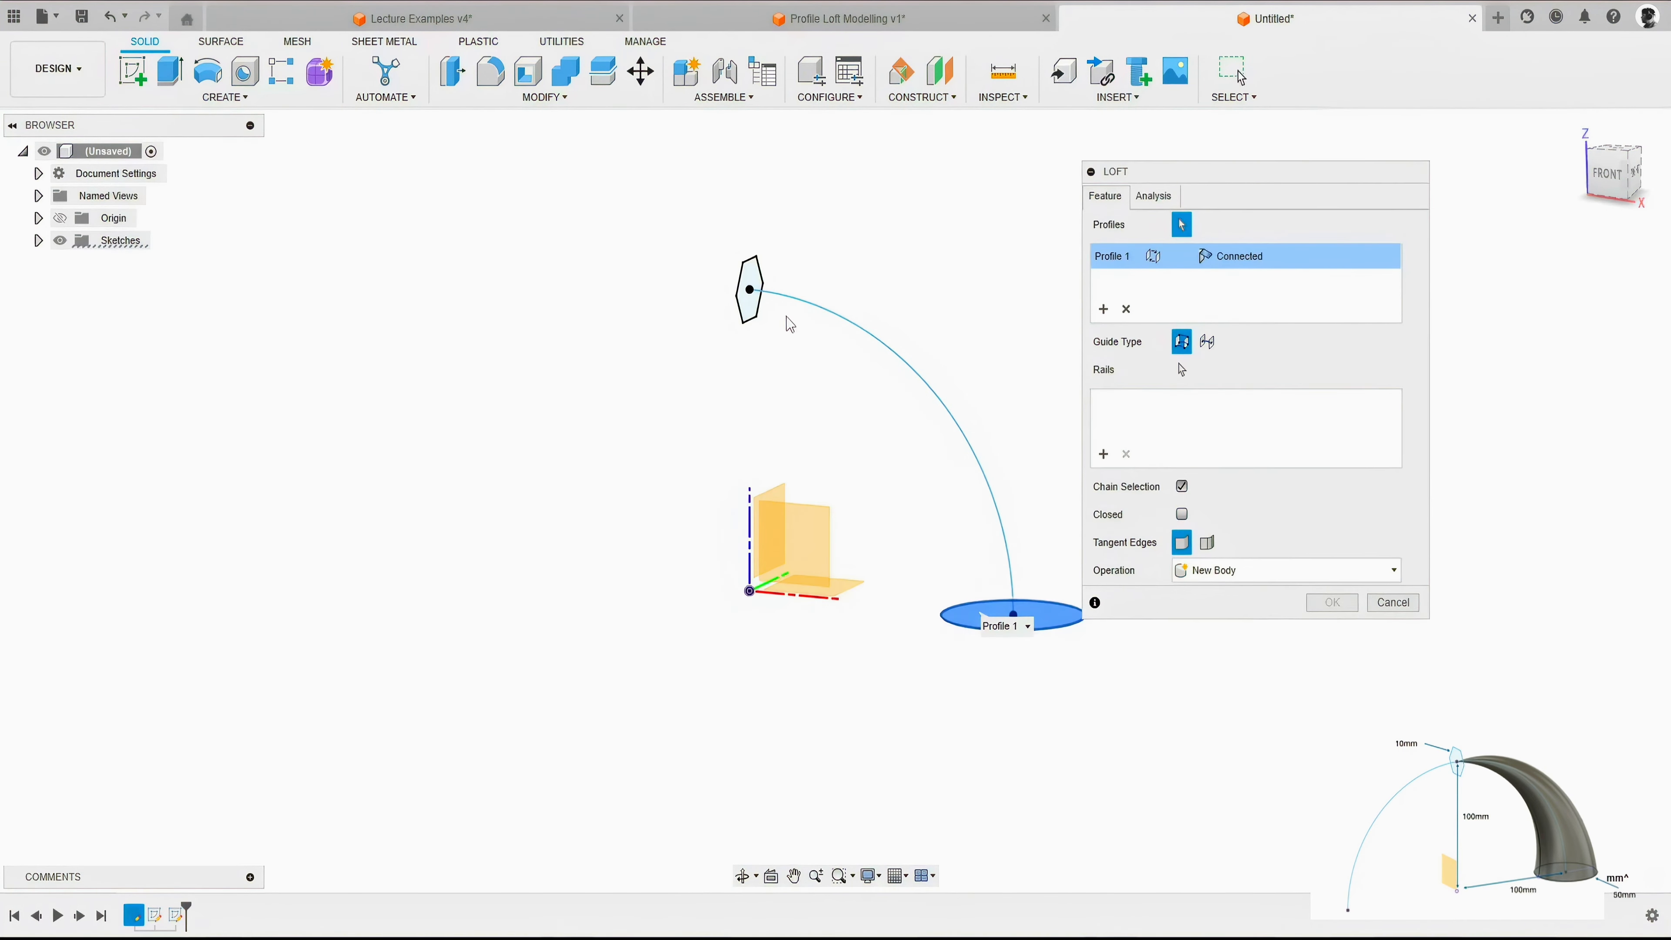
left_click(750, 279)
mouse_move(853, 314)
middle_mouse_down("shift")
mouse_move(984, 249)
mouse_move(878, 306)
middle_mouse_up("shift")
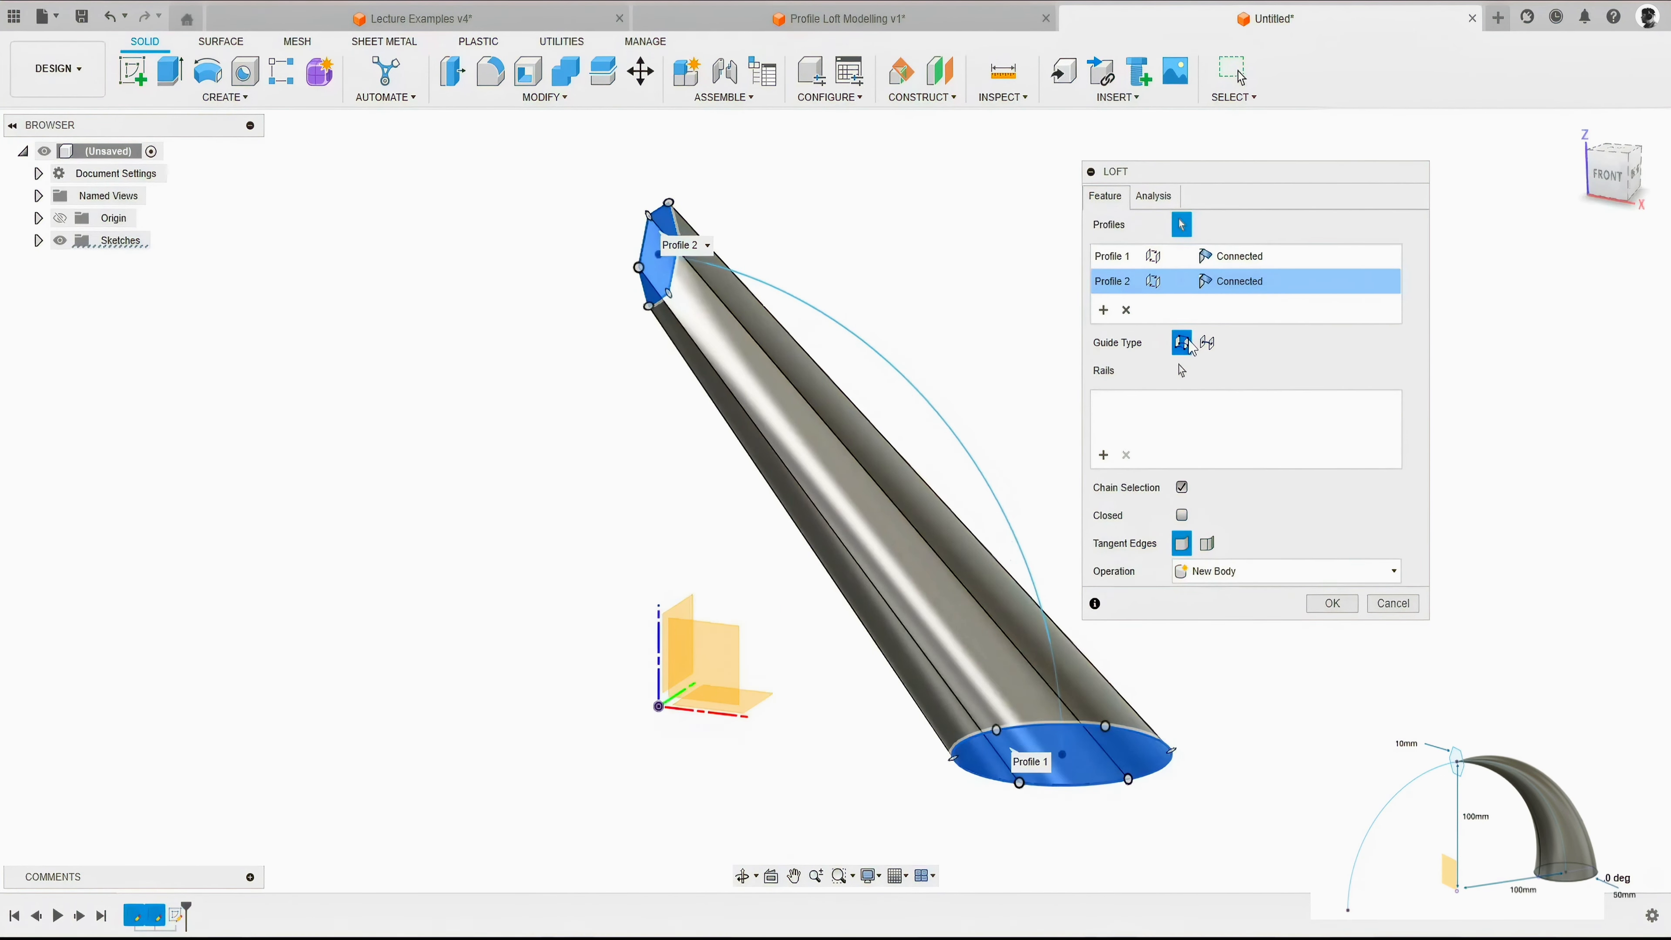
Change the loft's guide type to Centerline and choose the sketched arc as the centreline.
left_click(1203, 344)
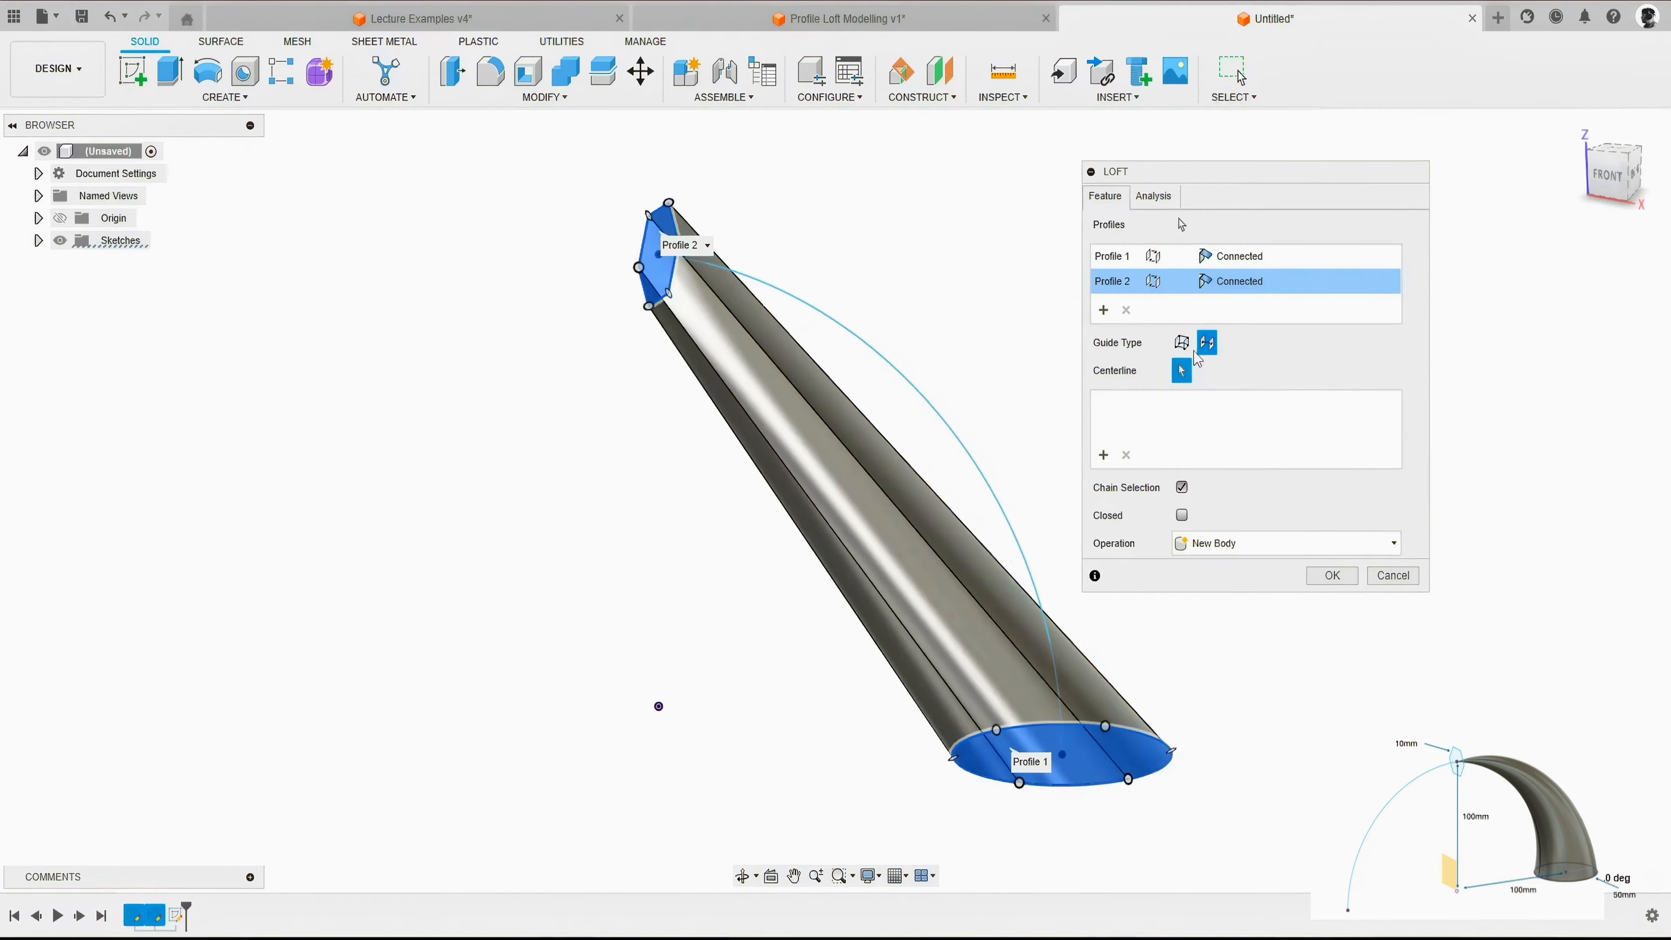
middle_click_drag(962, 343, 854, 260)
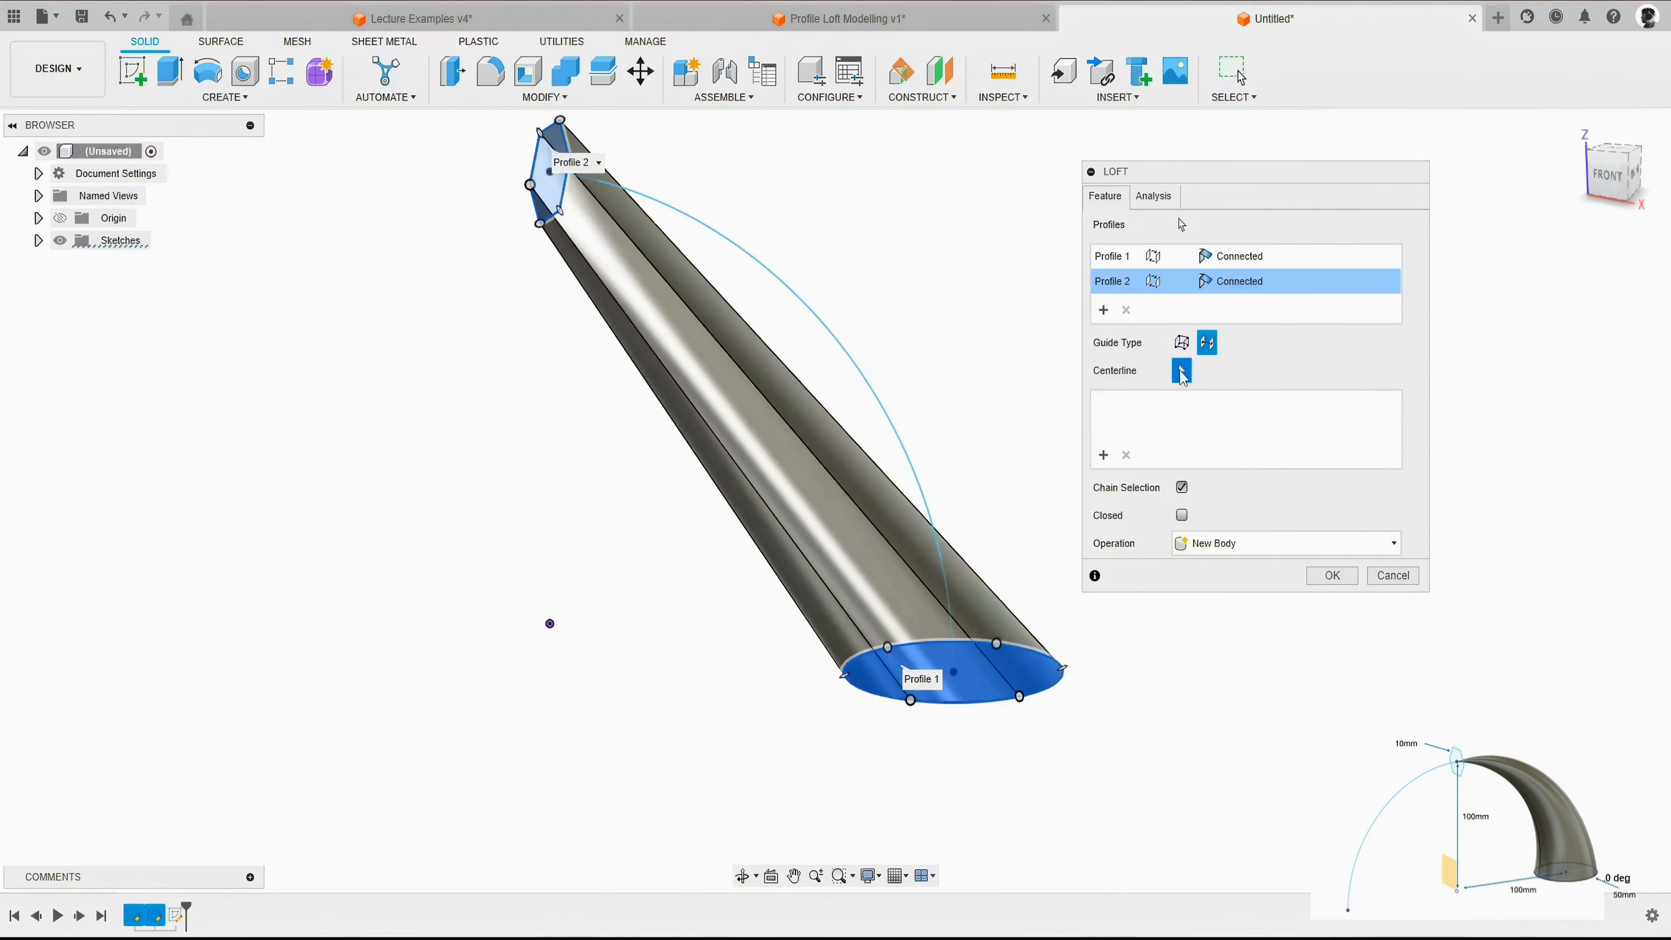
left_click(848, 341)
middle_click_drag(775, 515, 817, 489, "shift")
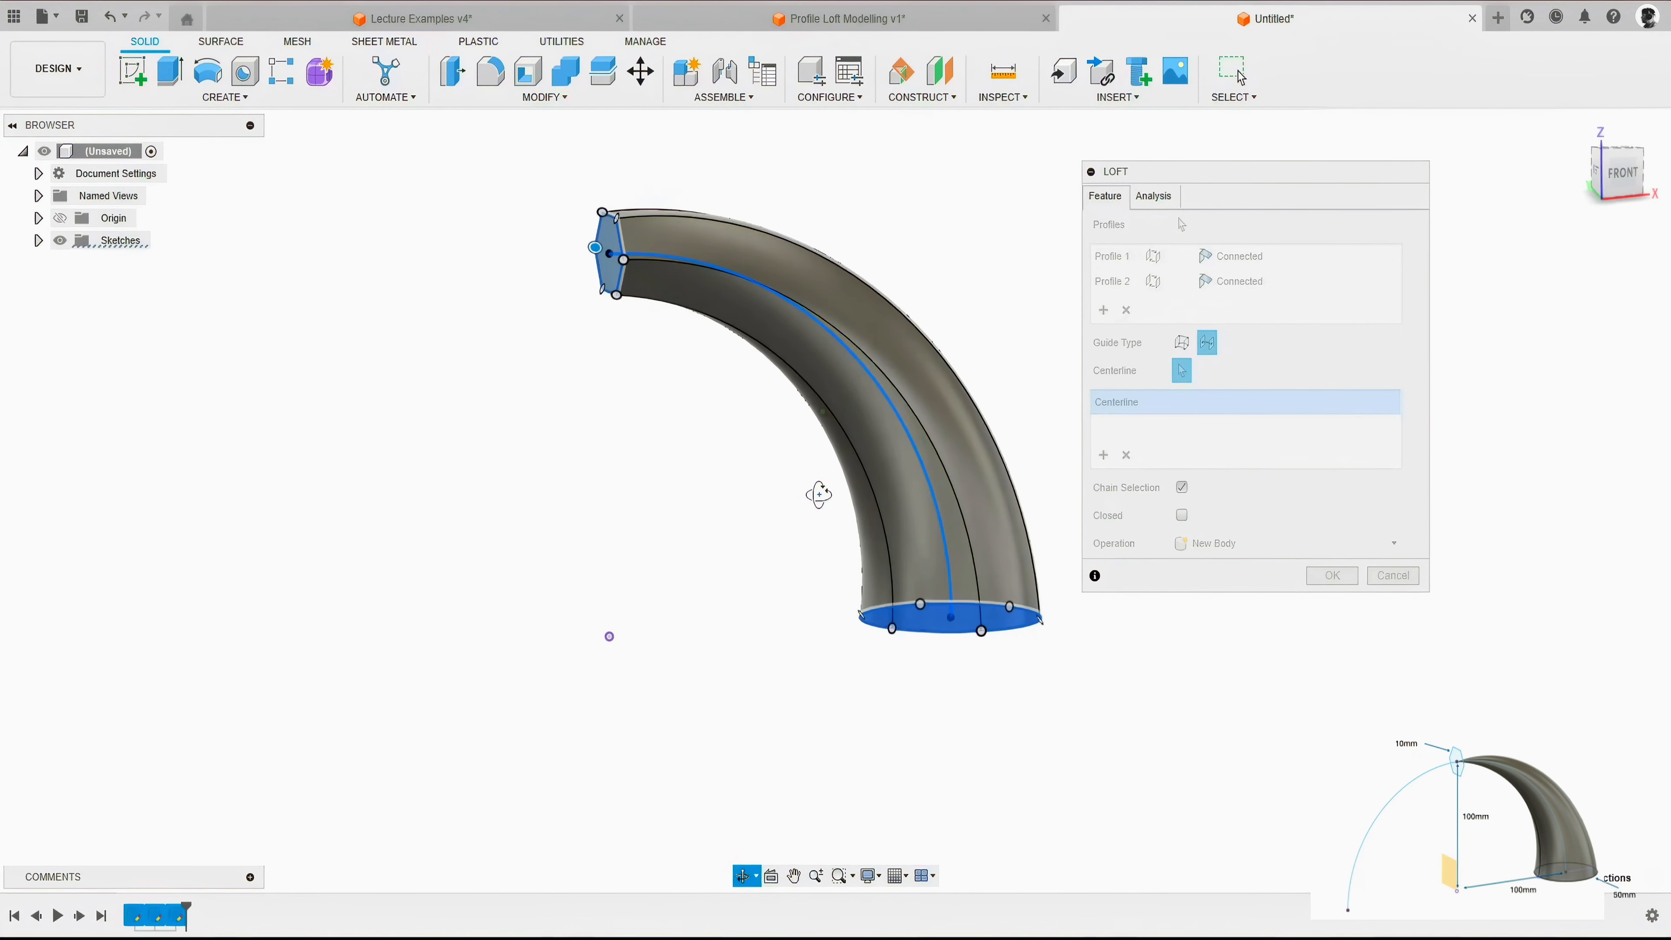
Confirm the centreline loft between the circle and the hexagon to create the curved body.
left_click(1333, 575)
middle_click_drag(1142, 366, 1163, 396, "shift")
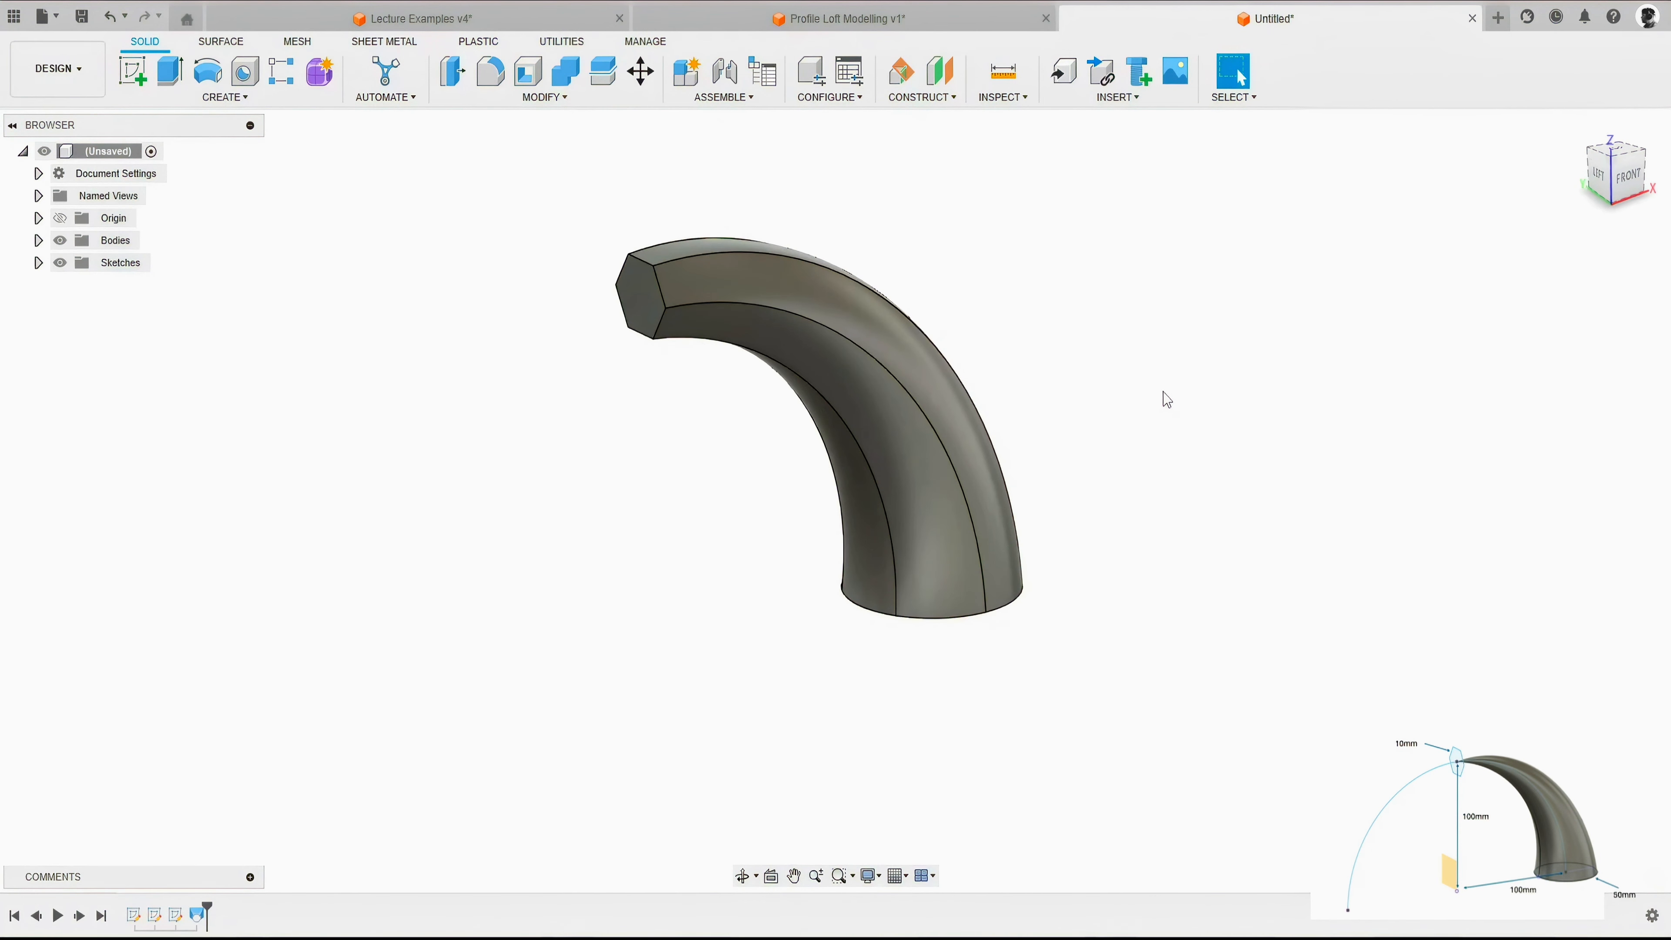
Edit the loft to replace the hexagon profile with the hexagon's centre point, so the horn tapers to a sharp tip.
right_click(196, 915)
left_click(250, 727)
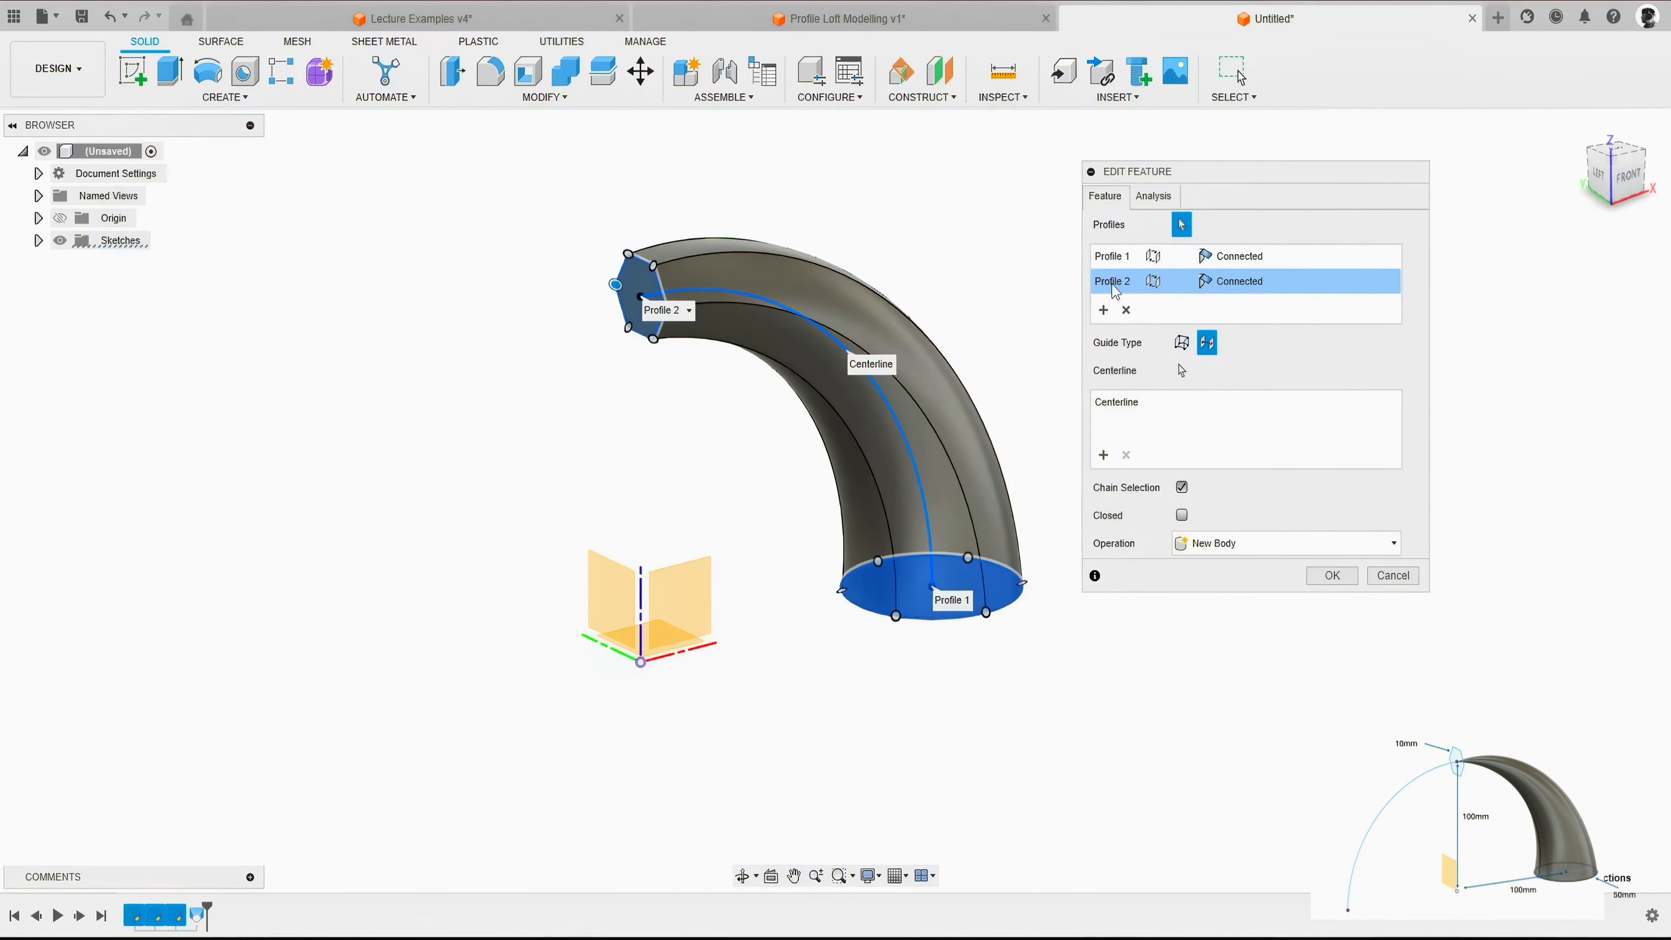
left_click(1127, 311)
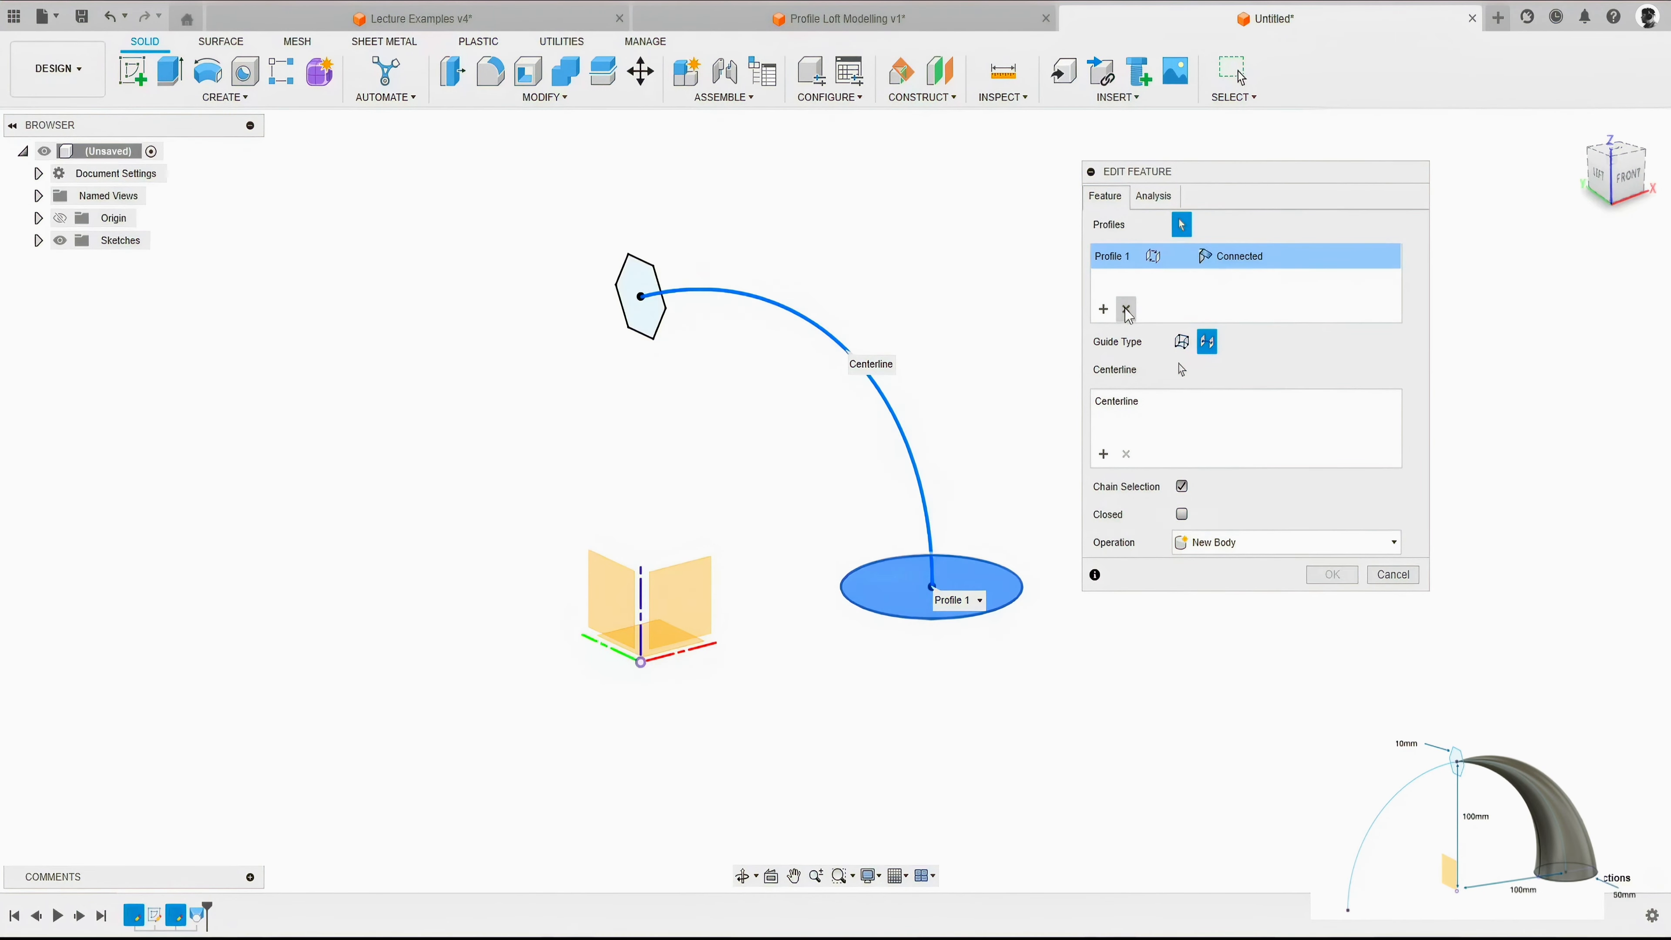
scroll(629, 295, "up", 3)
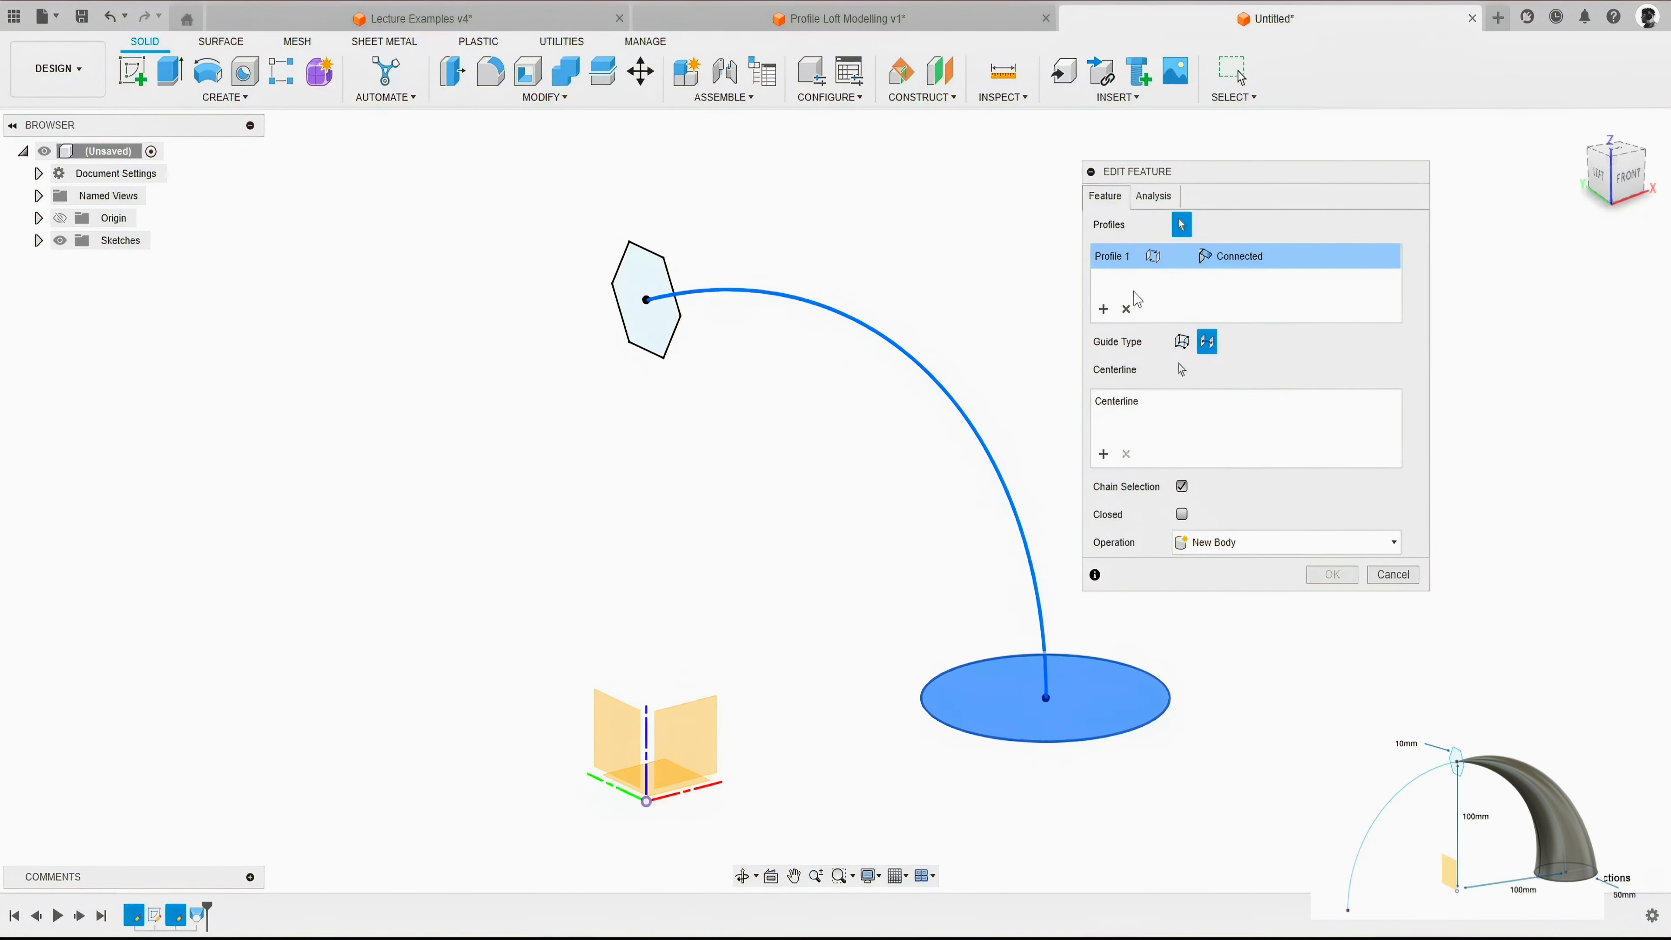
left_click(1103, 309)
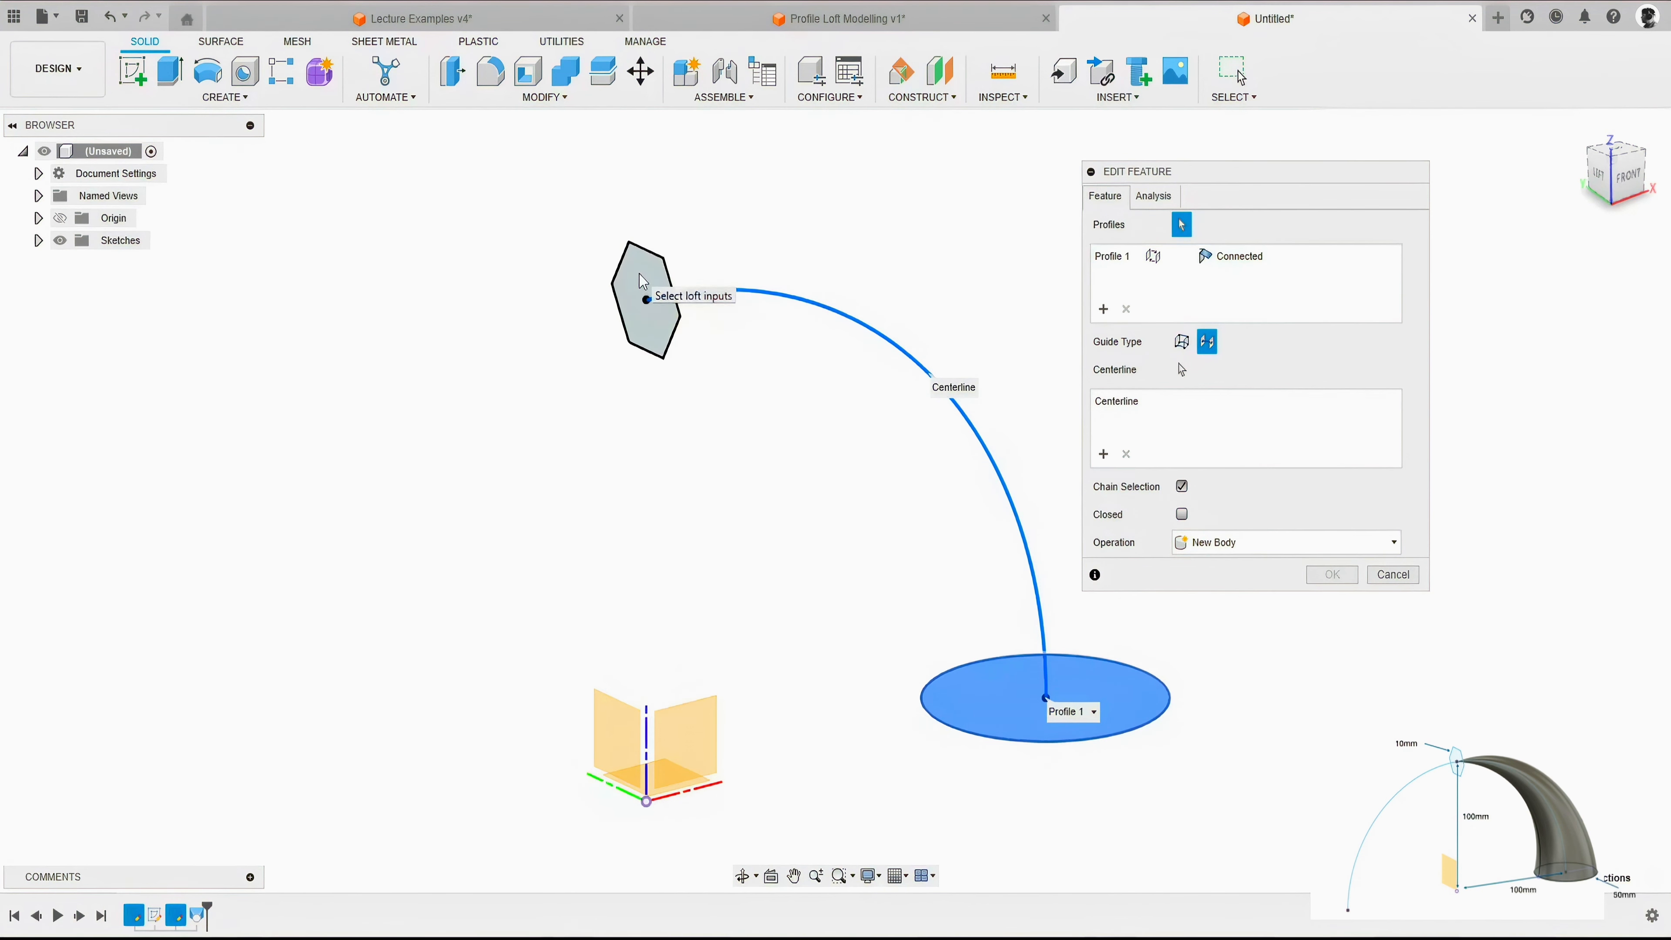
left_click(648, 303)
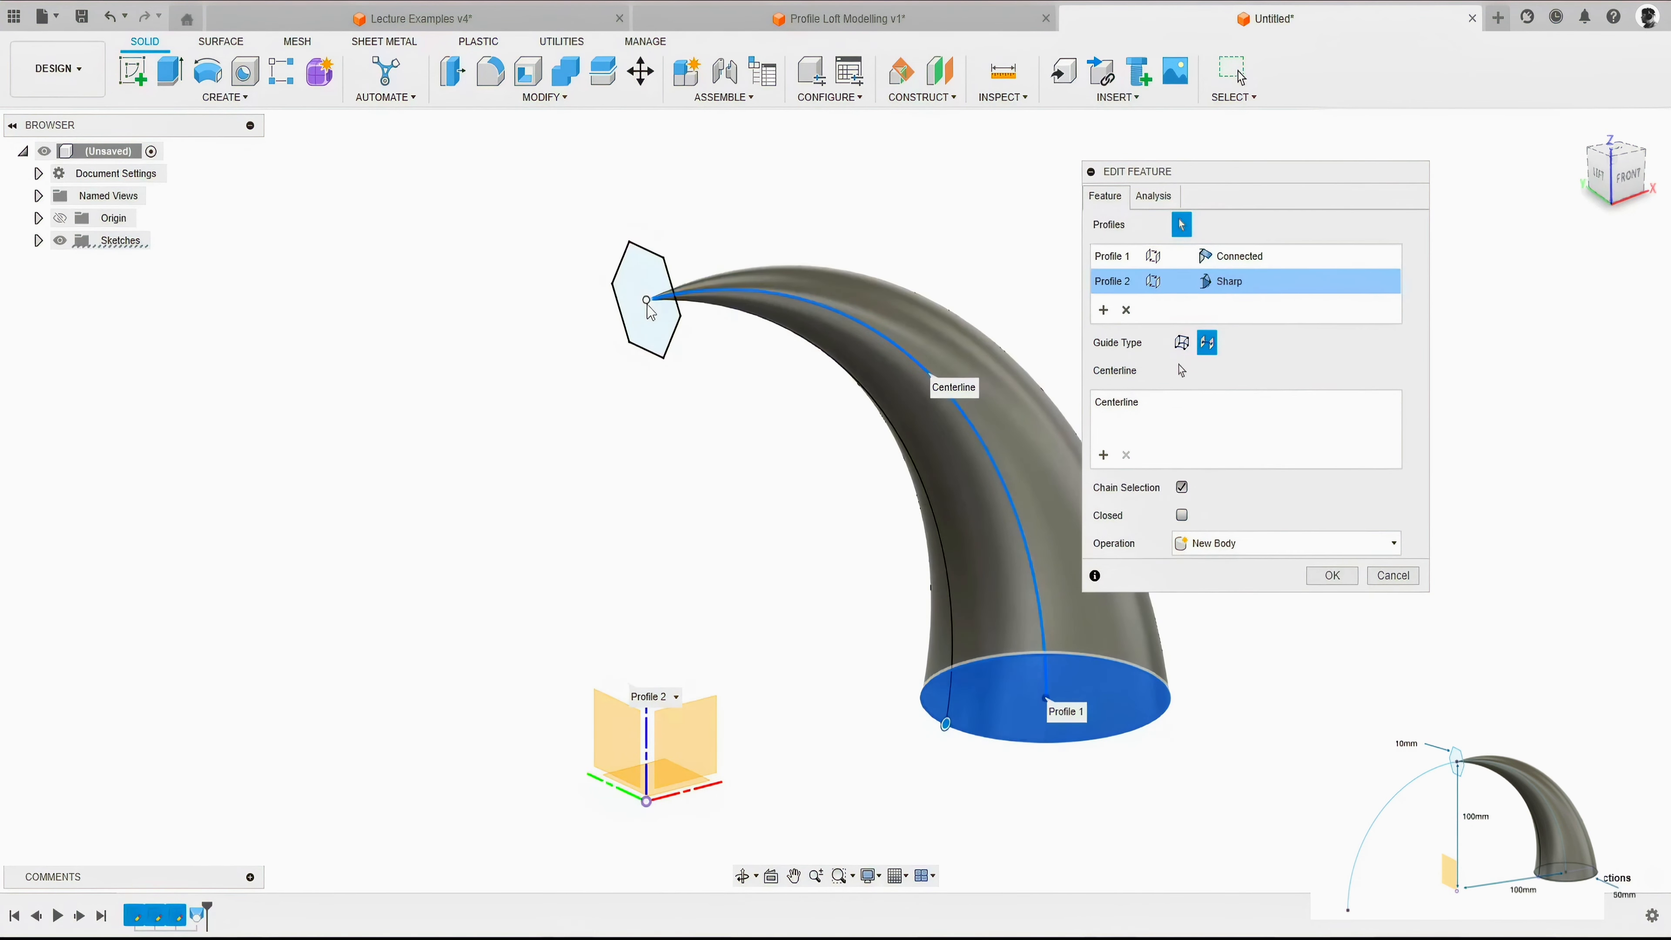
left_click(1331, 575)
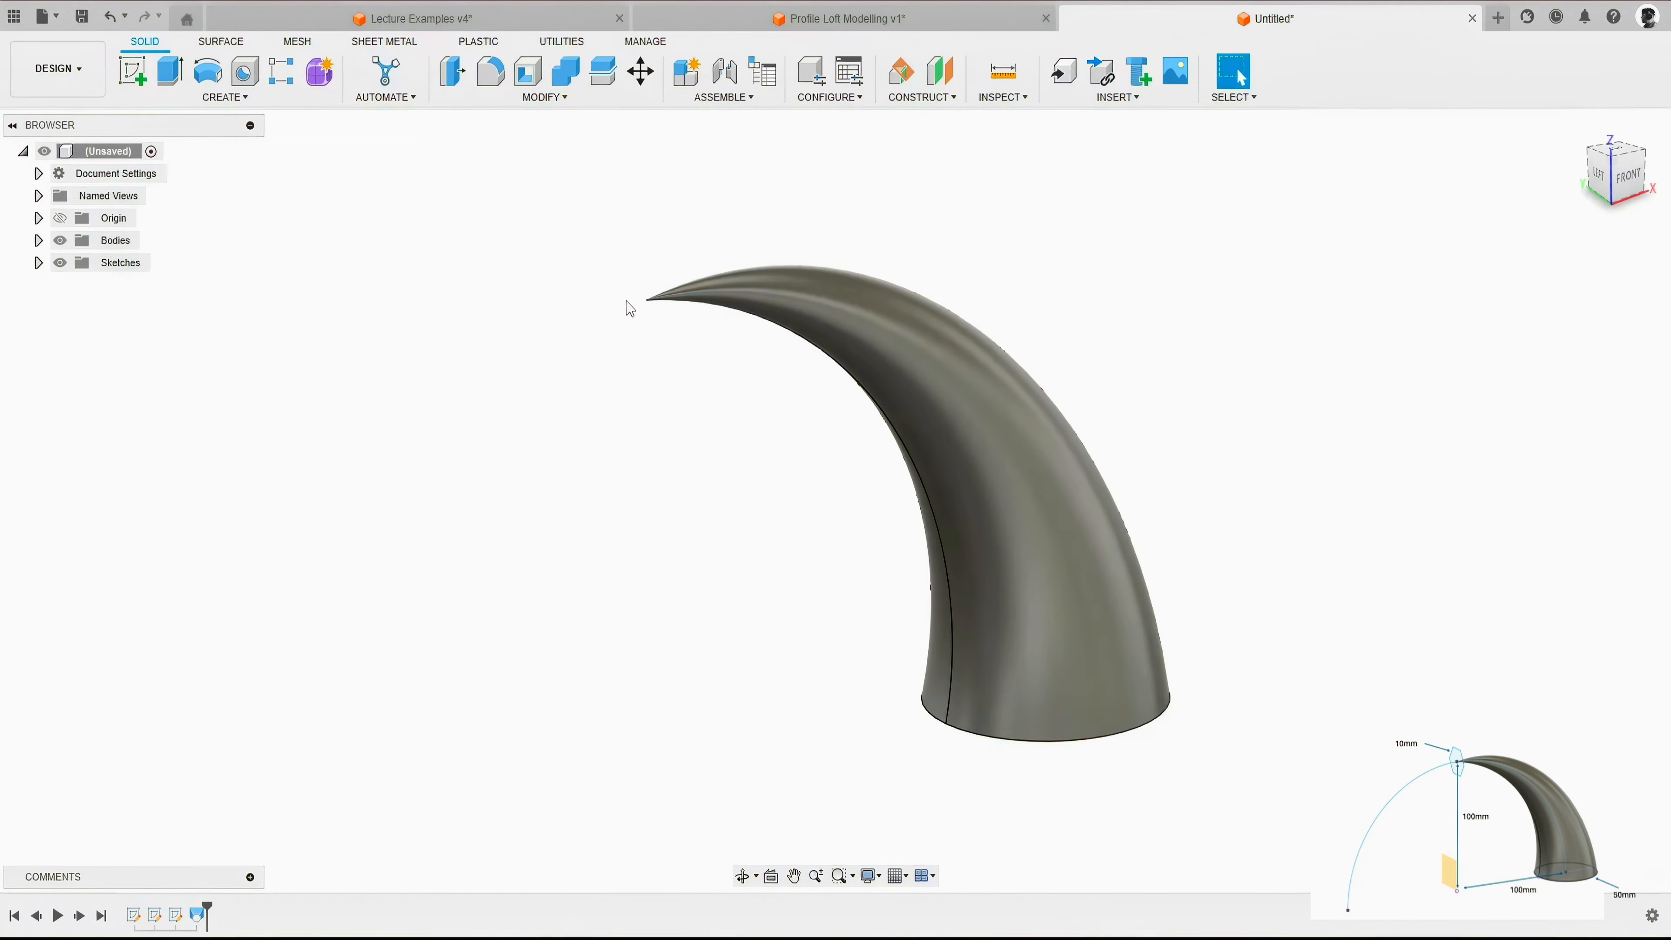
Examine the pointed horn from several angles and review the loft's profiles and centreline settings.
scroll(630, 301, "up", 4)
scroll(645, 309, "down", 5)
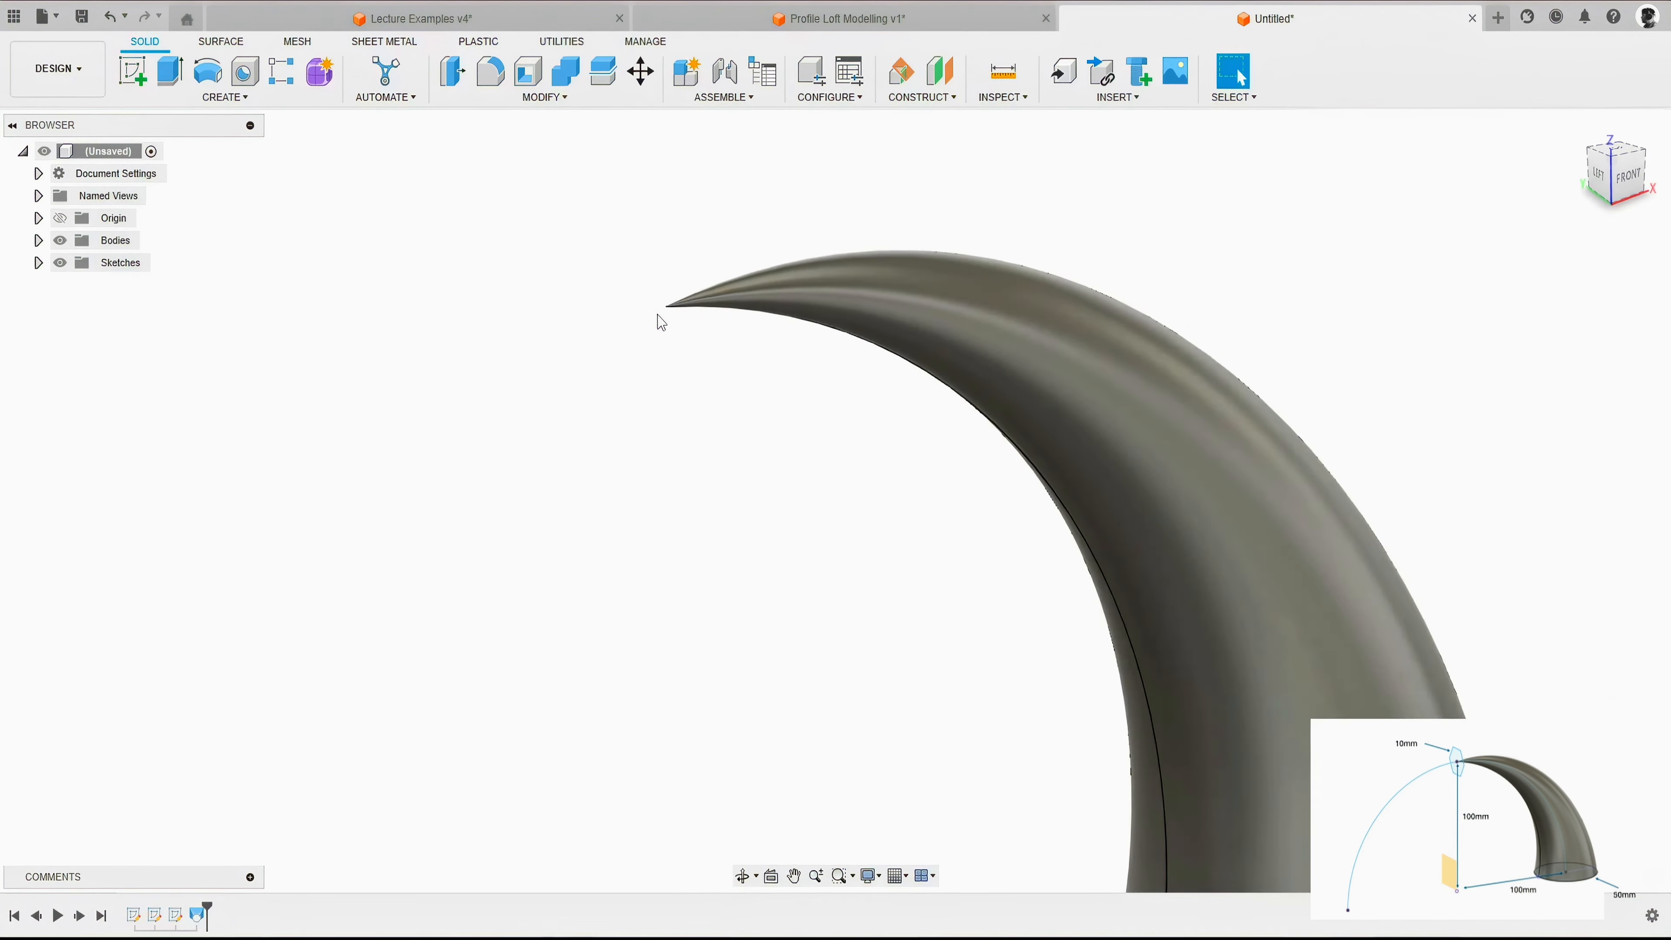
middle_click_drag(689, 381, 671, 340, "shift")
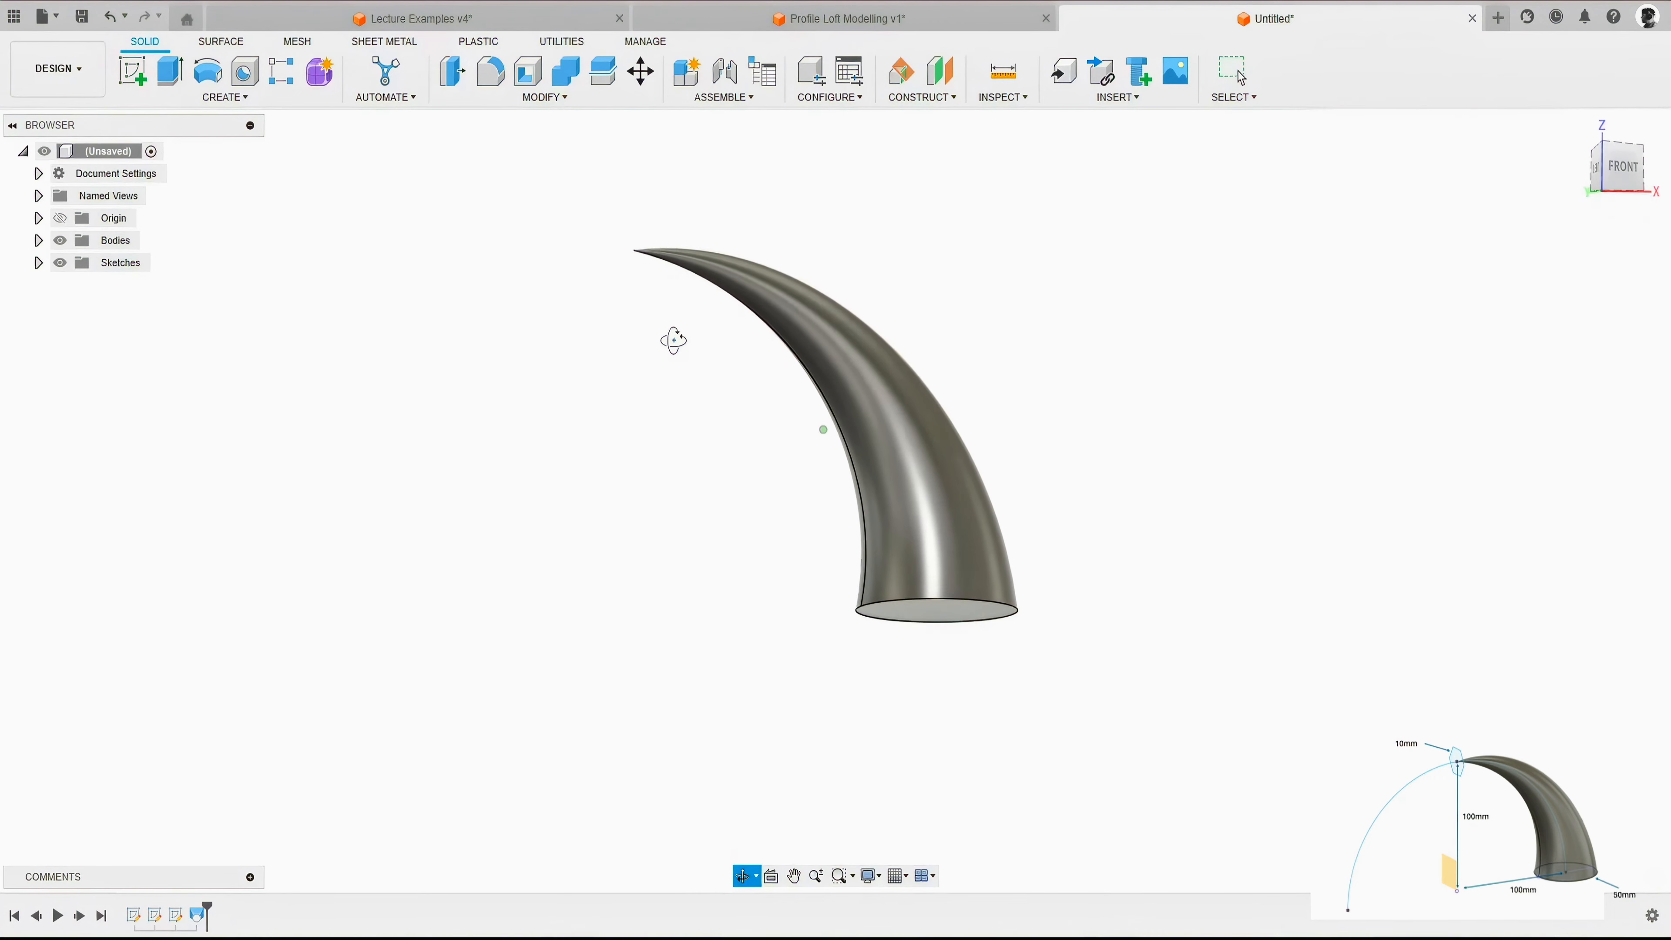
middle_click_drag(702, 448, 678, 512, "shift")
left_click(1578, 130)
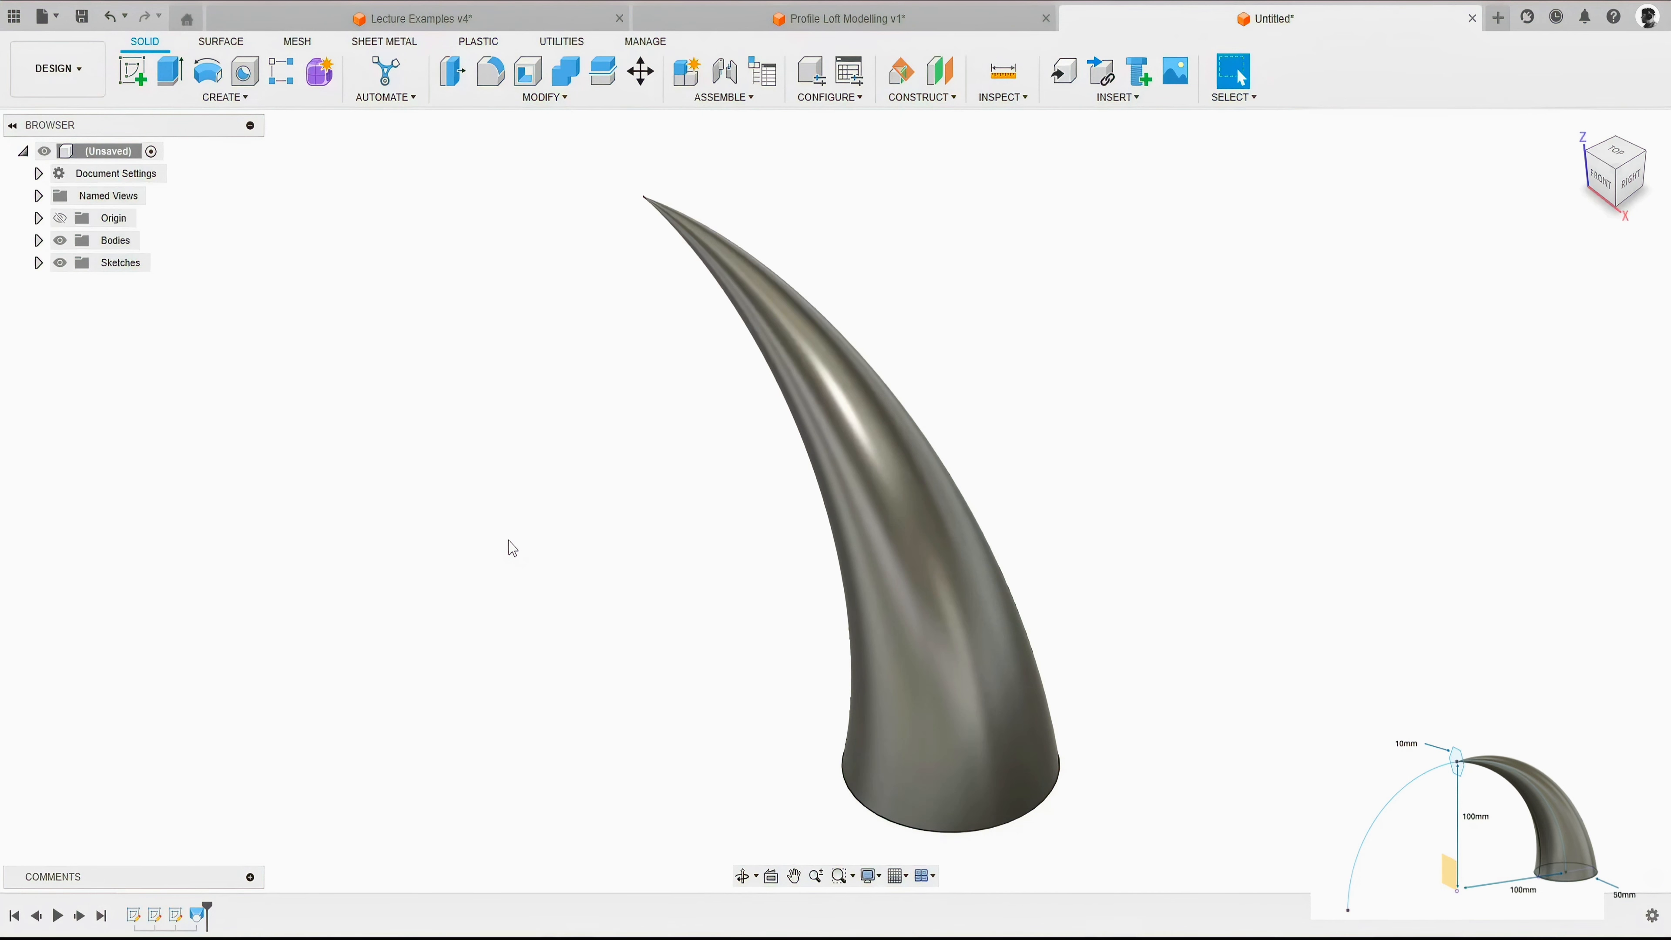
right_click(197, 915)
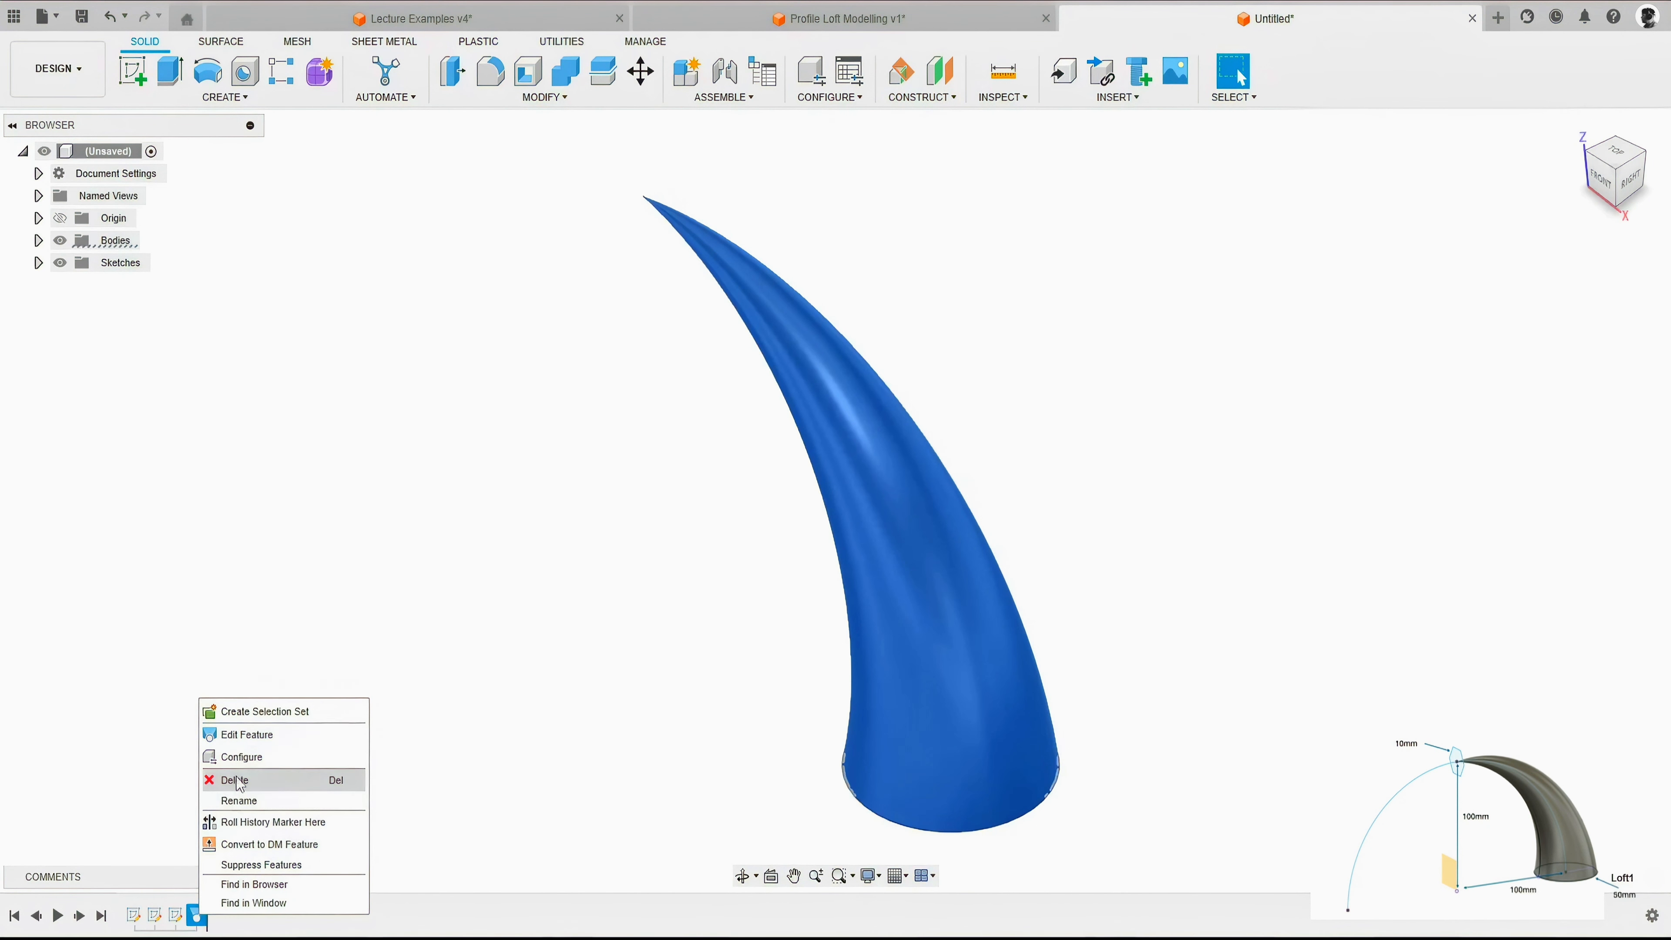
left_click(243, 731)
left_click_drag(1194, 179, 1312, 134)
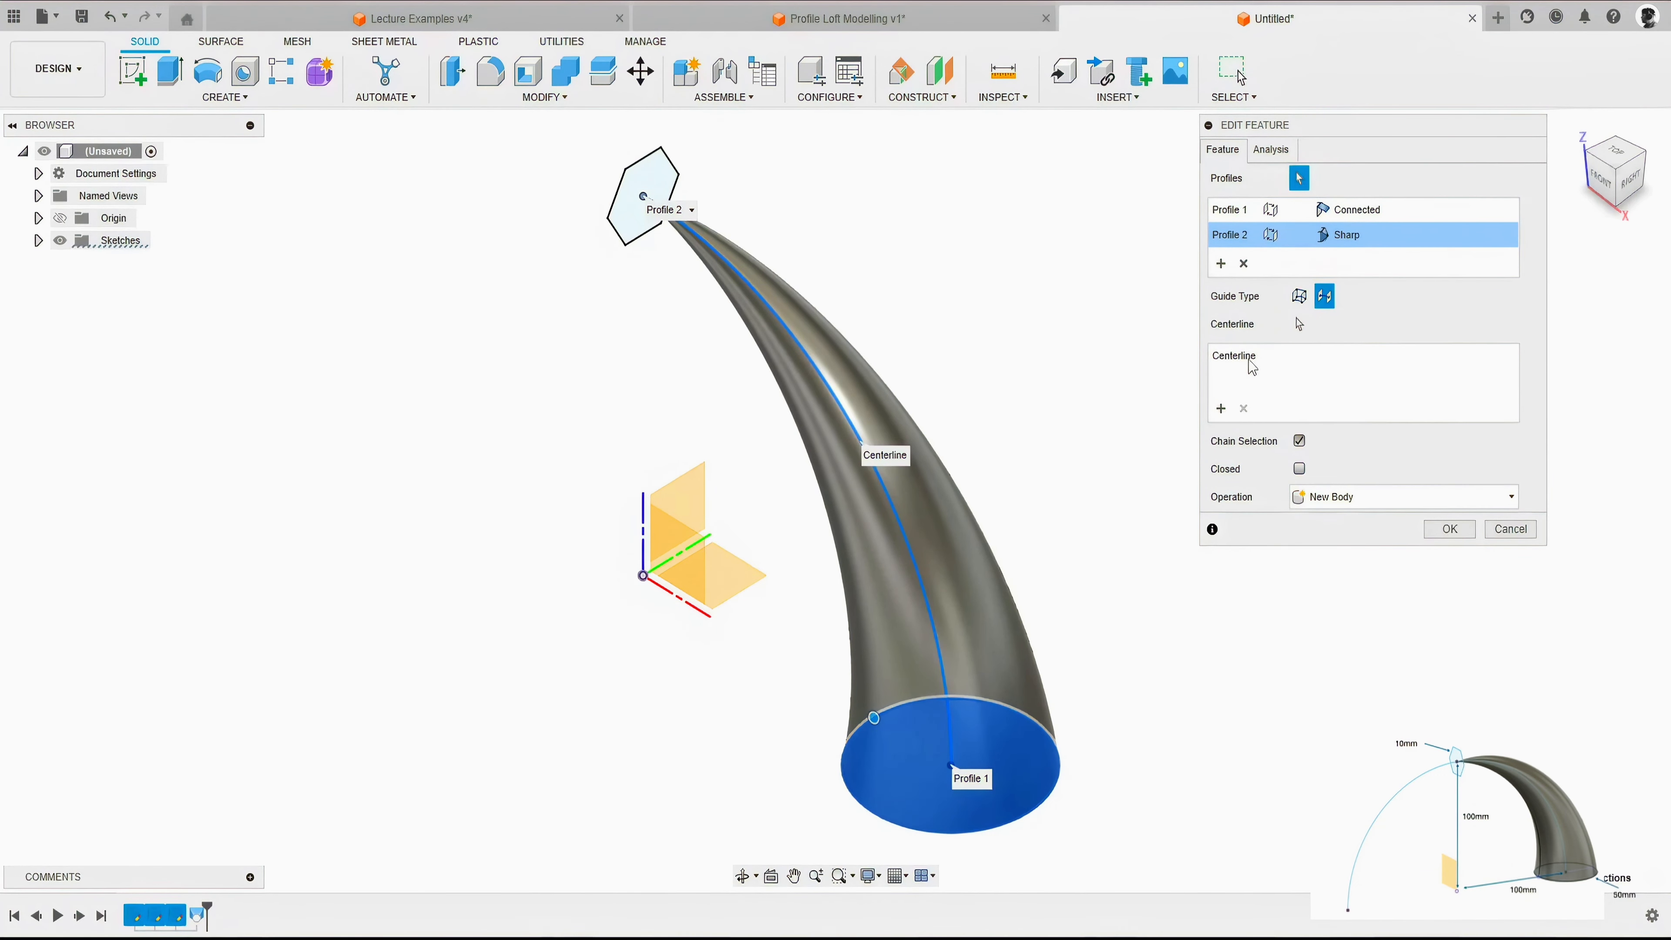
left_click(1441, 530)
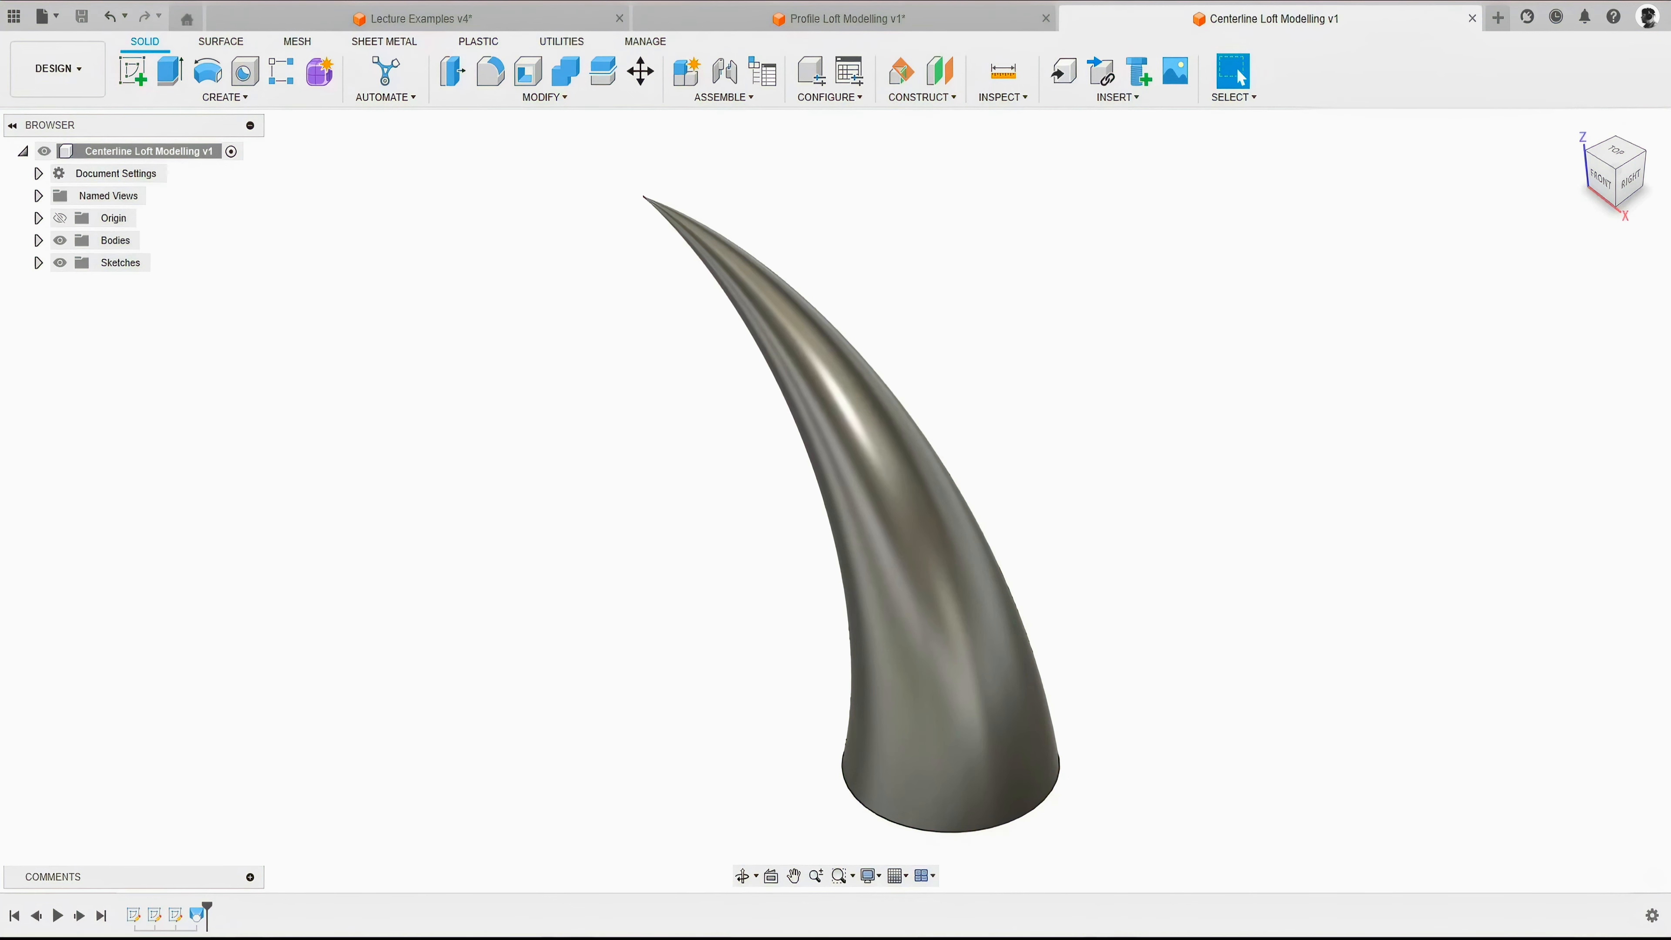
Create a new design and draw an 80 by 60 mm rectangle in a sketch on the horizontal XY plane.
left_click(1498, 18)
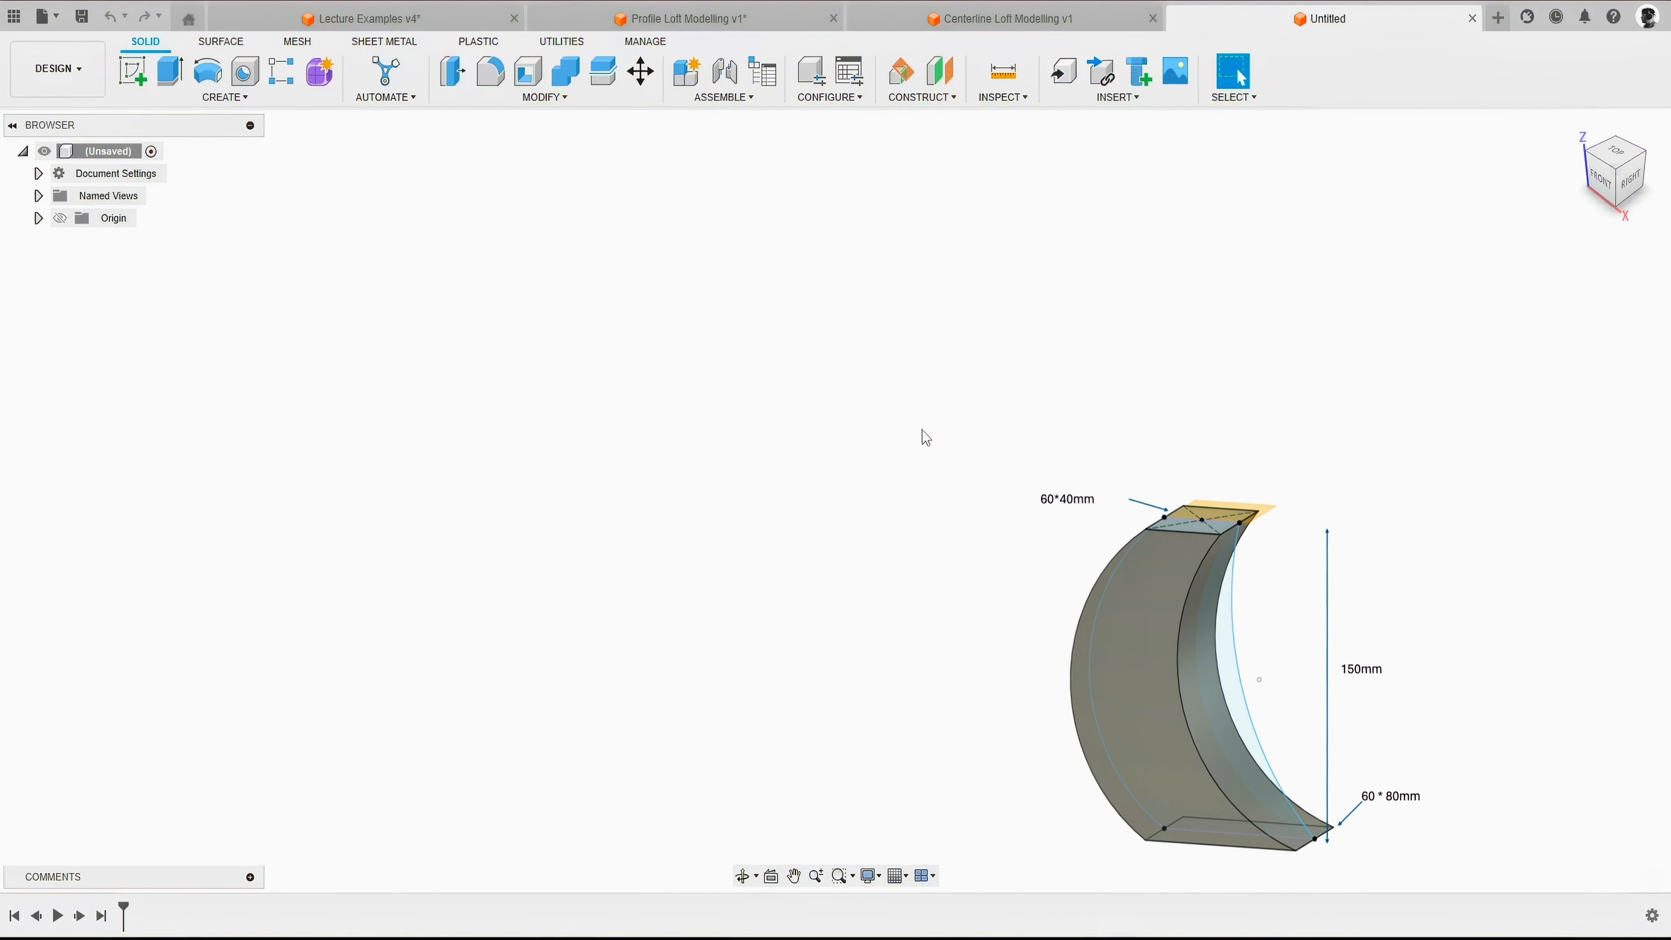
key("c")
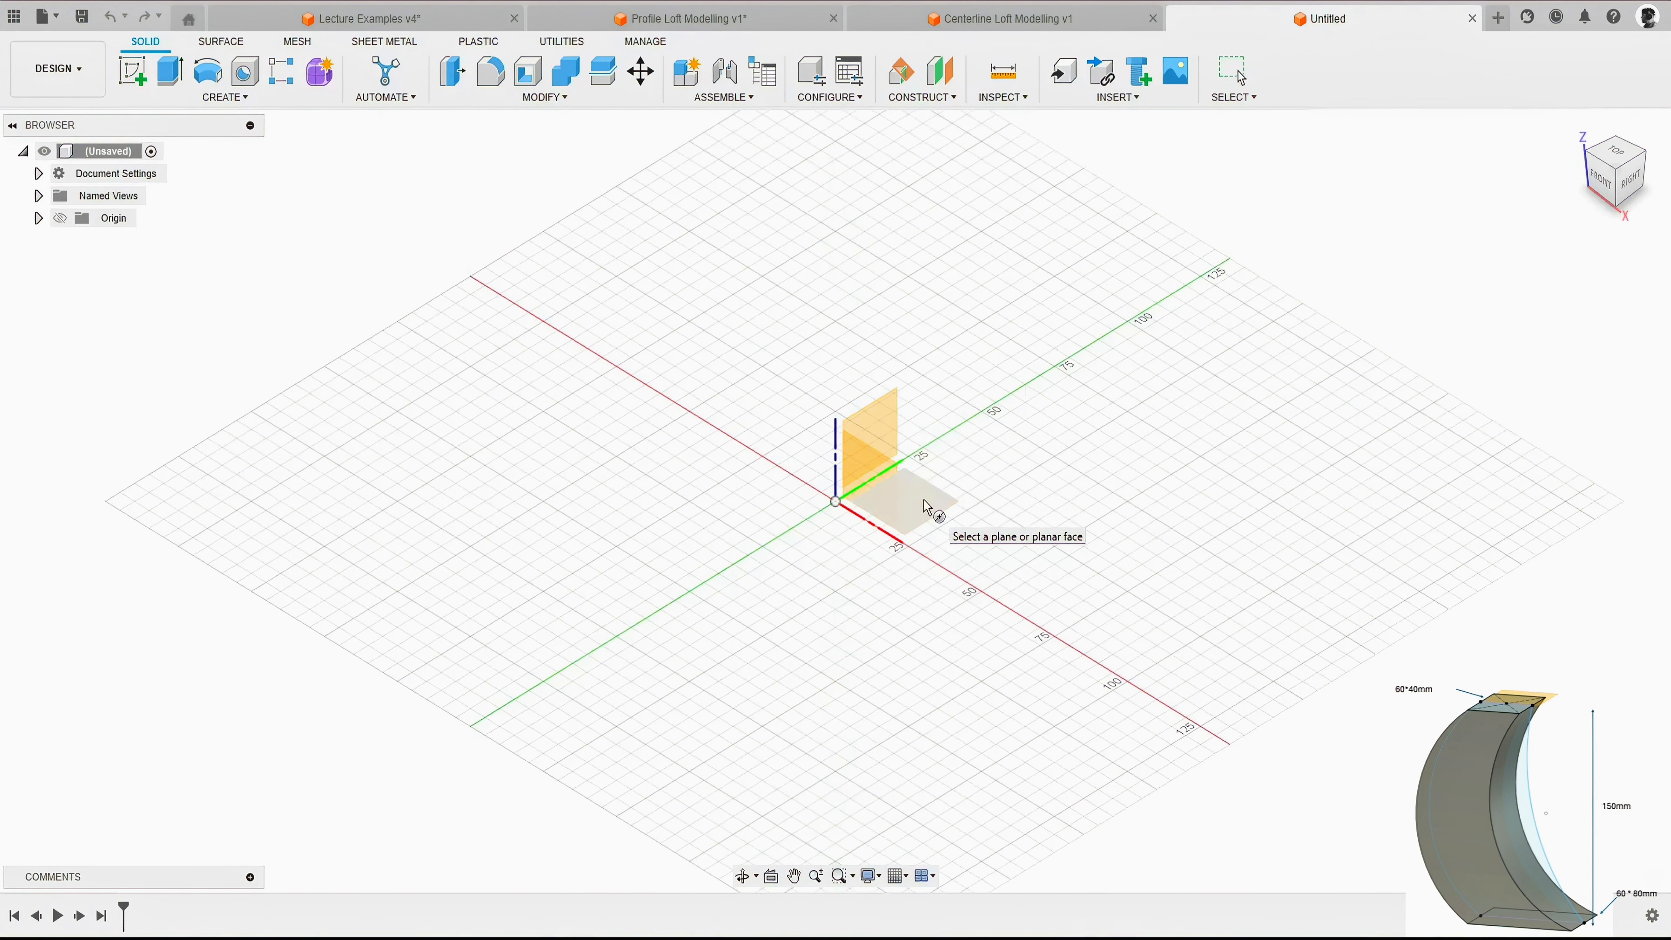
left_click(927, 507)
key("r")
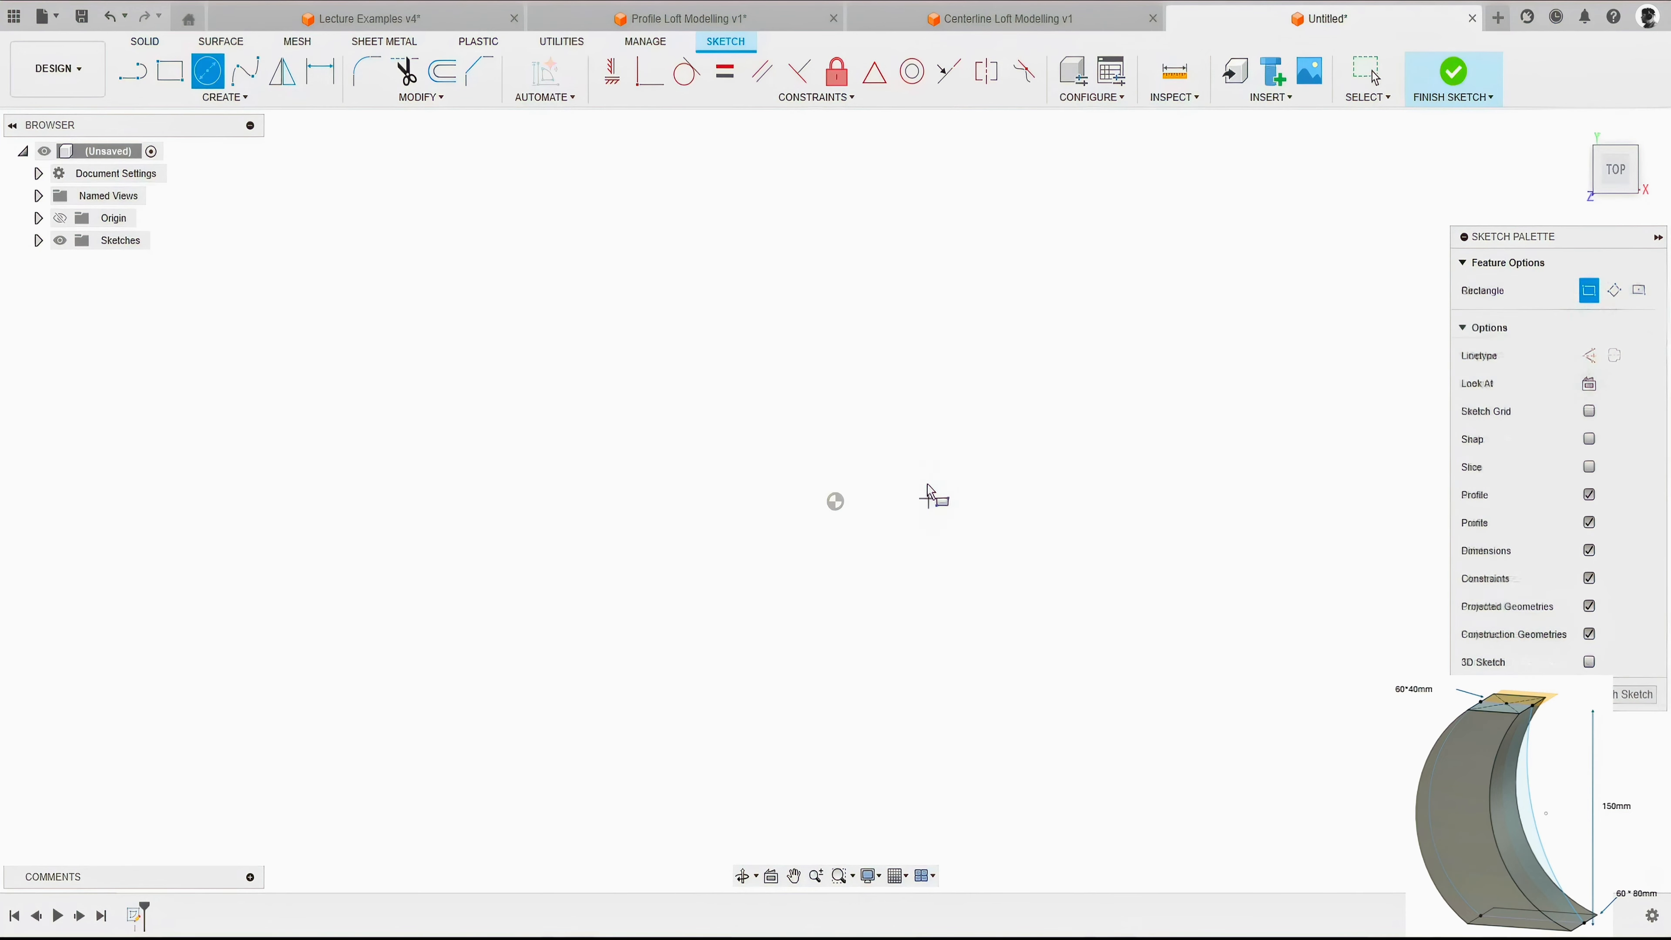
left_click(898, 415)
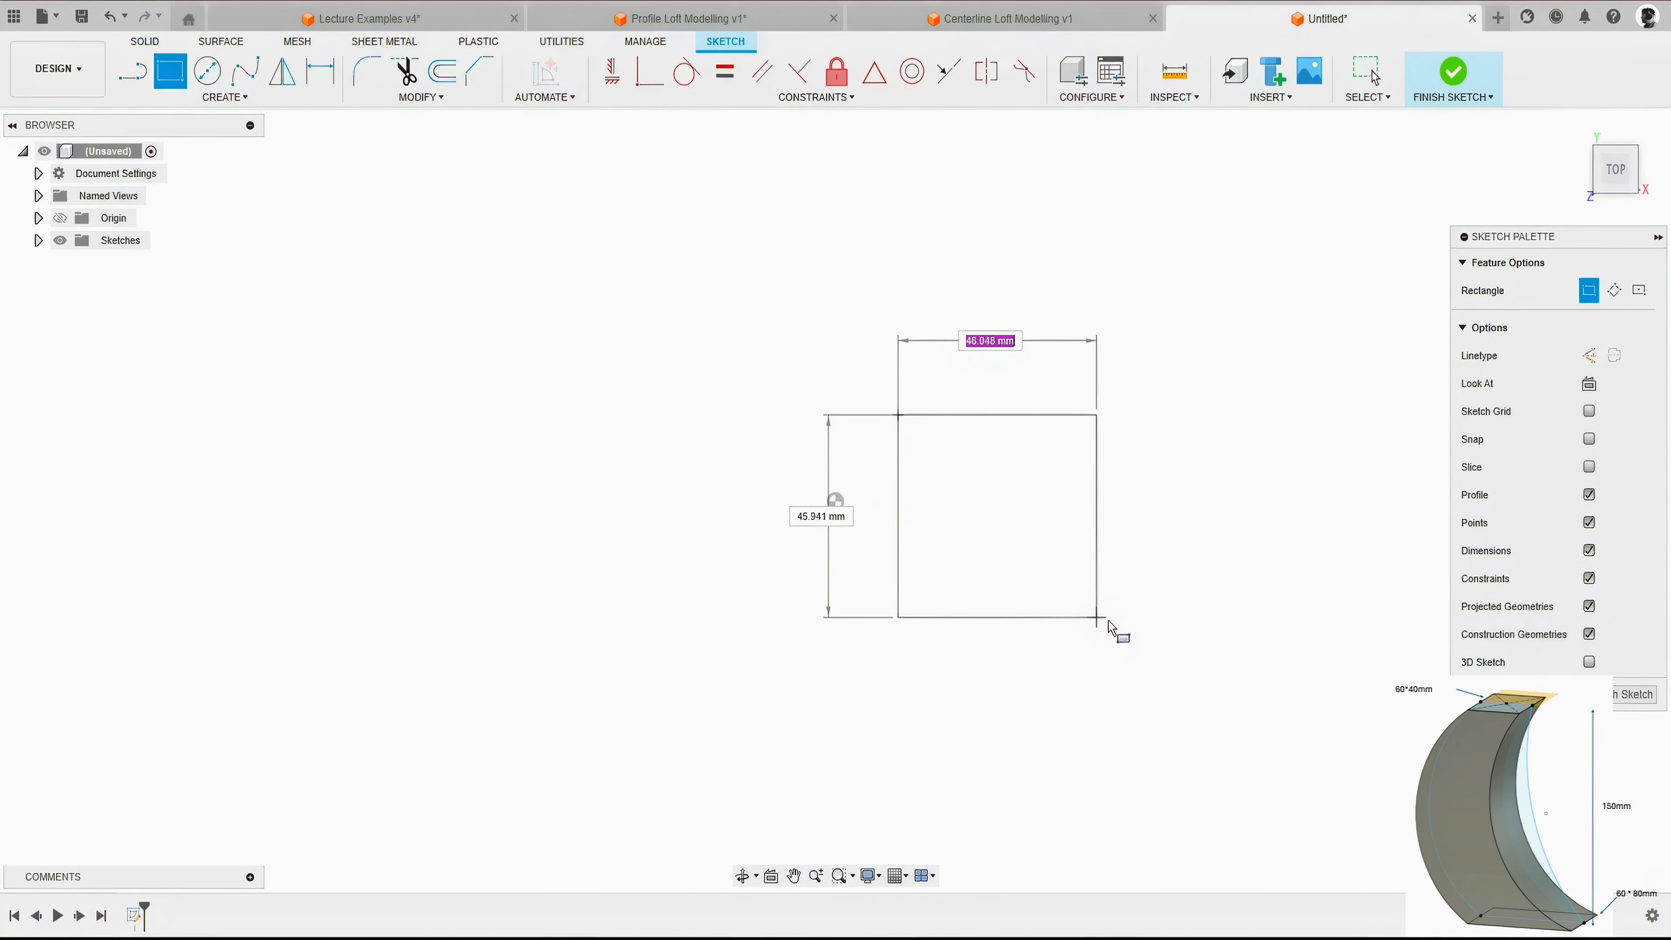
type("80")
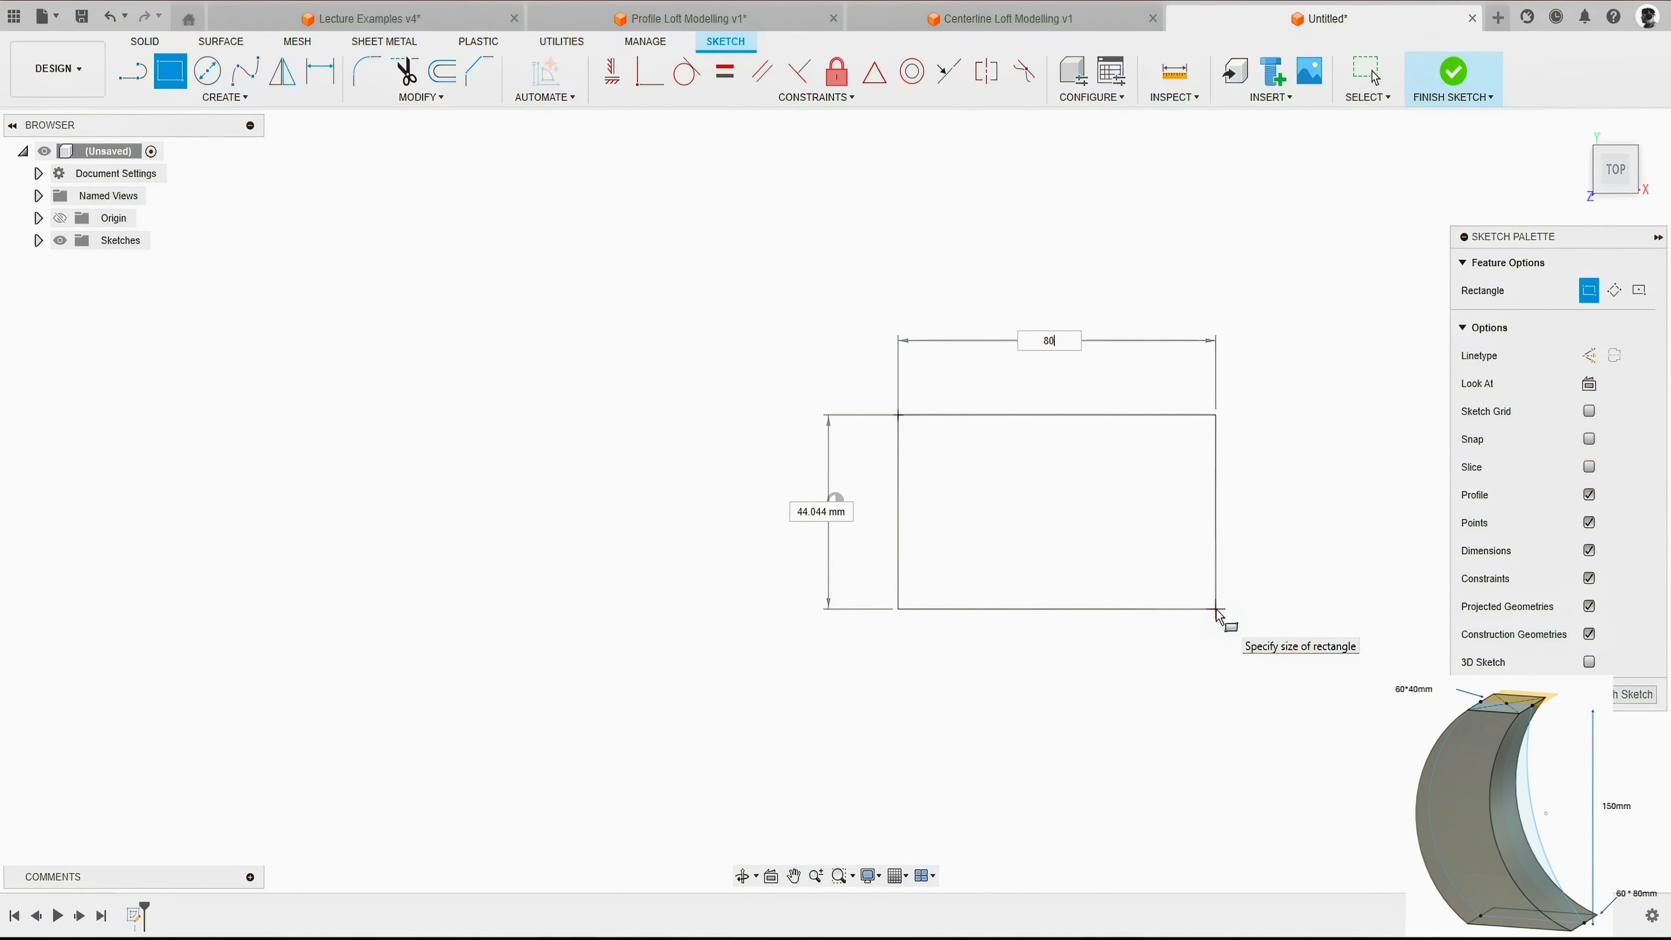
key("Tab")
type("60")
key("Return")
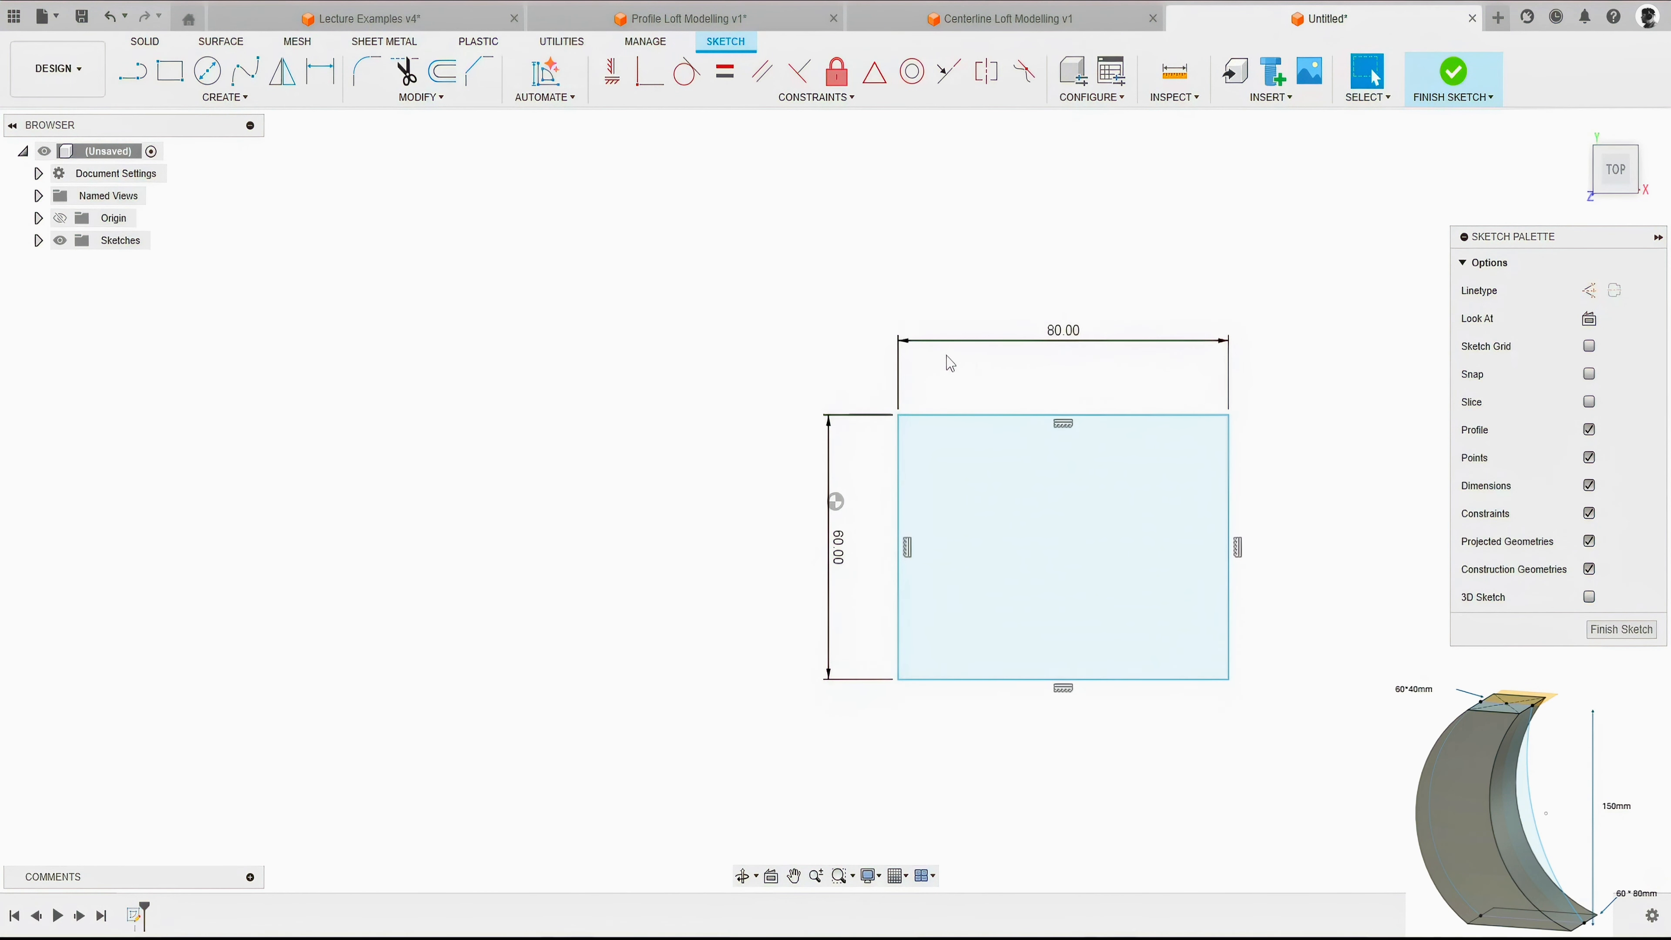
Constrain the midpoint of the rectangle's 60 mm edge nearest the origin to the origin and finish the sketch.
left_click(624, 83)
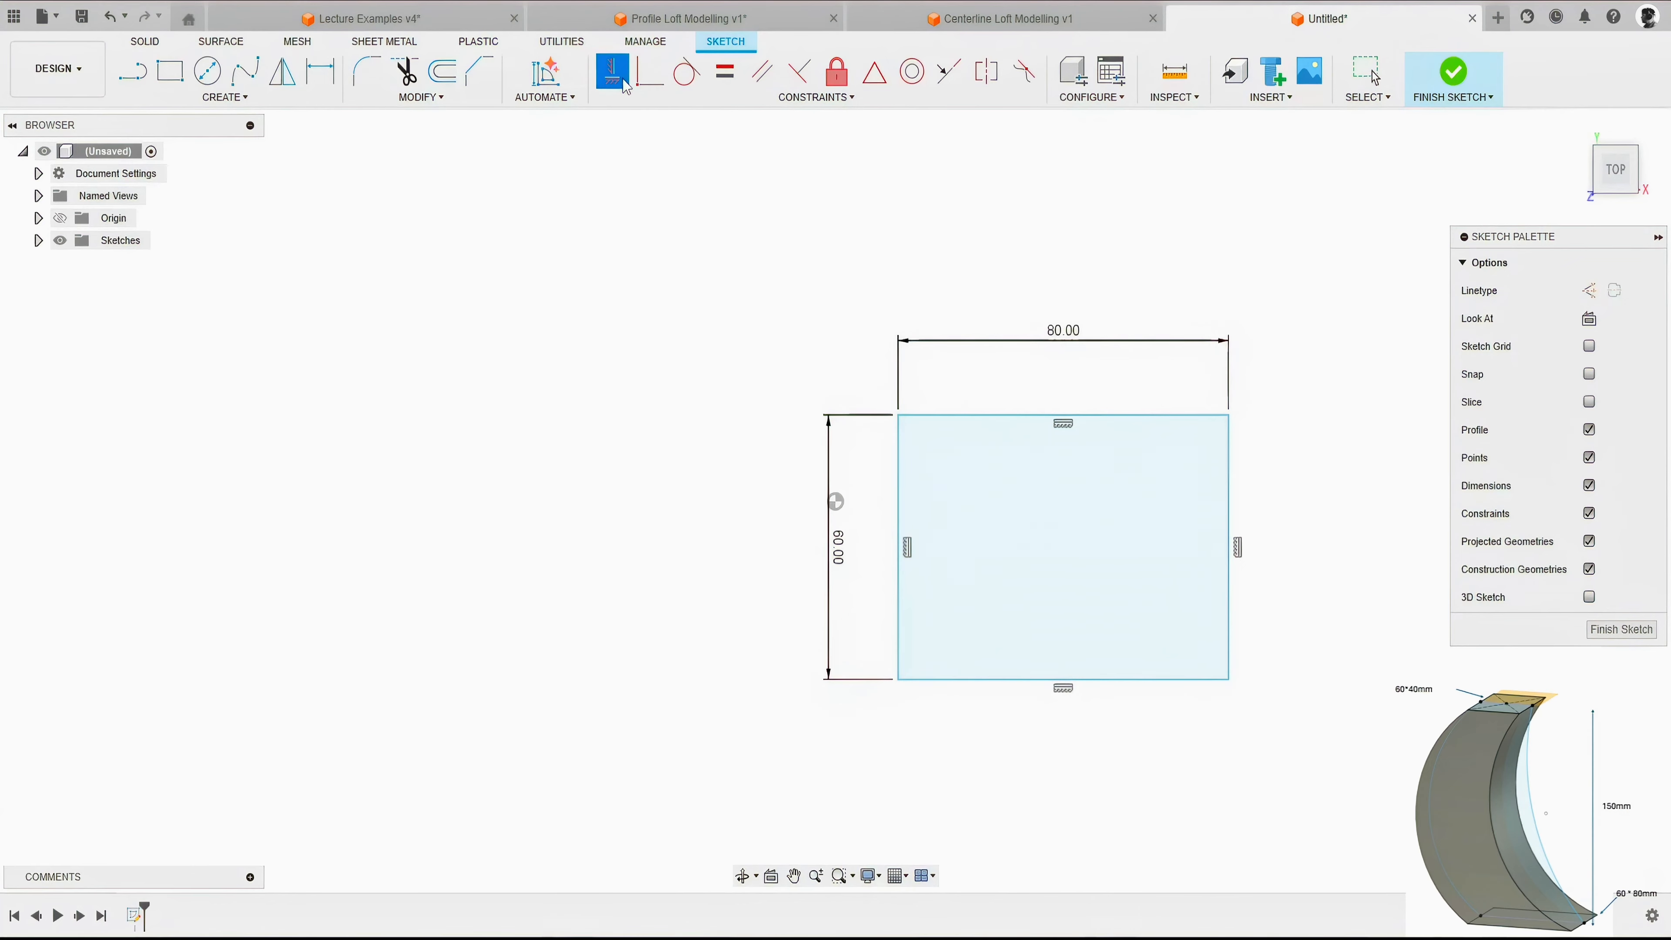
left_click(650, 73)
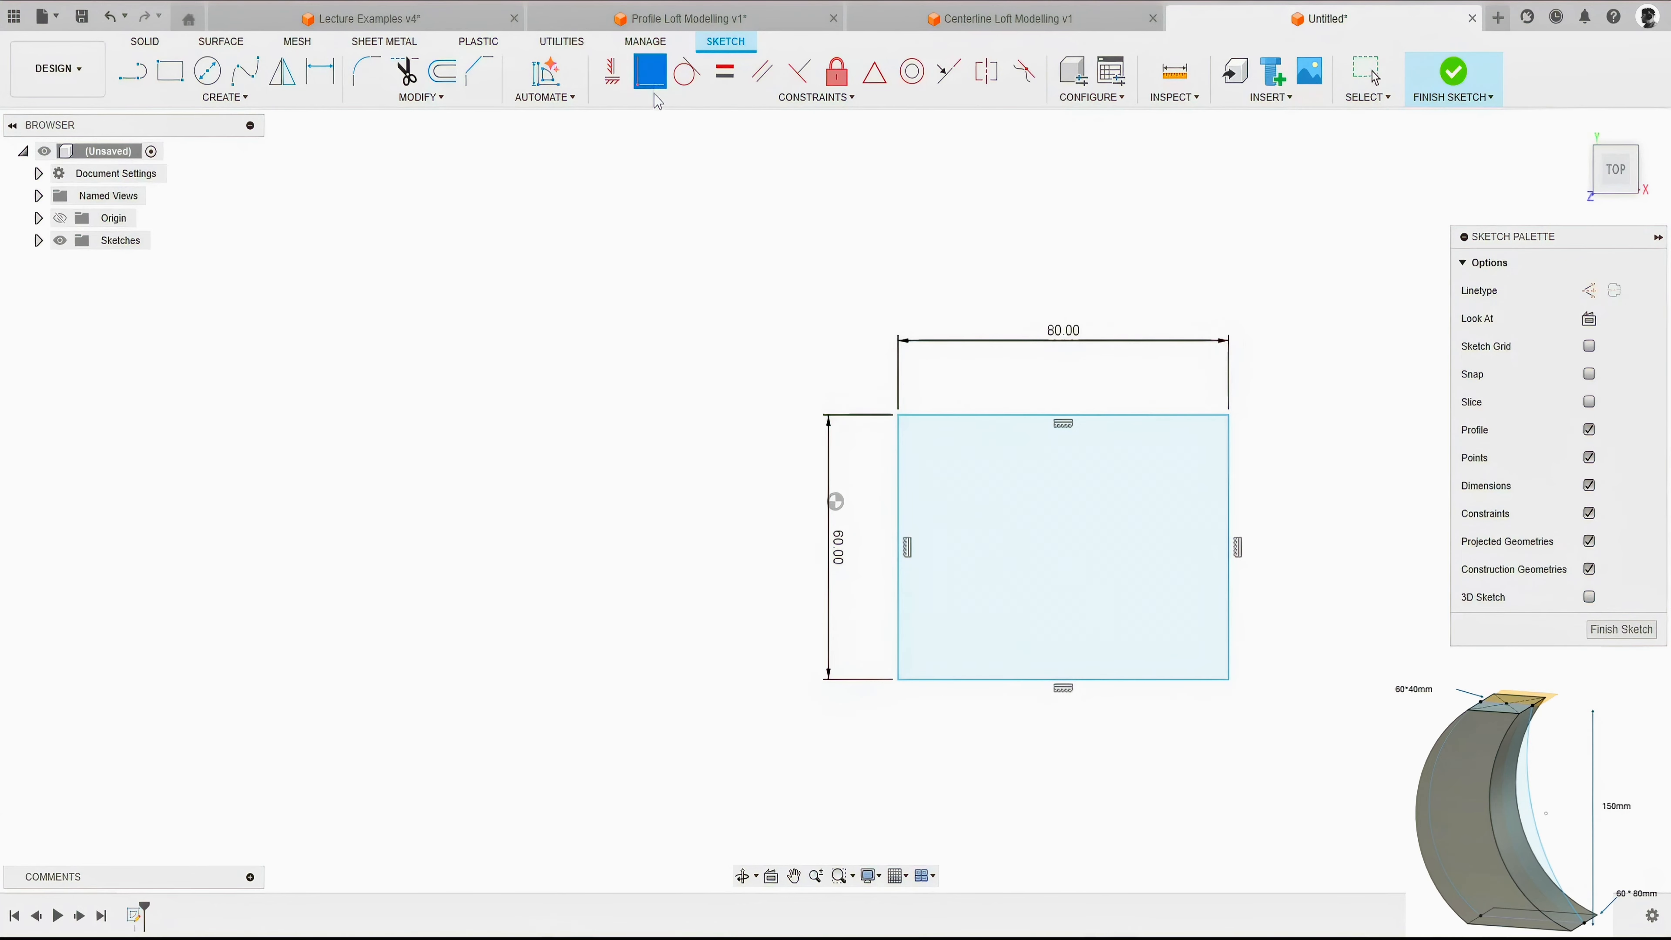
left_click(837, 502)
left_click(898, 547)
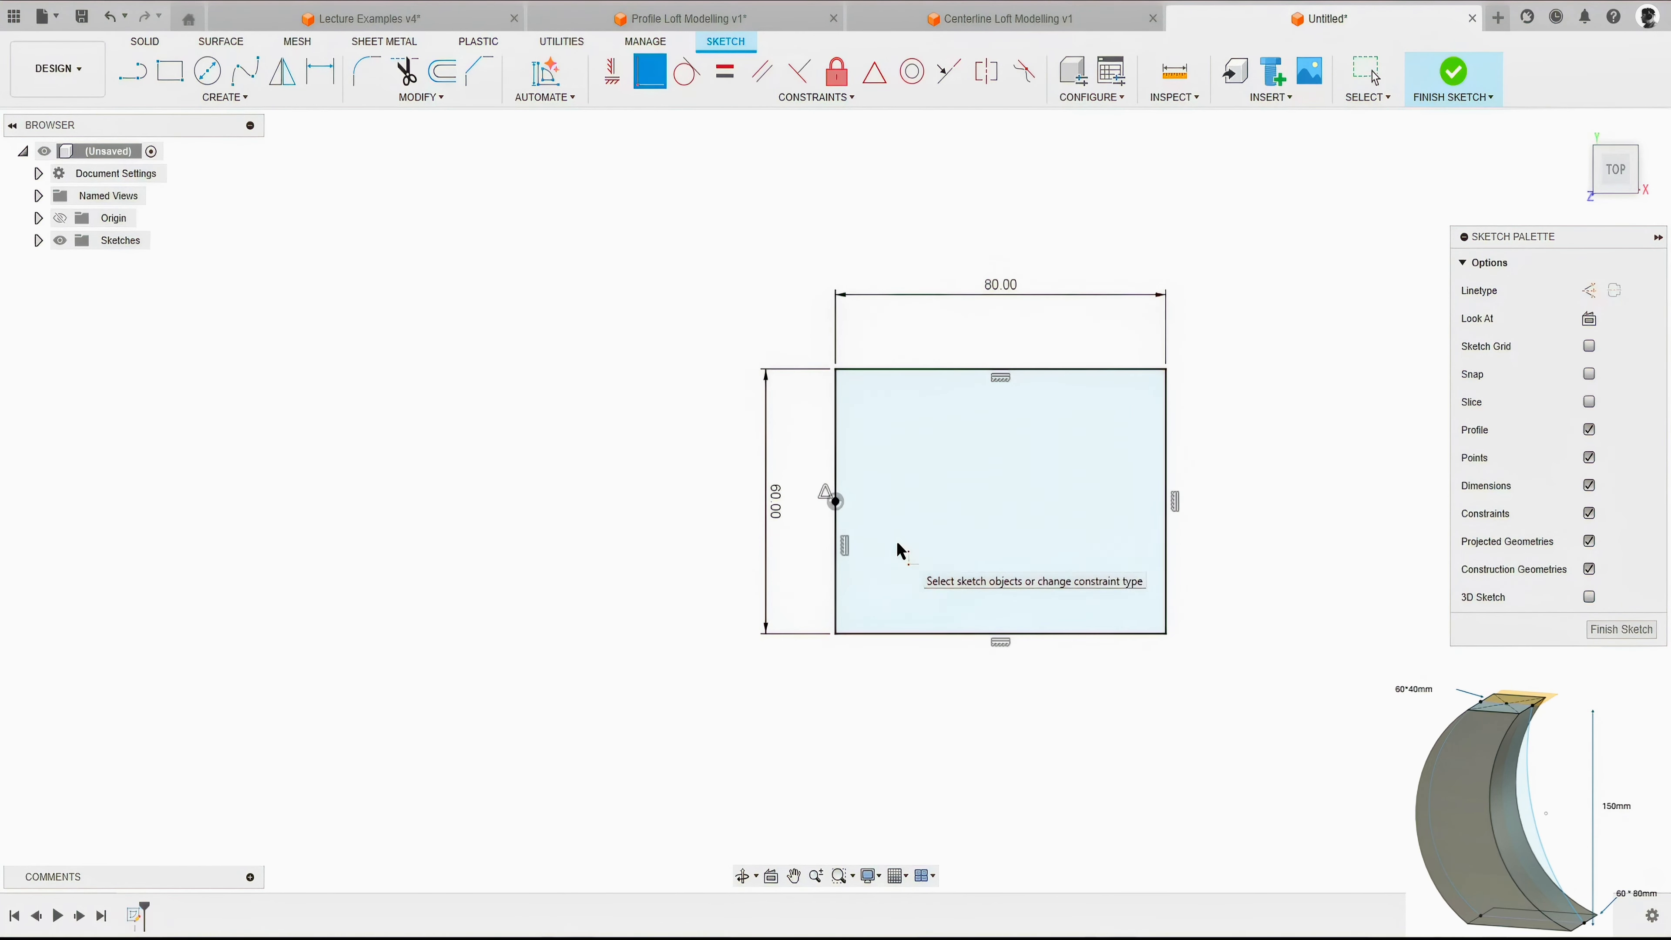
key("Escape")
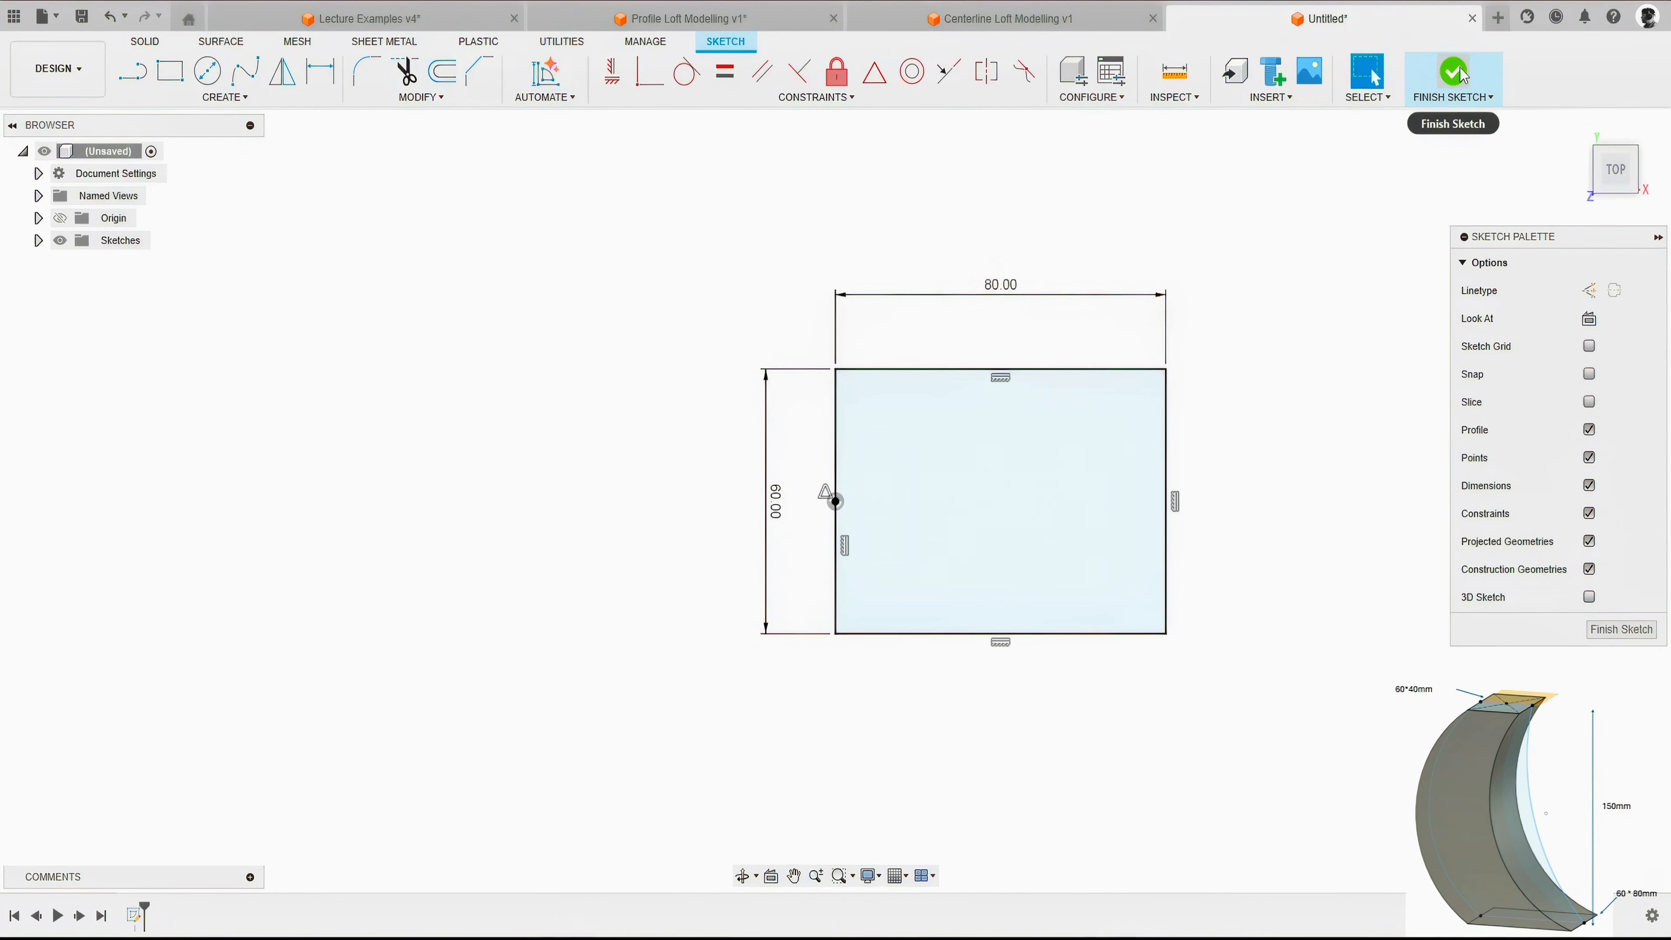
left_click(1455, 73)
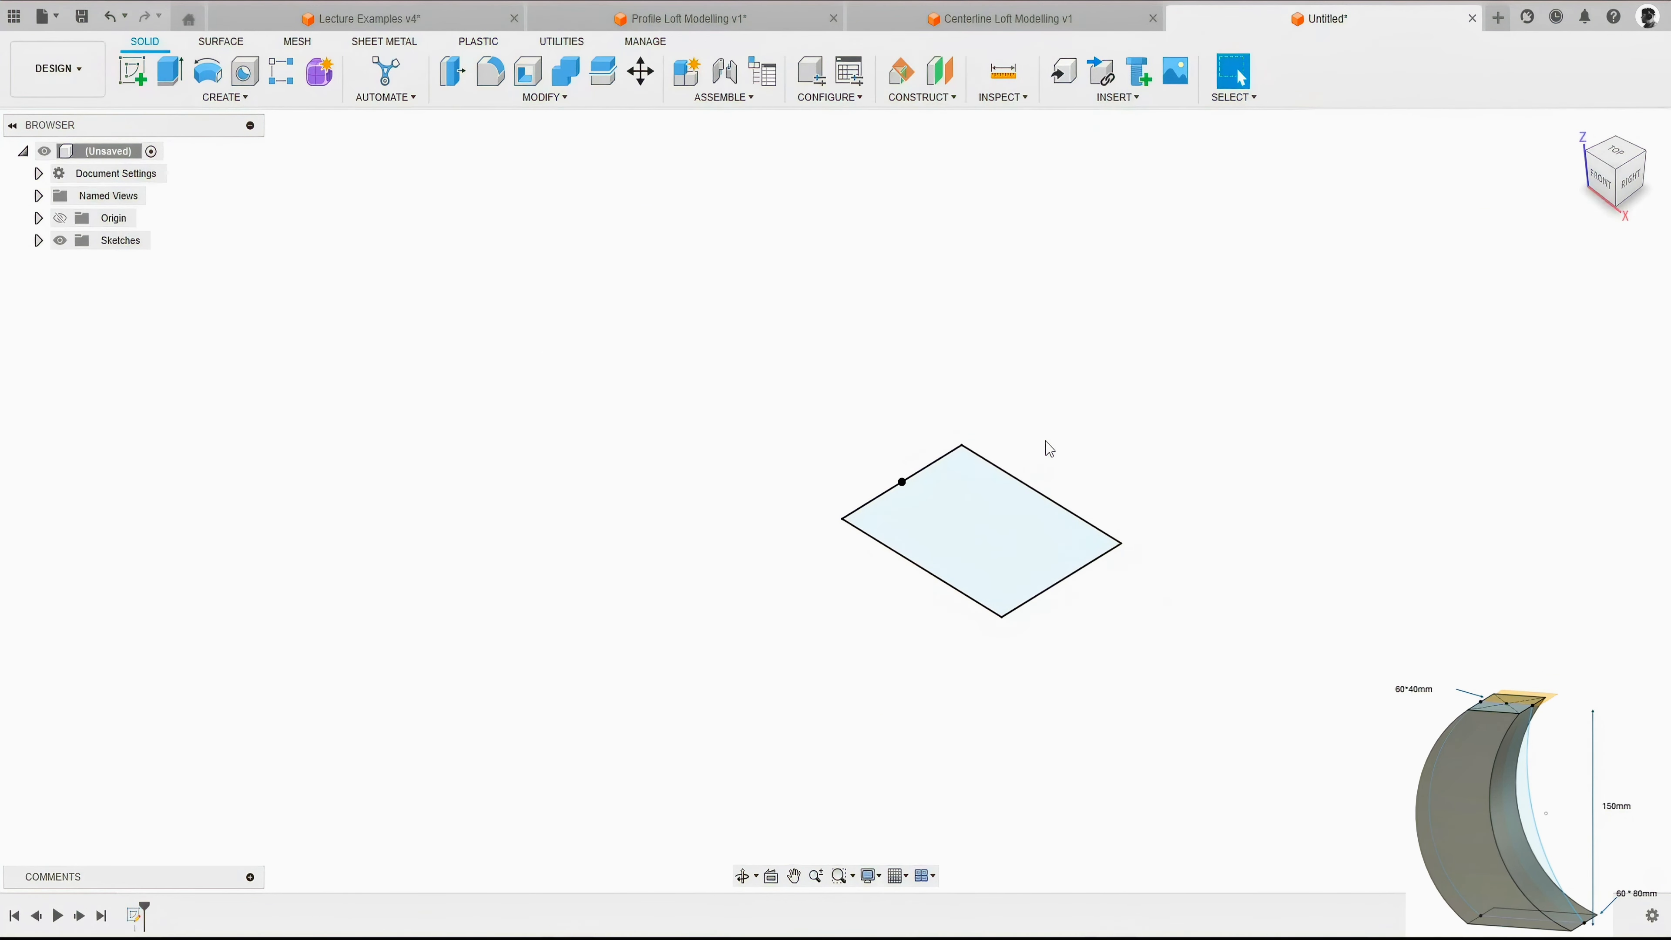
Create a construction plane offset 150 mm above the horizontal XY plane.
scroll(1046, 440, "down", 2)
scroll(980, 471, "down", 1)
middle_click_drag(980, 471, 903, 563)
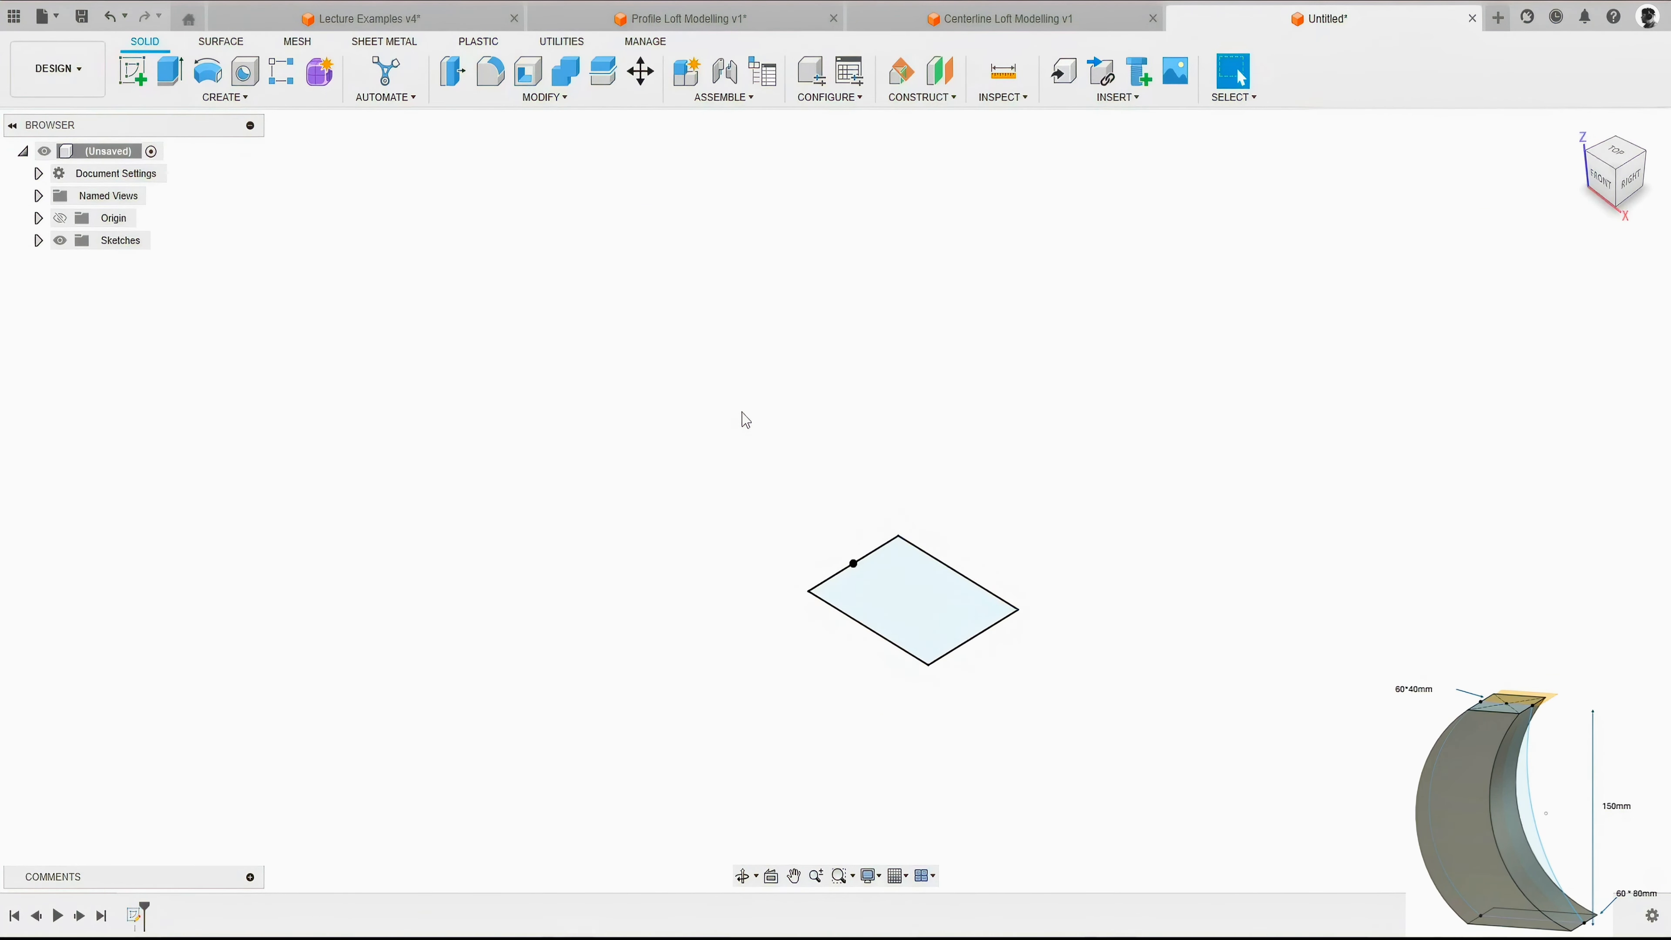
left_click(941, 99)
left_click(914, 116)
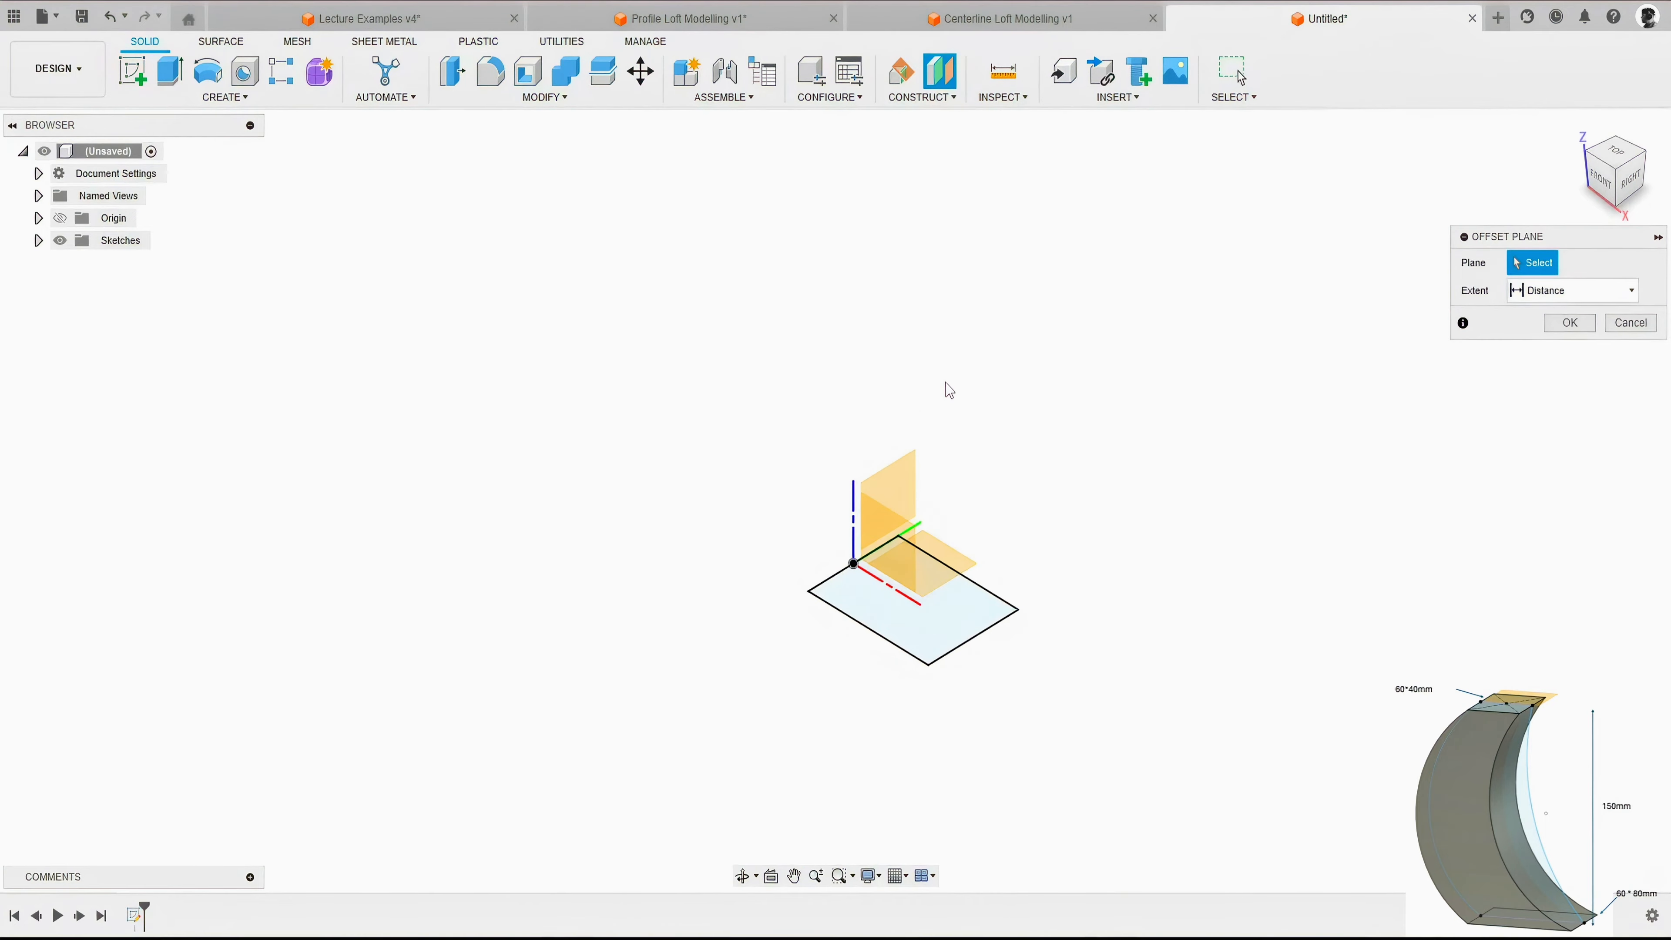
left_click(950, 561)
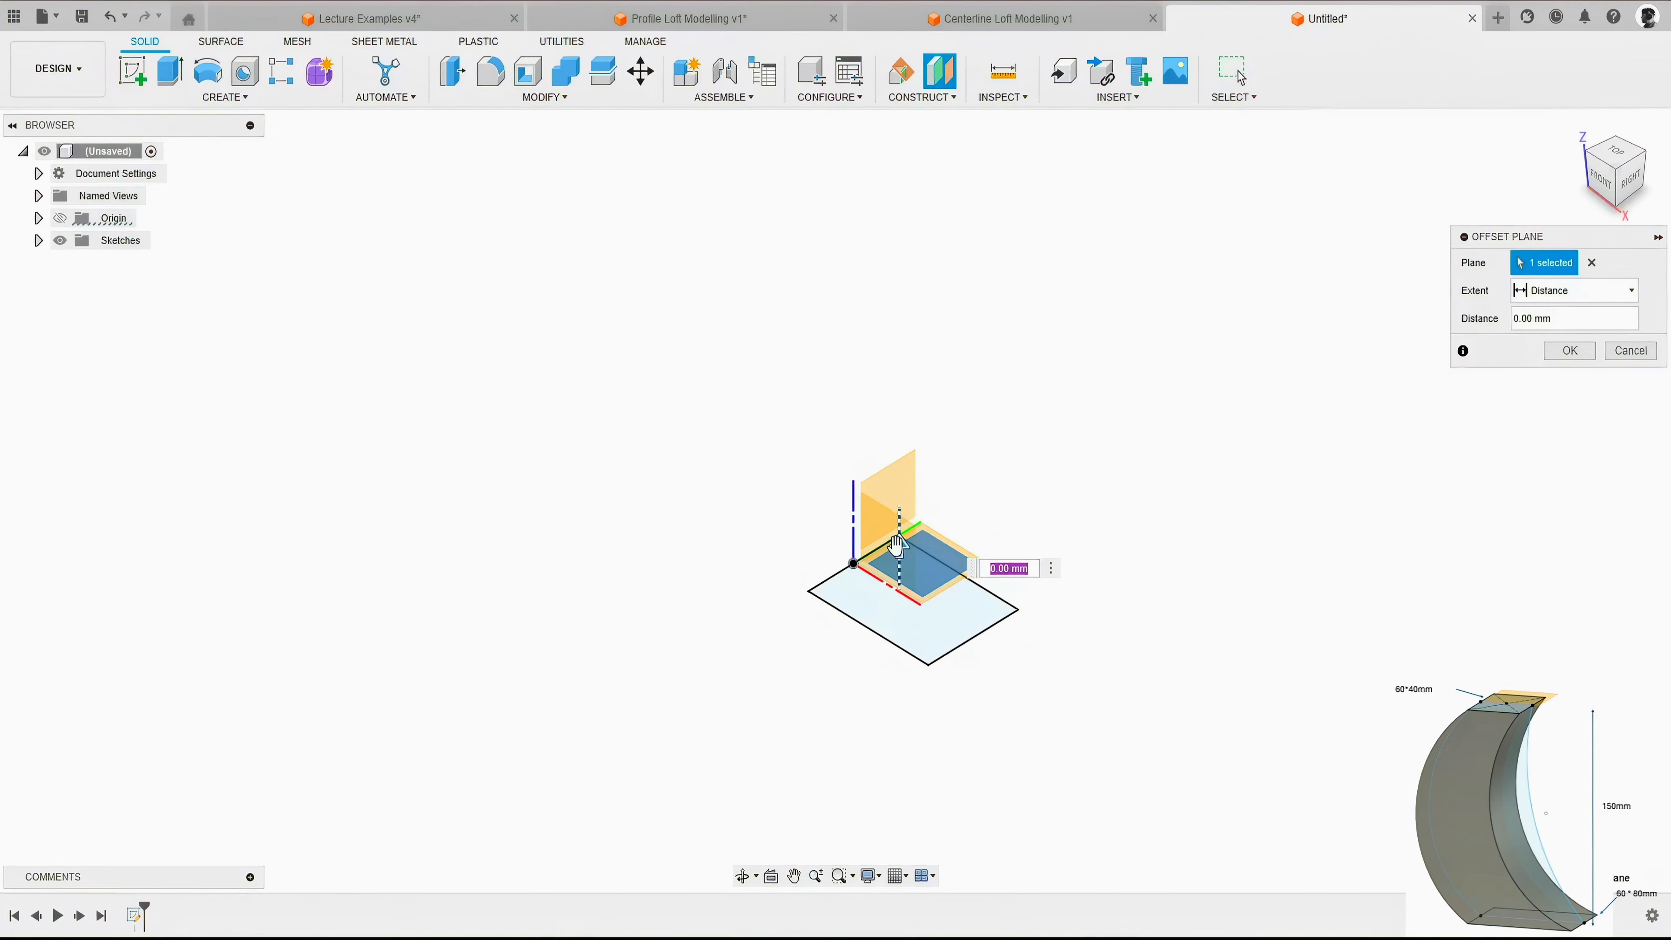
left_click_drag(896, 545, 900, 251)
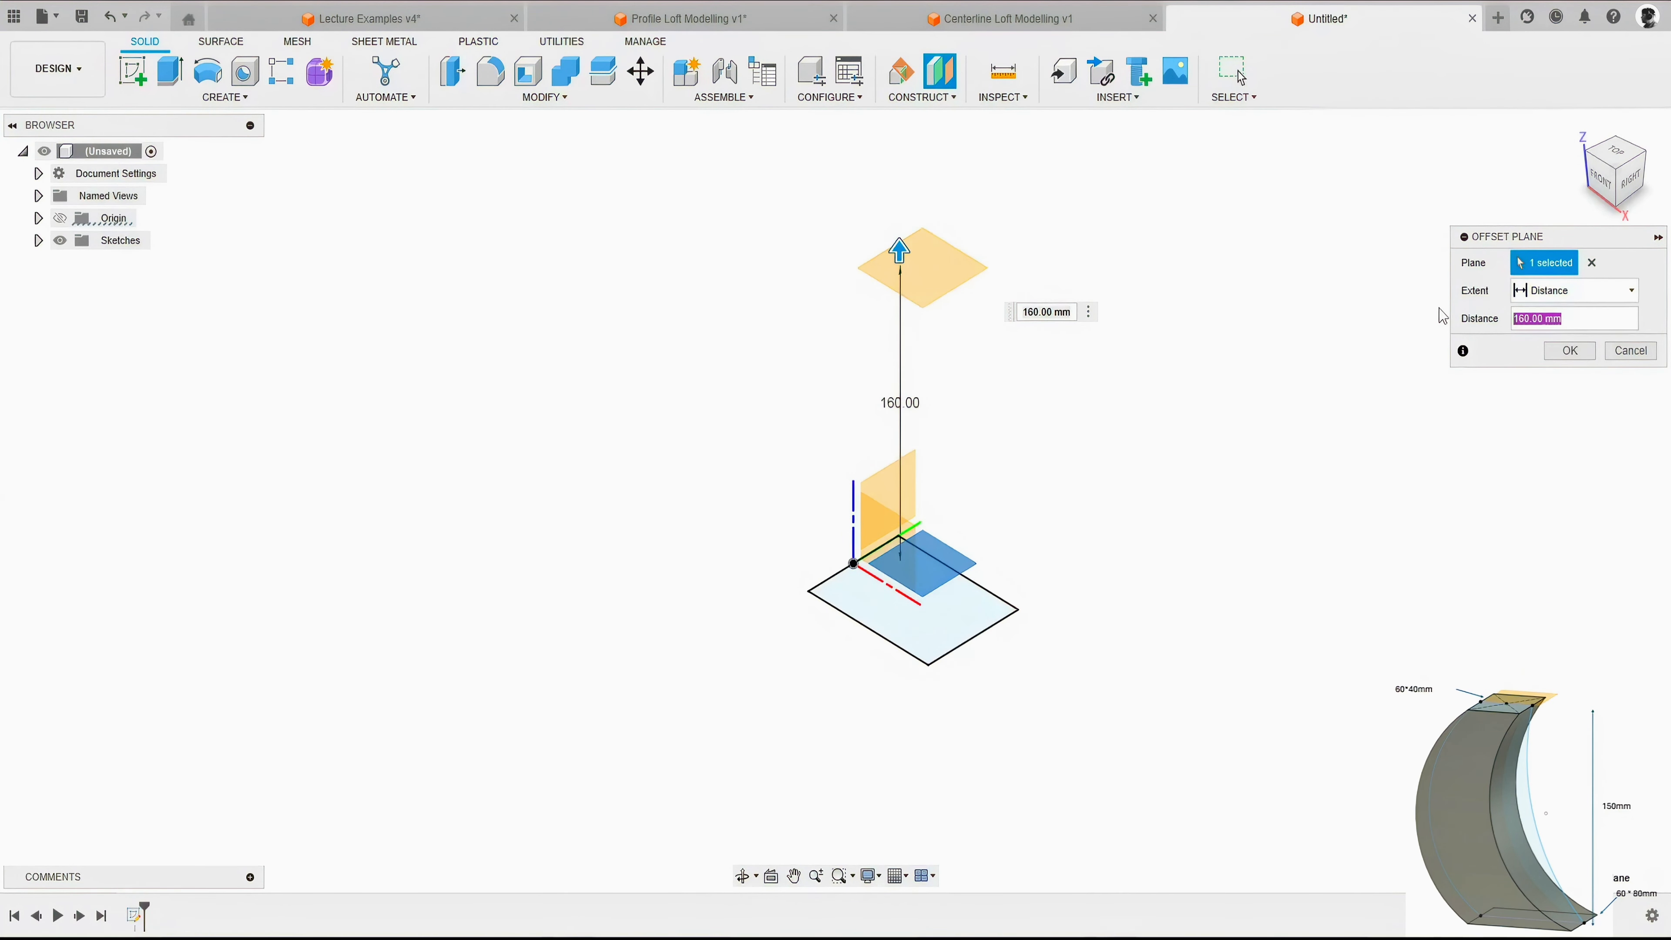
type("150")
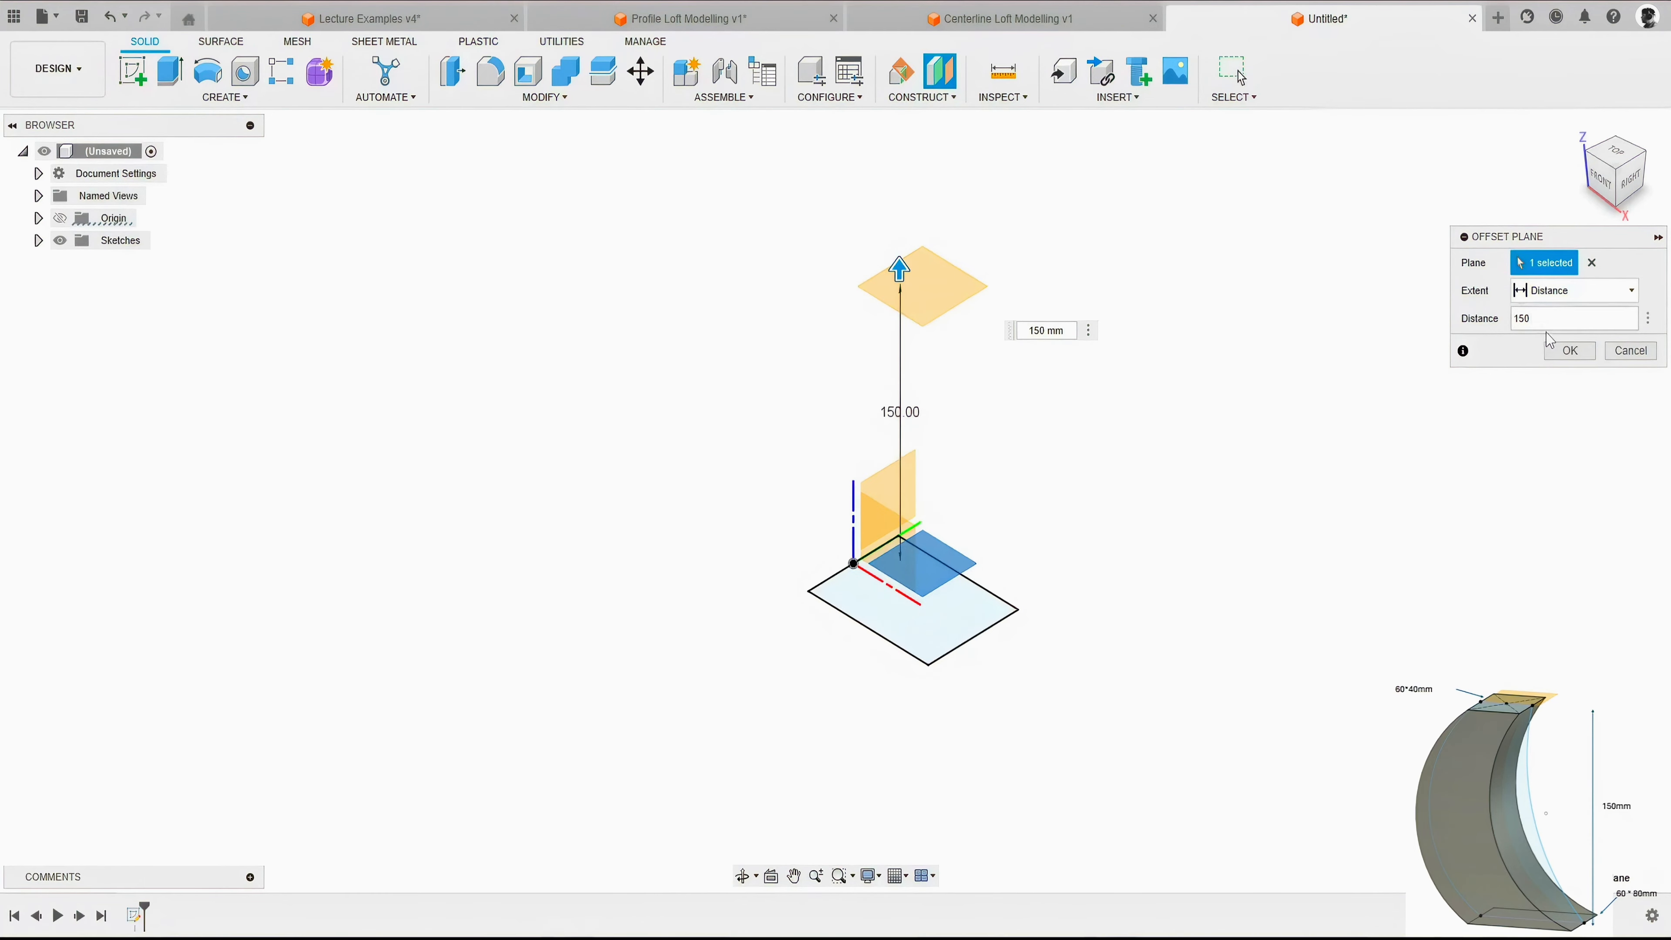
left_click(1570, 350)
Sketch on the 150 mm offset plane, projecting all four edges of the lower rectangle onto it, and finish the sketch.
key("r")
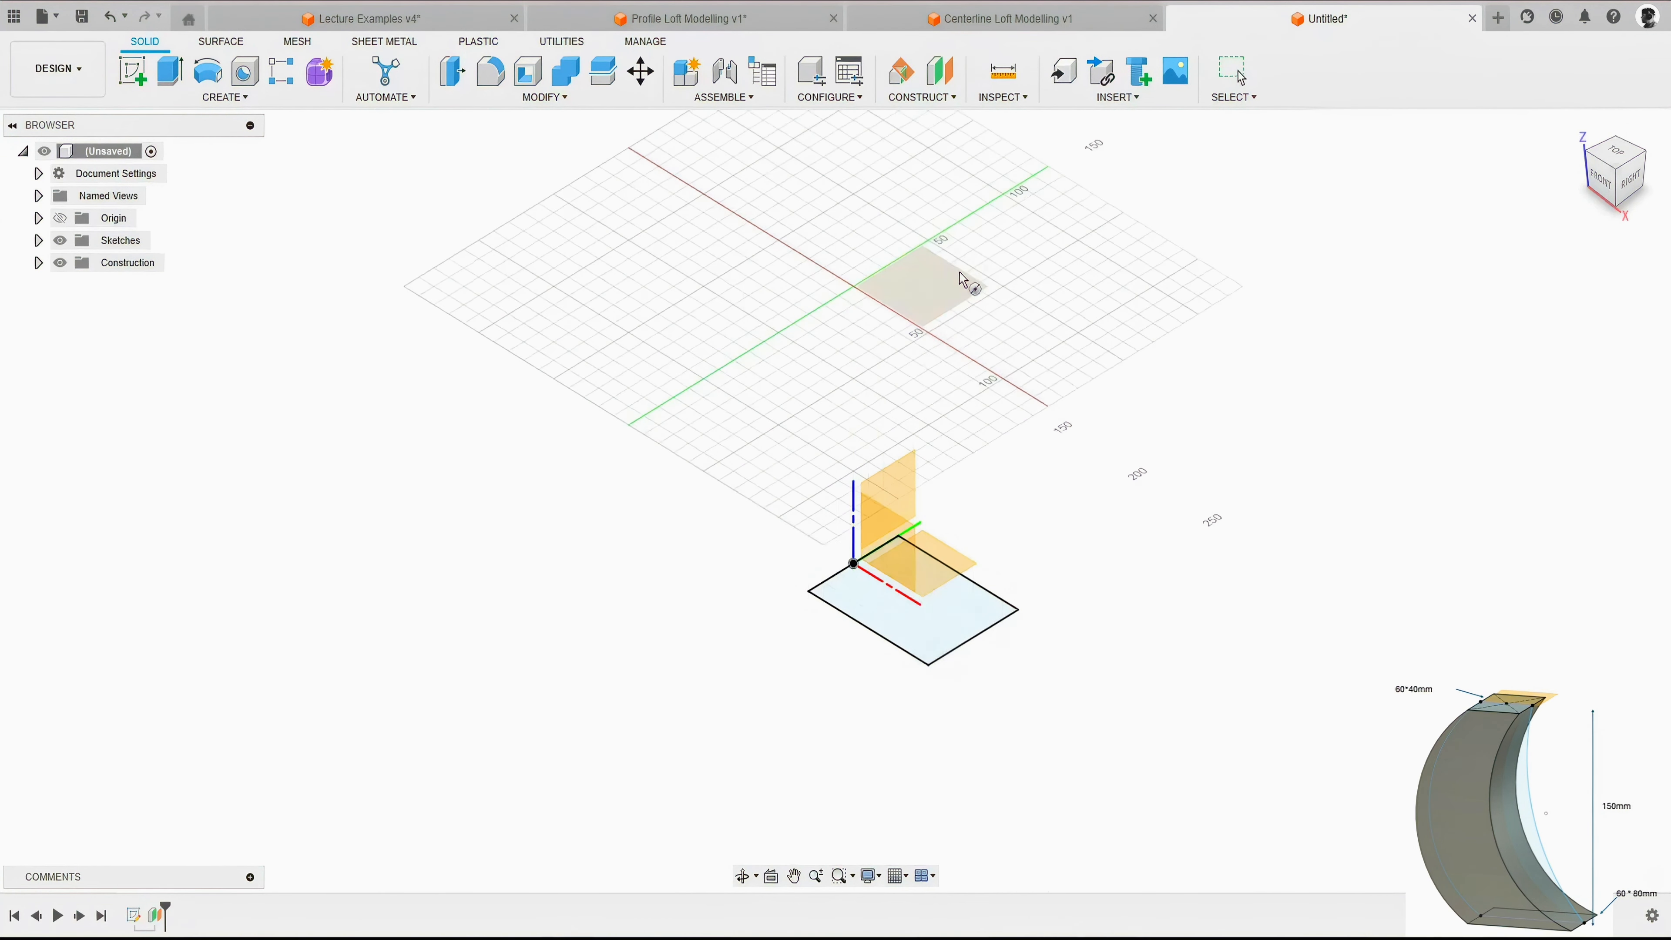
left_click(941, 275)
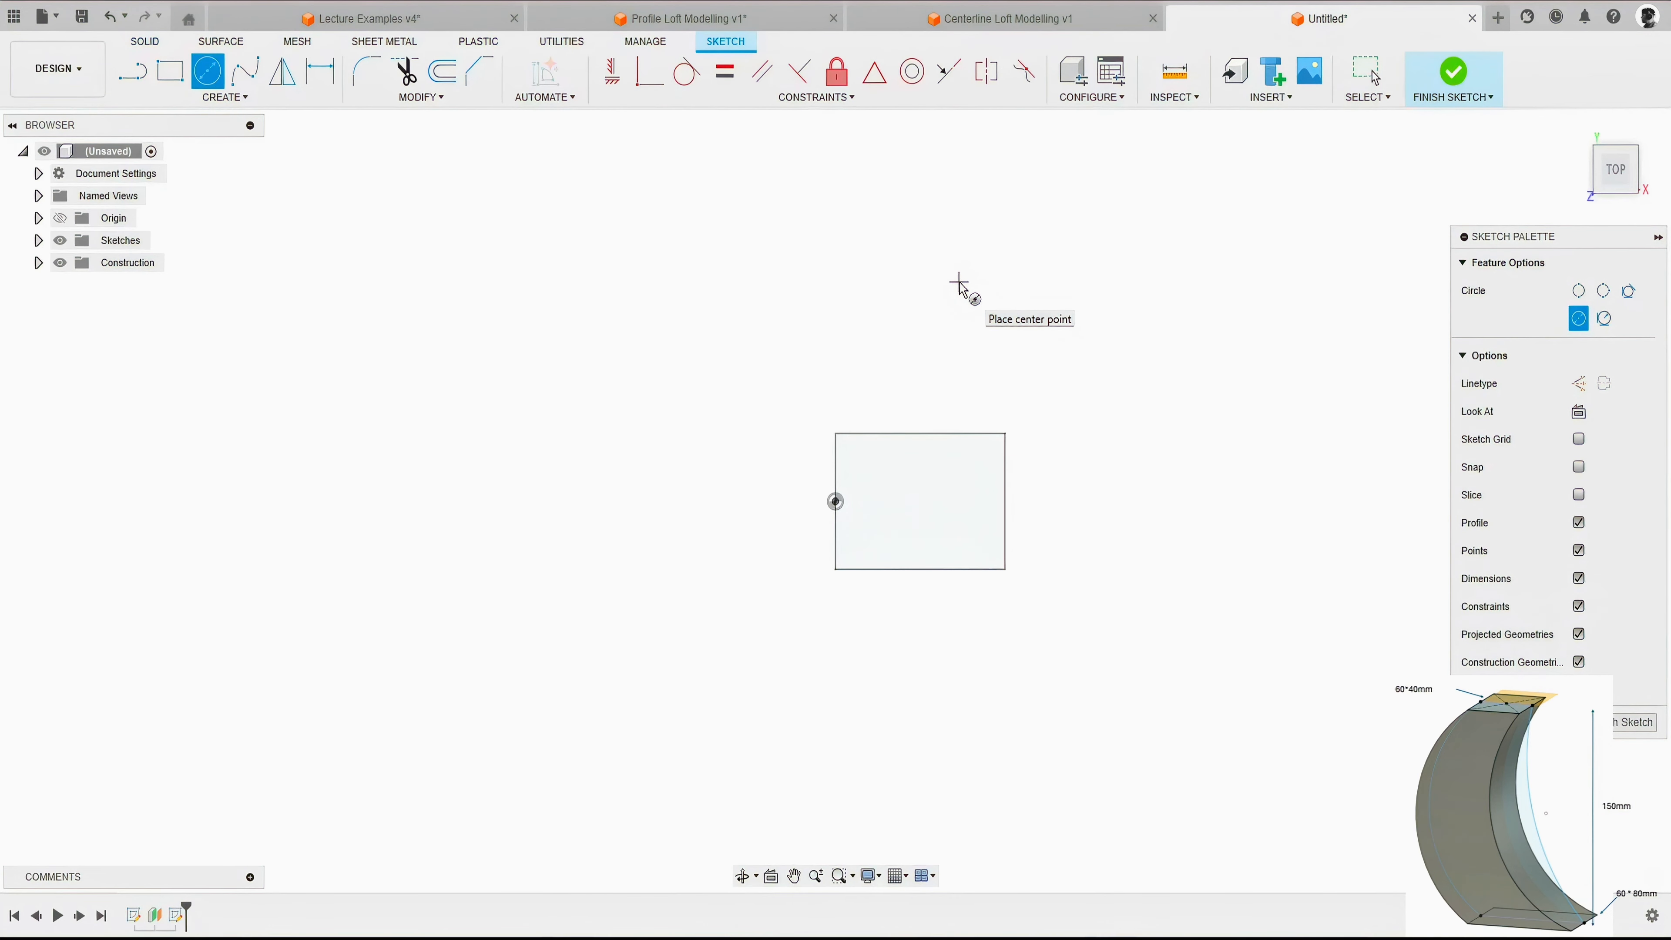
key("p")
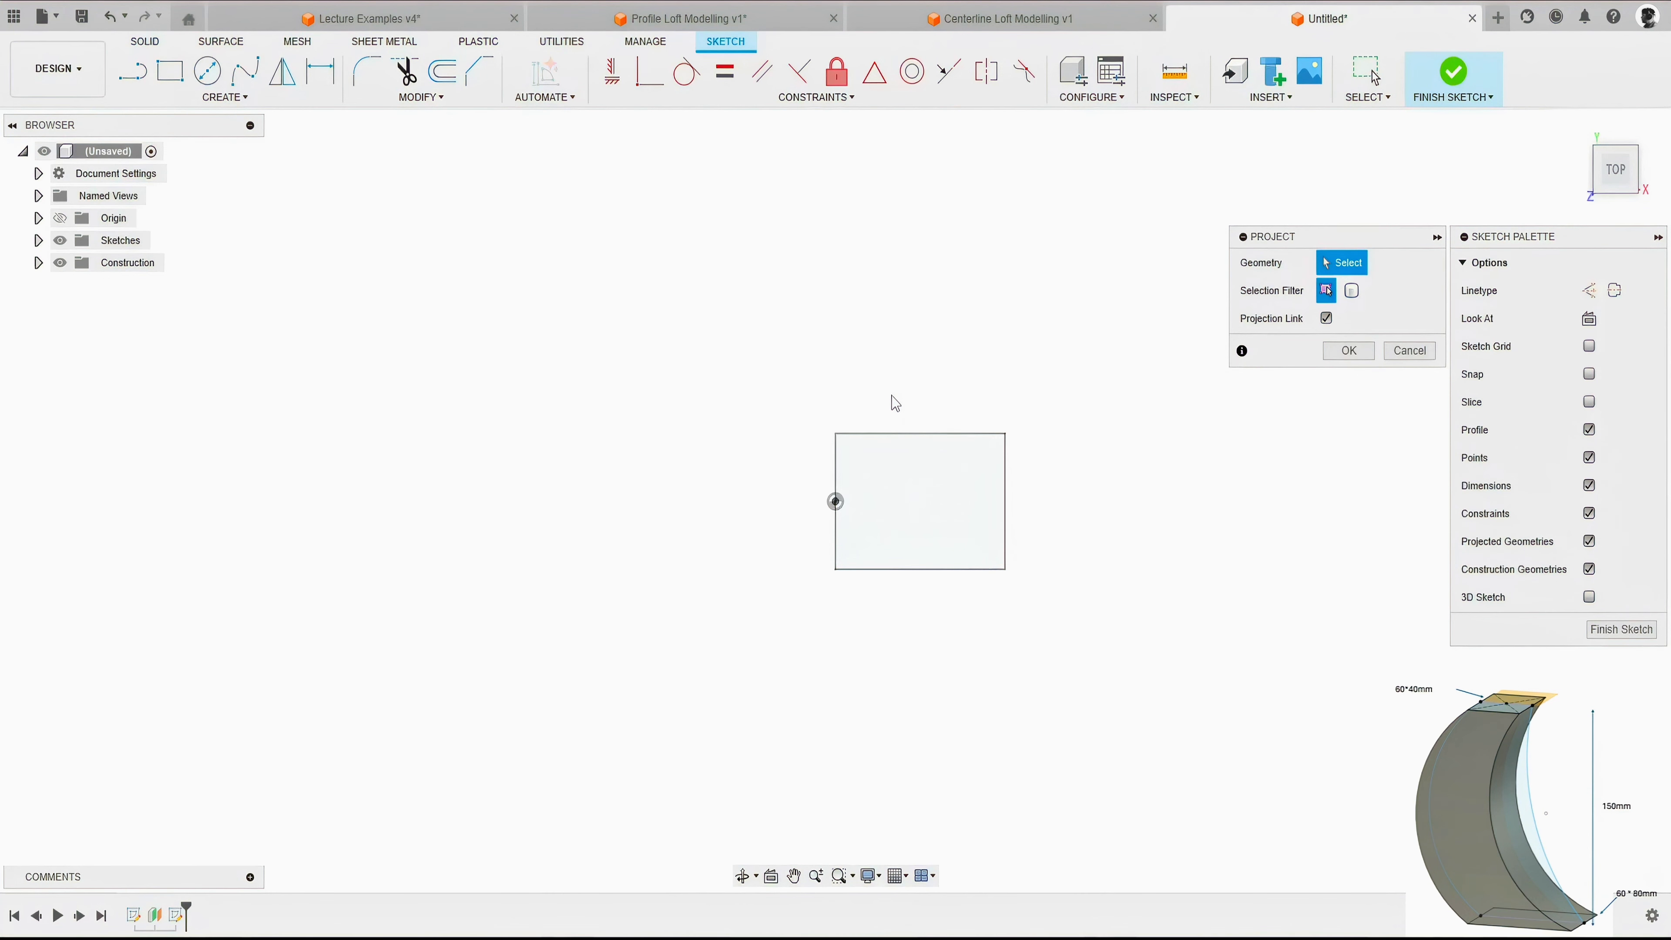
left_click(870, 435)
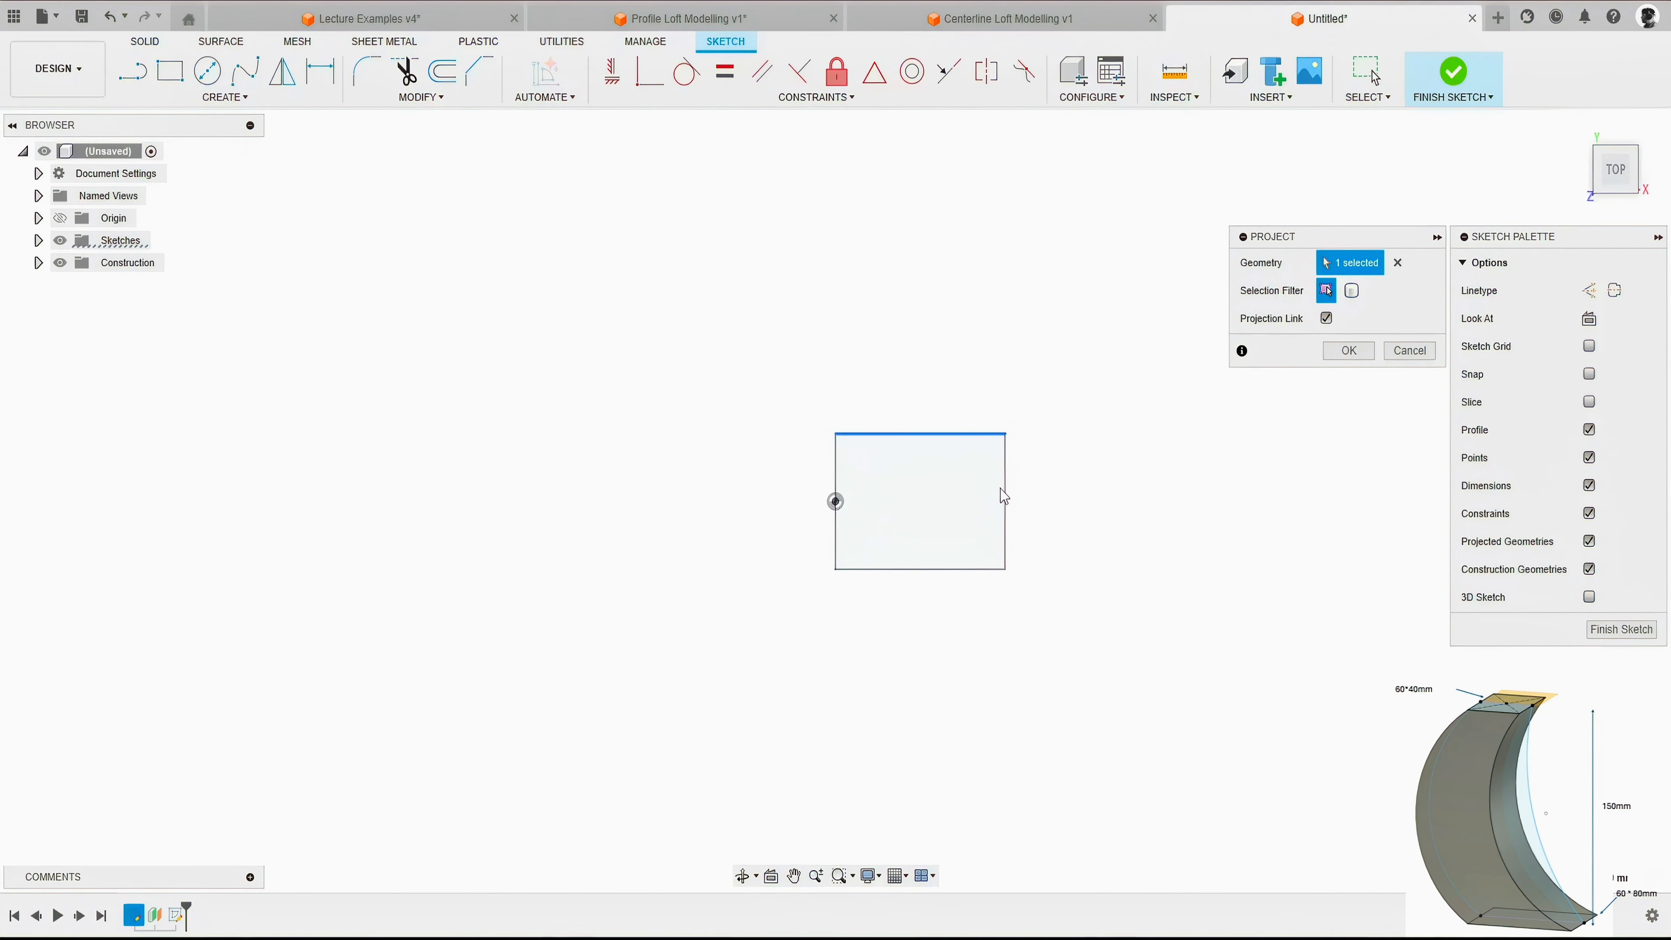
left_click(1006, 502)
left_click(939, 571)
left_click(836, 527)
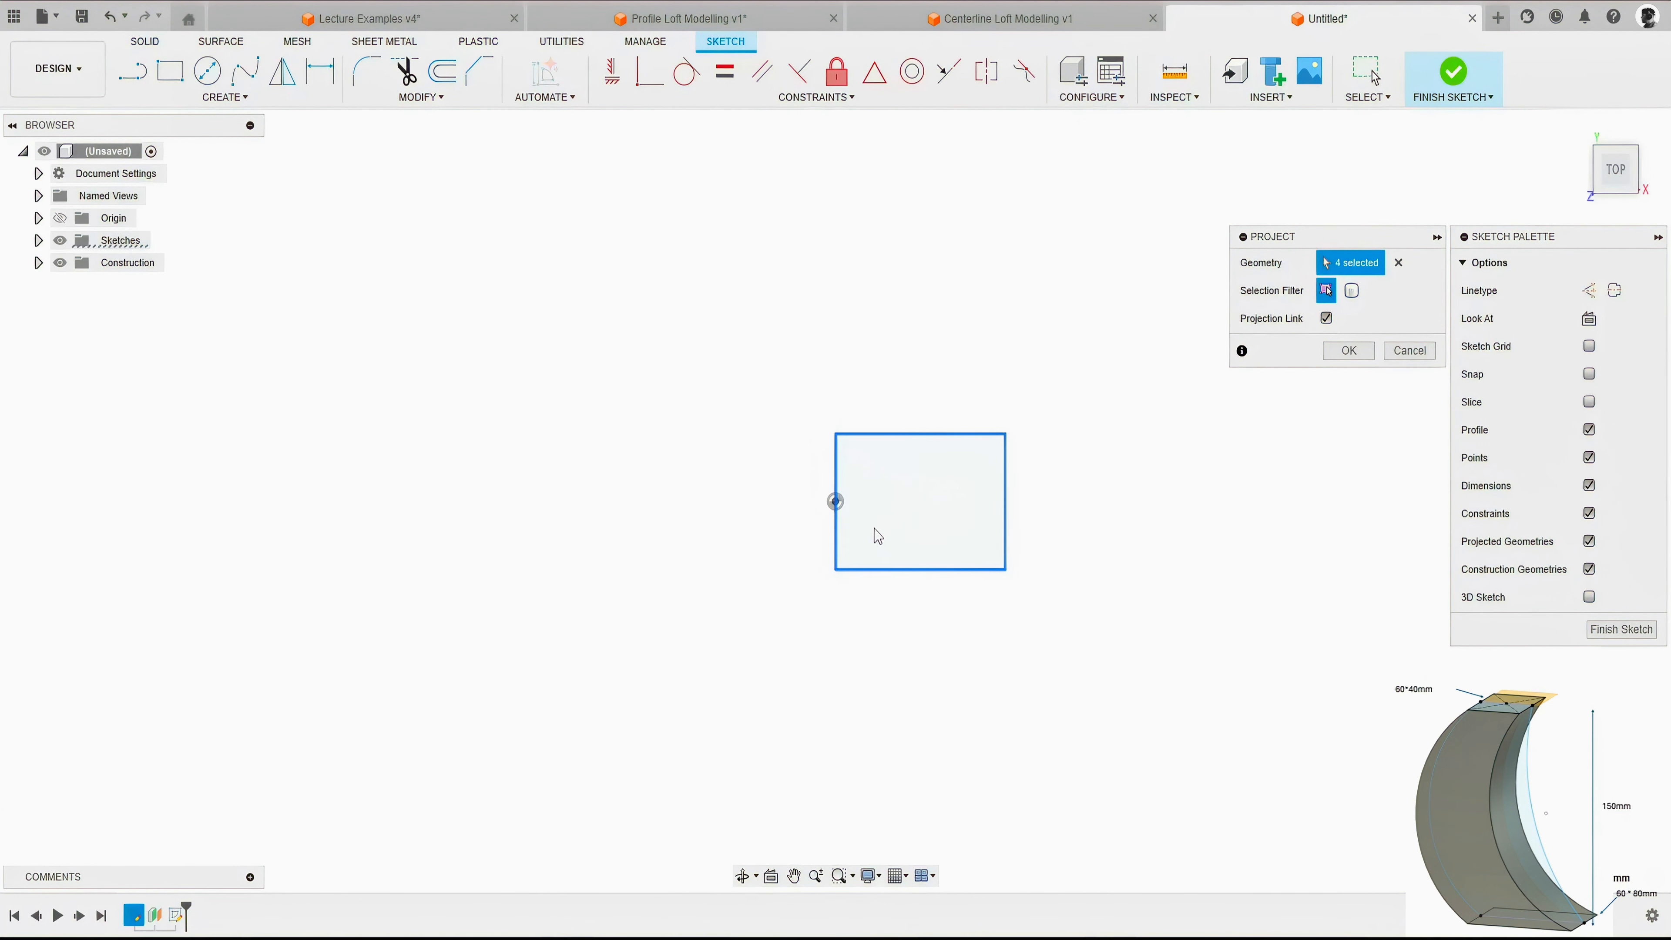
middle_click_drag(877, 534, 911, 445, "shift")
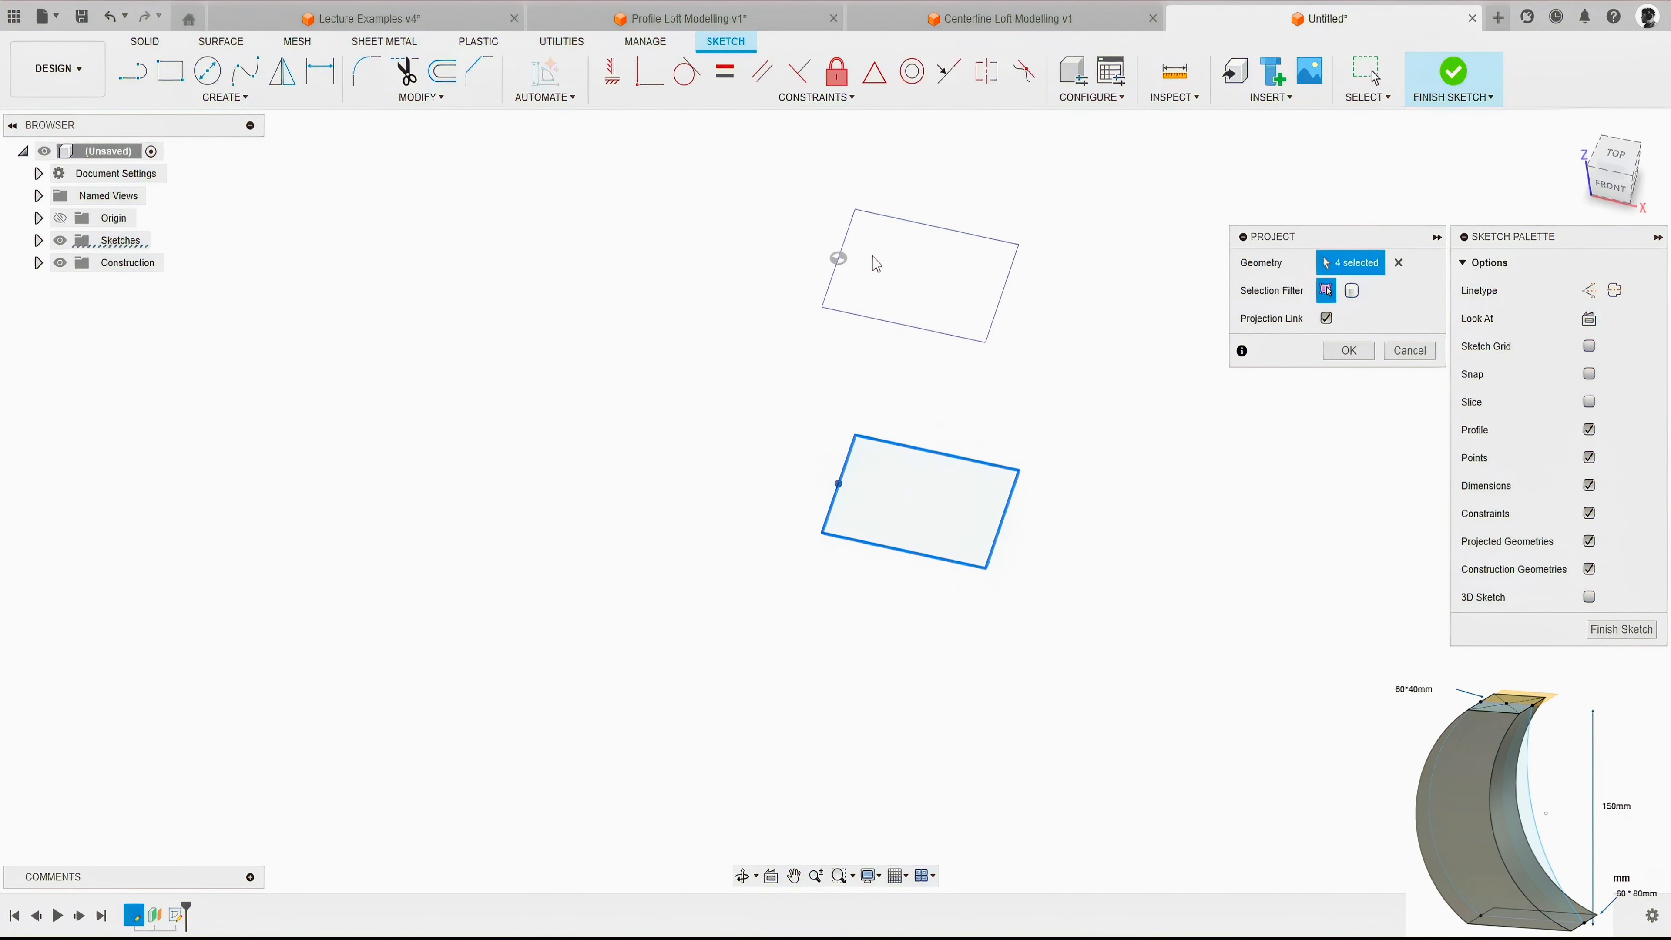
left_click(1343, 350)
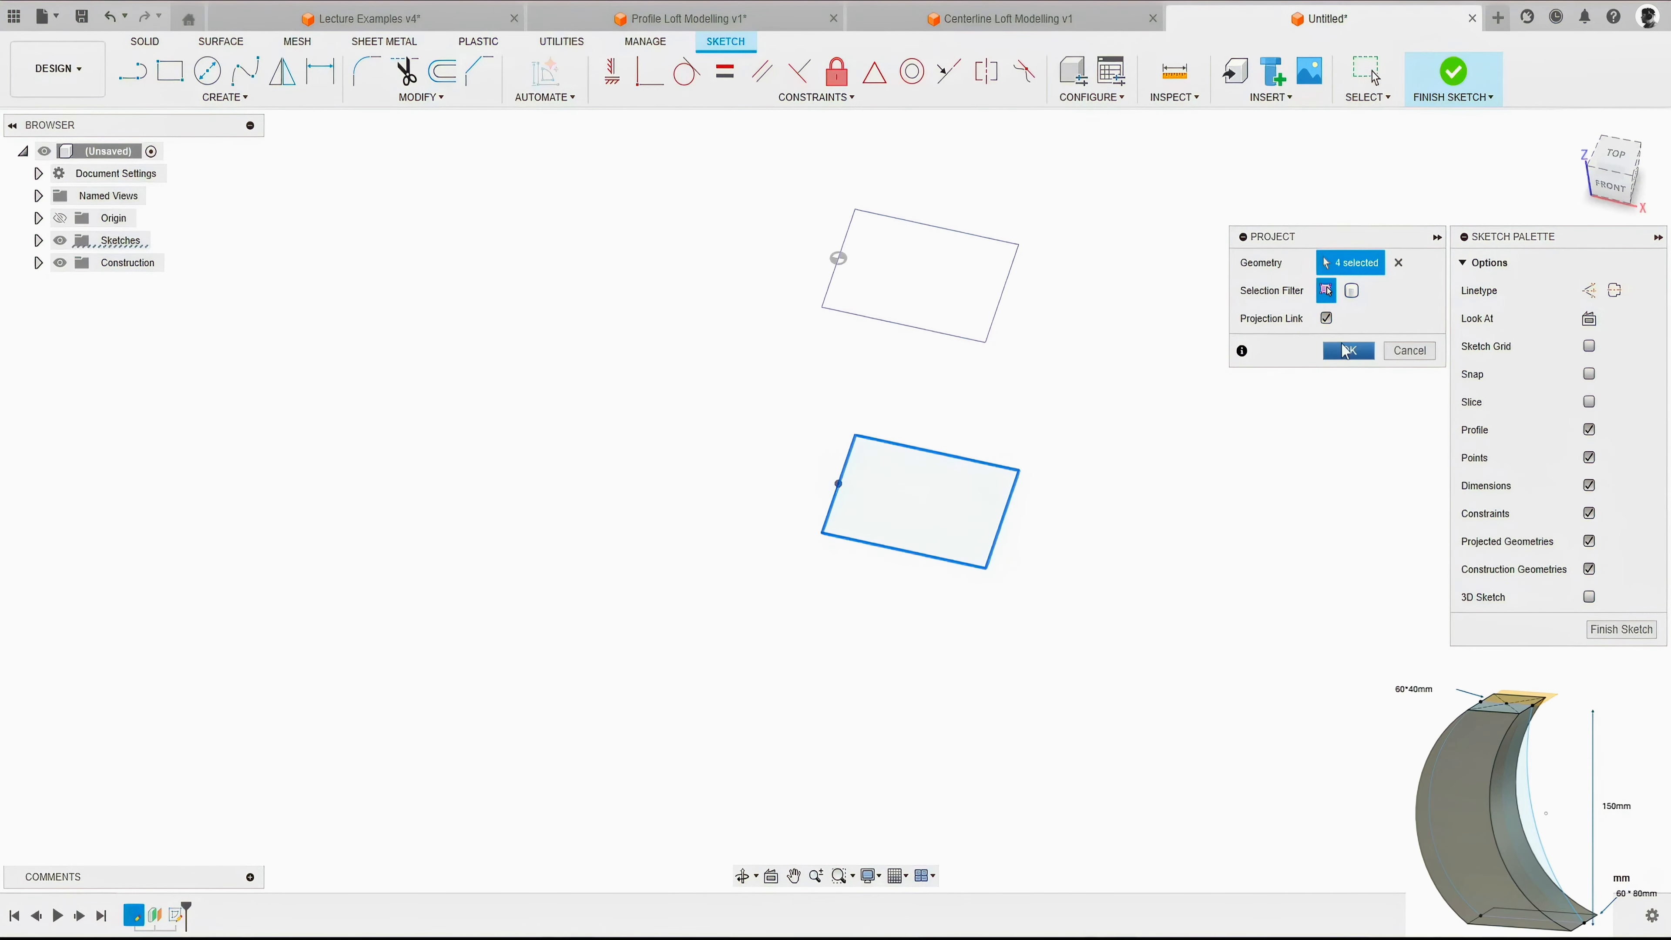
left_click(1438, 71)
Start a new sketch on the vertical XZ plane through the origin.
mouse_move(1145, 366)
middle_mouse_down("shift")
mouse_move(1120, 324)
mouse_move(1197, 366)
mouse_move(1157, 340)
middle_mouse_up("shift")
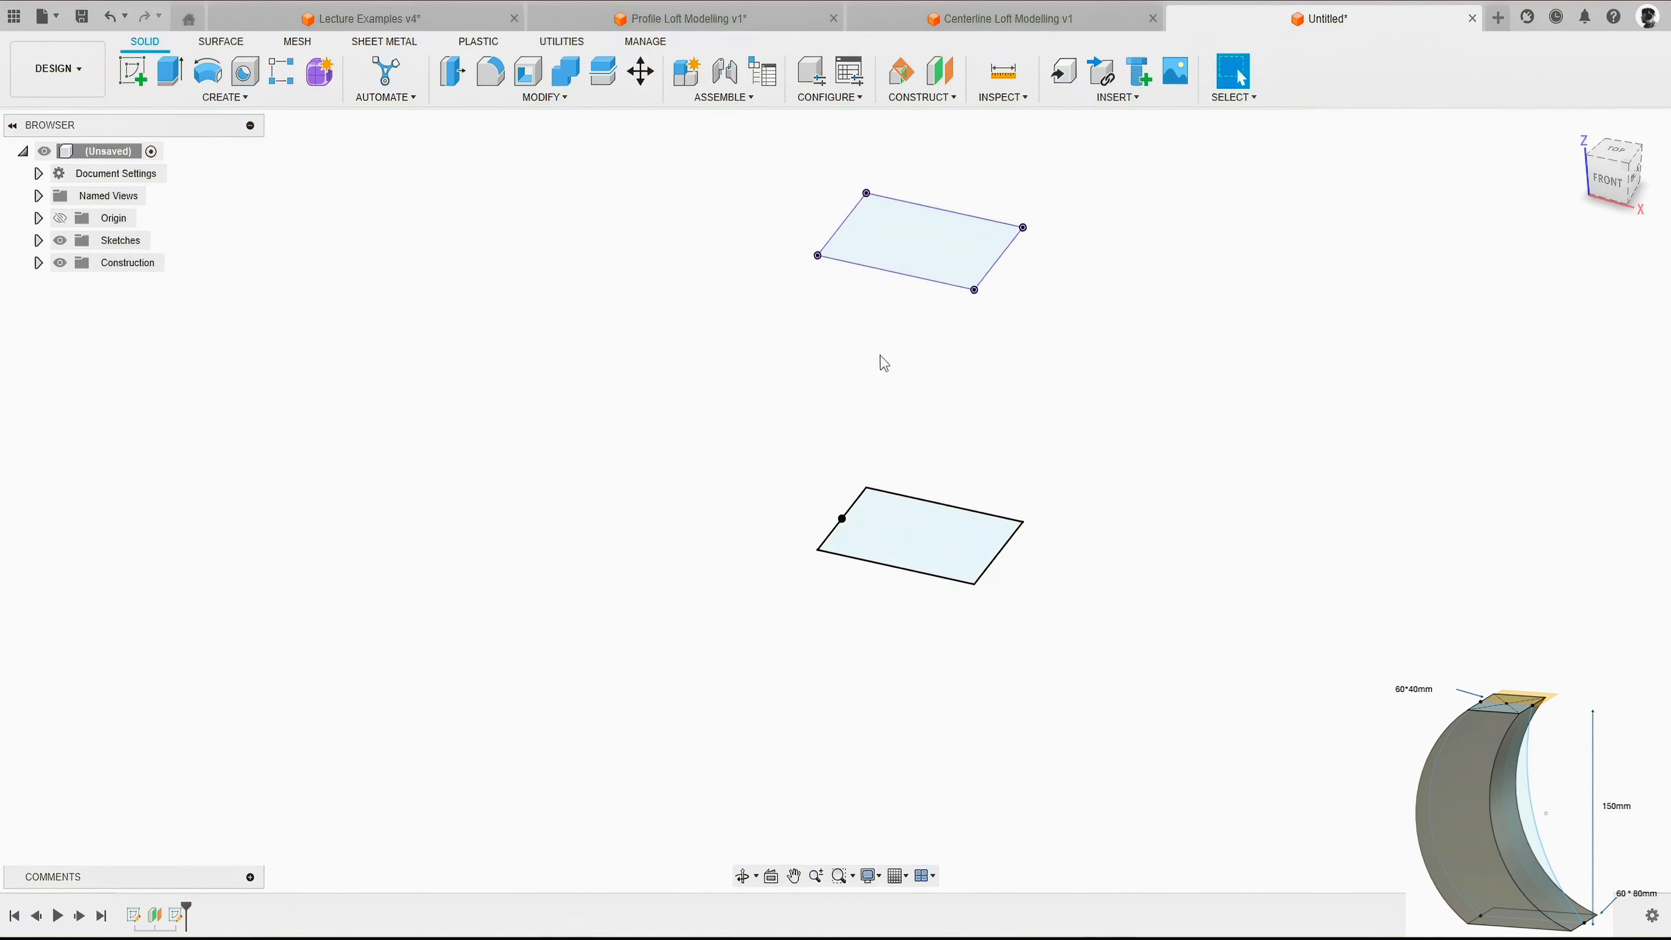
mouse_move(880, 362)
middle_mouse_down("shift")
mouse_move(873, 347)
mouse_move(952, 368)
mouse_move(925, 377)
mouse_move(918, 470)
mouse_move(869, 351)
mouse_move(842, 348)
middle_mouse_up("shift")
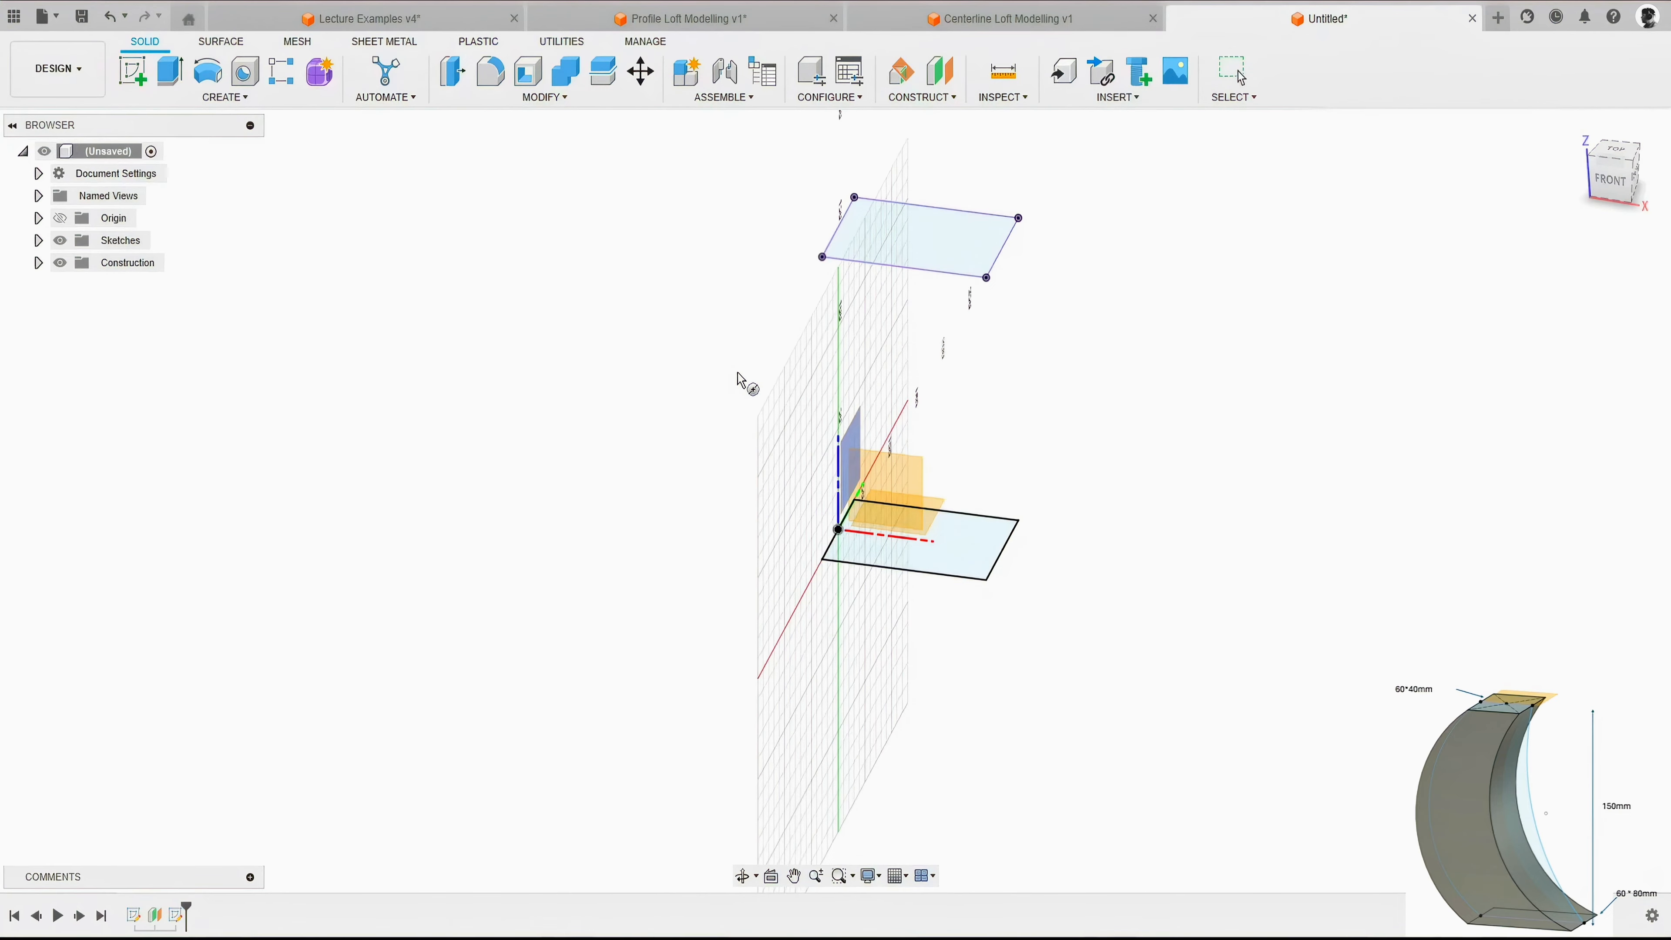
key("Escape")
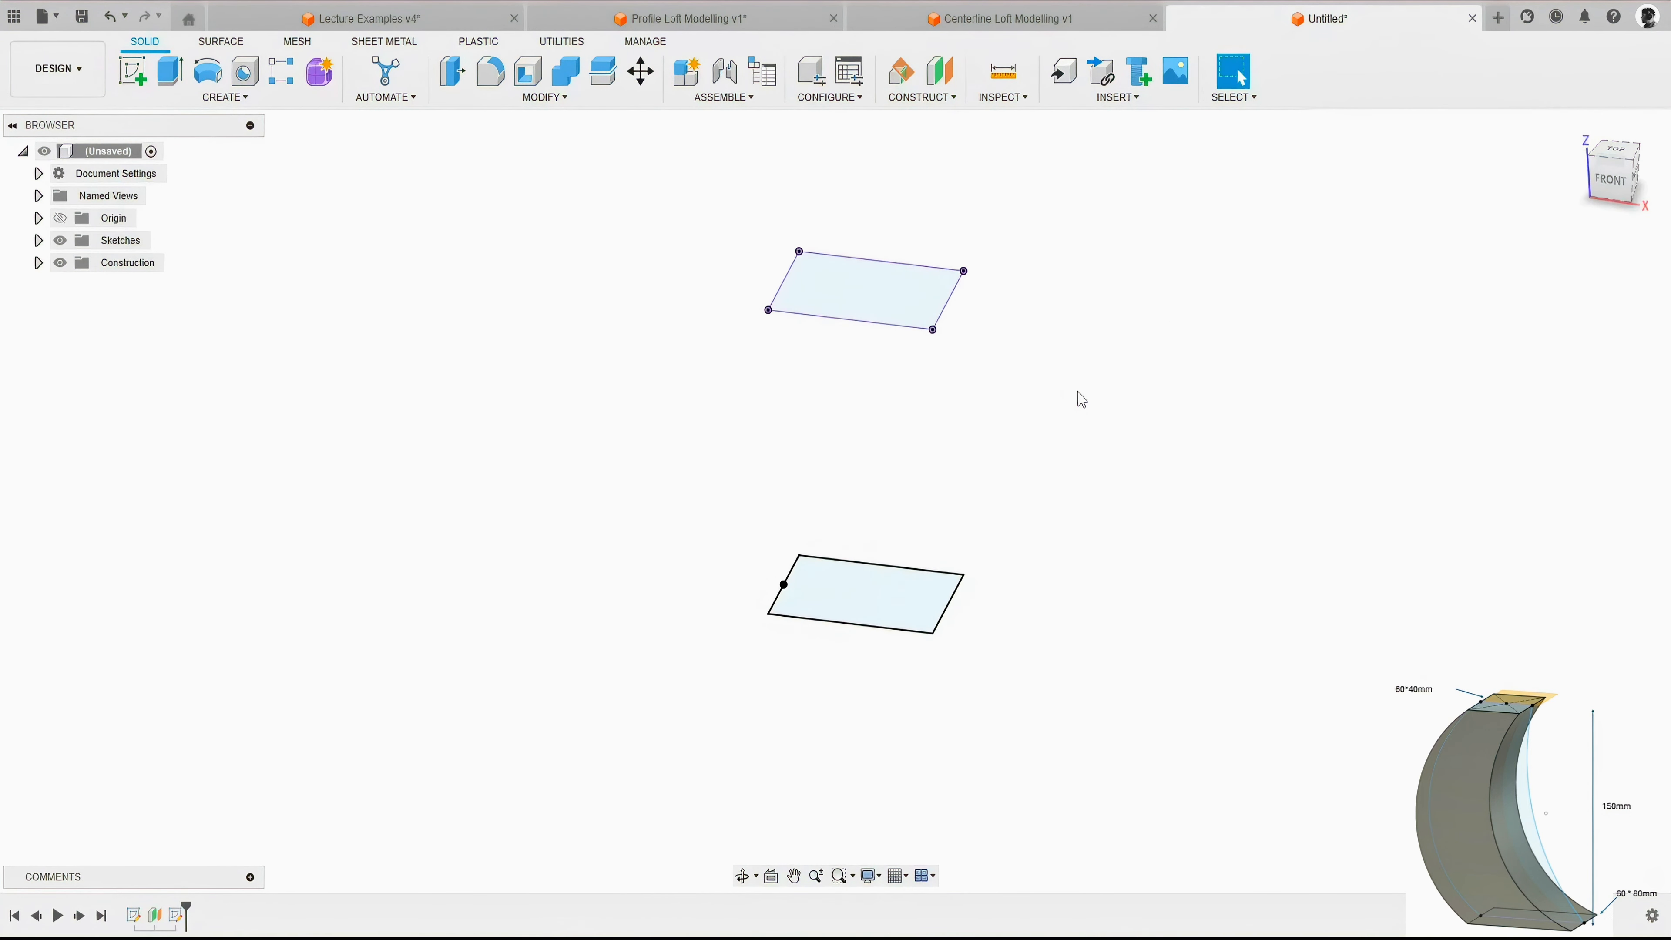
key("c")
key("c")
left_click_drag(861, 402, 851, 390, "shift")
middle_click_drag(862, 402, 851, 390, "shift")
left_click_drag(851, 389, 883, 364, "shift")
middle_click_drag(851, 390, 884, 364, "shift")
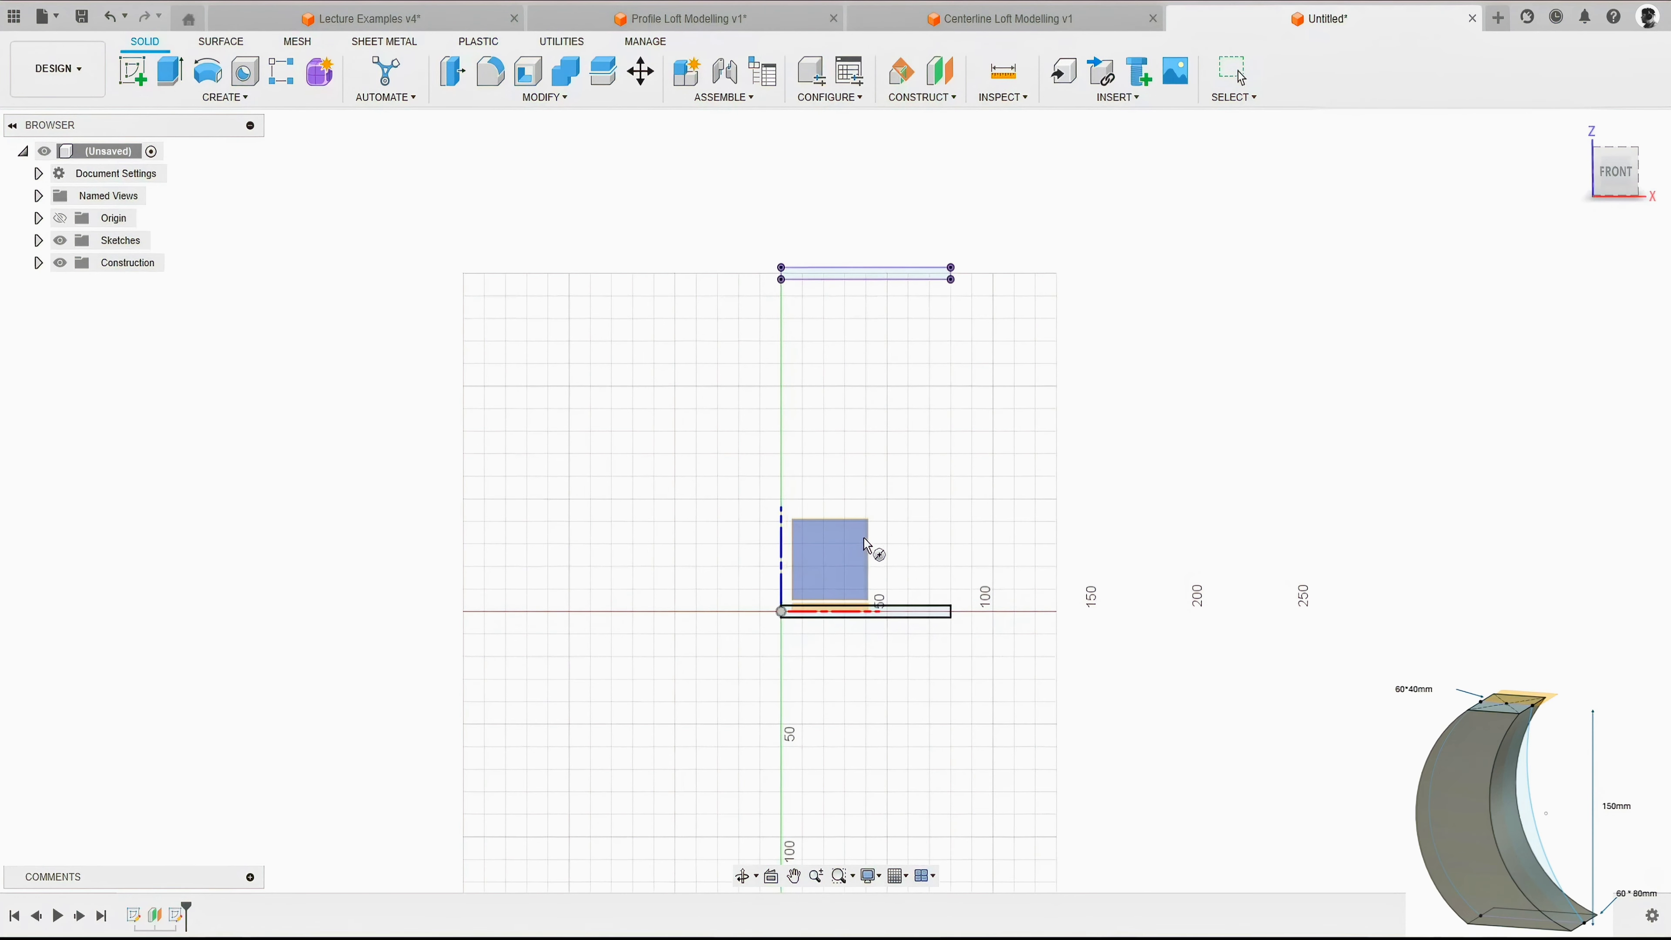
key("Escape")
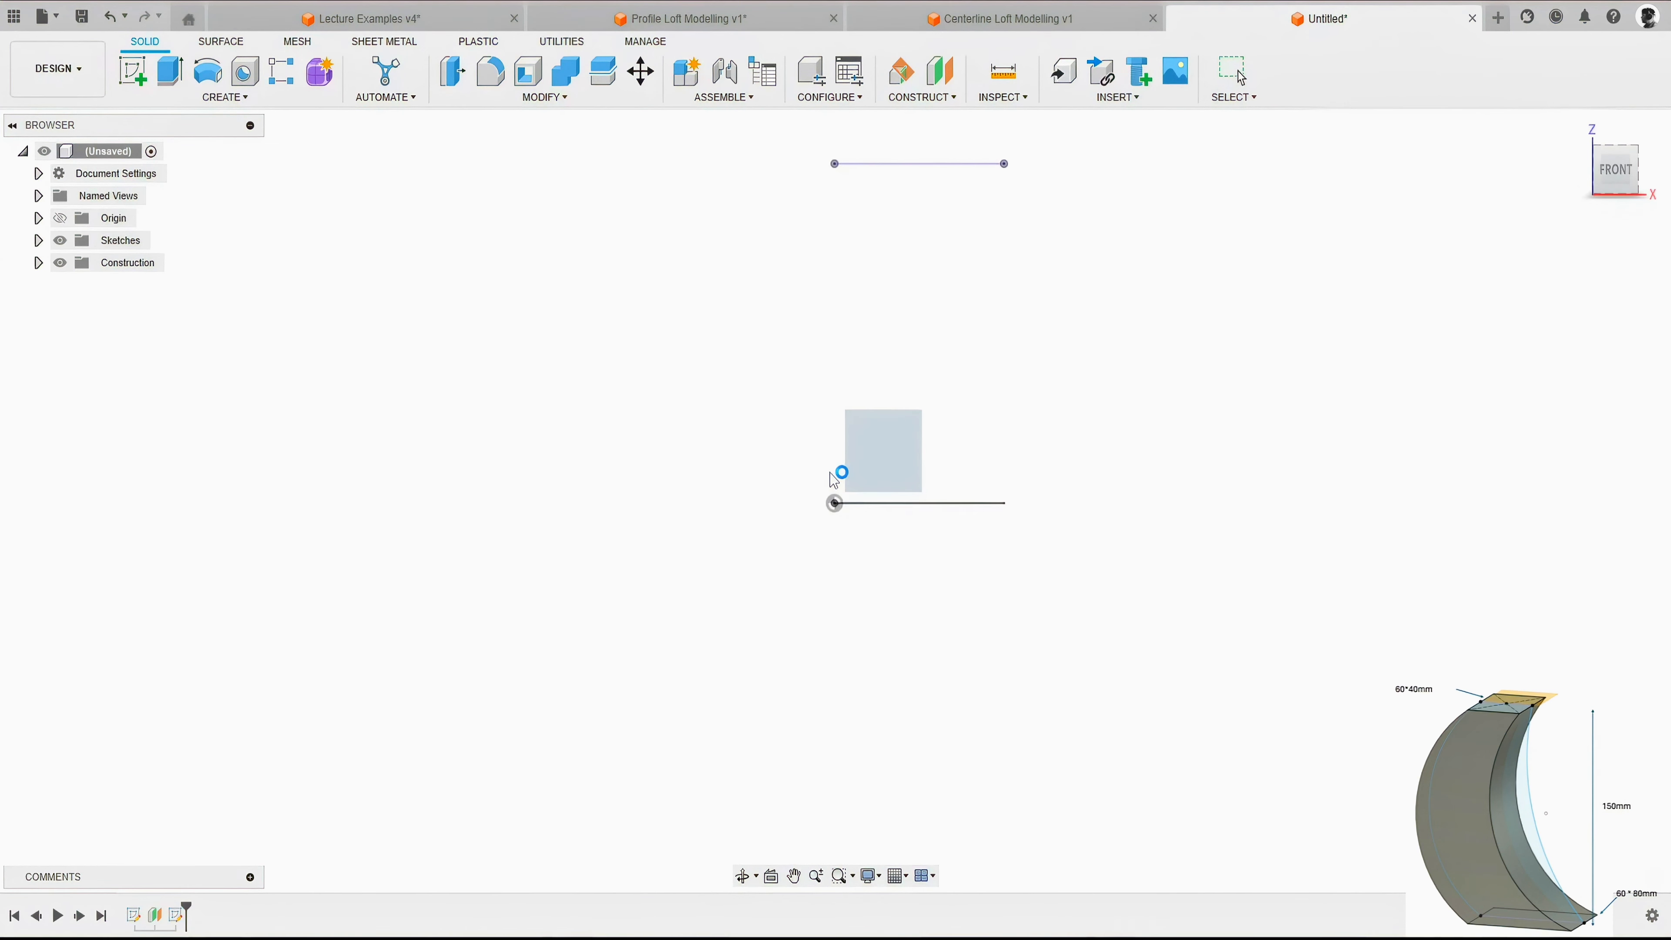
left_click(833, 480)
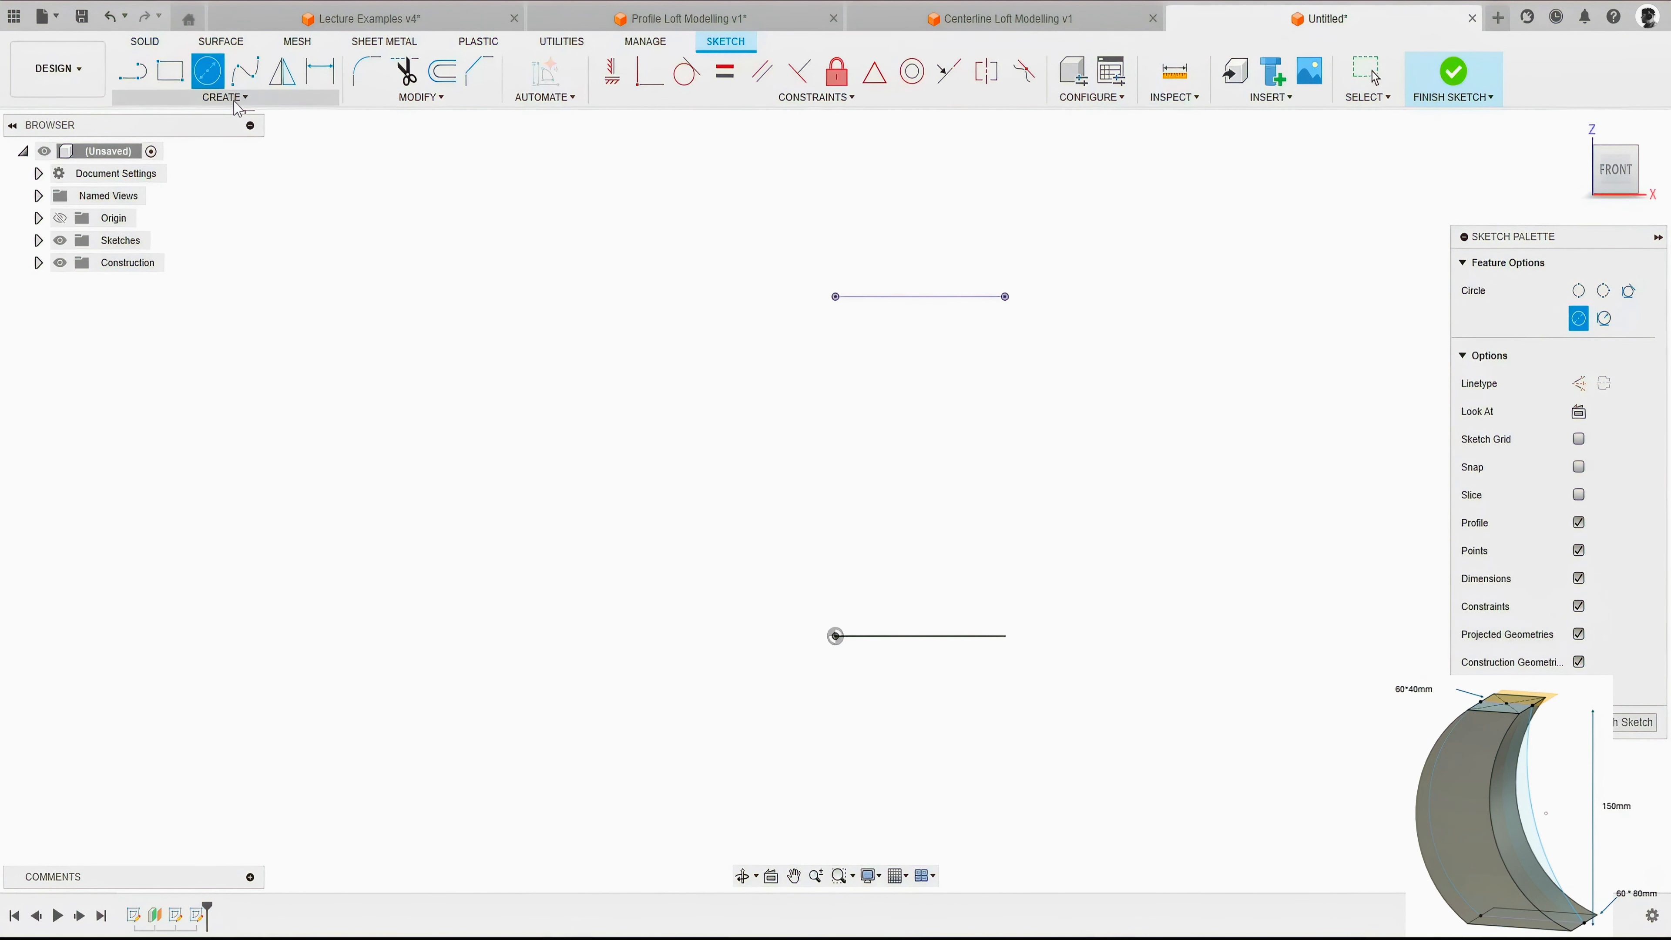
left_click(236, 103)
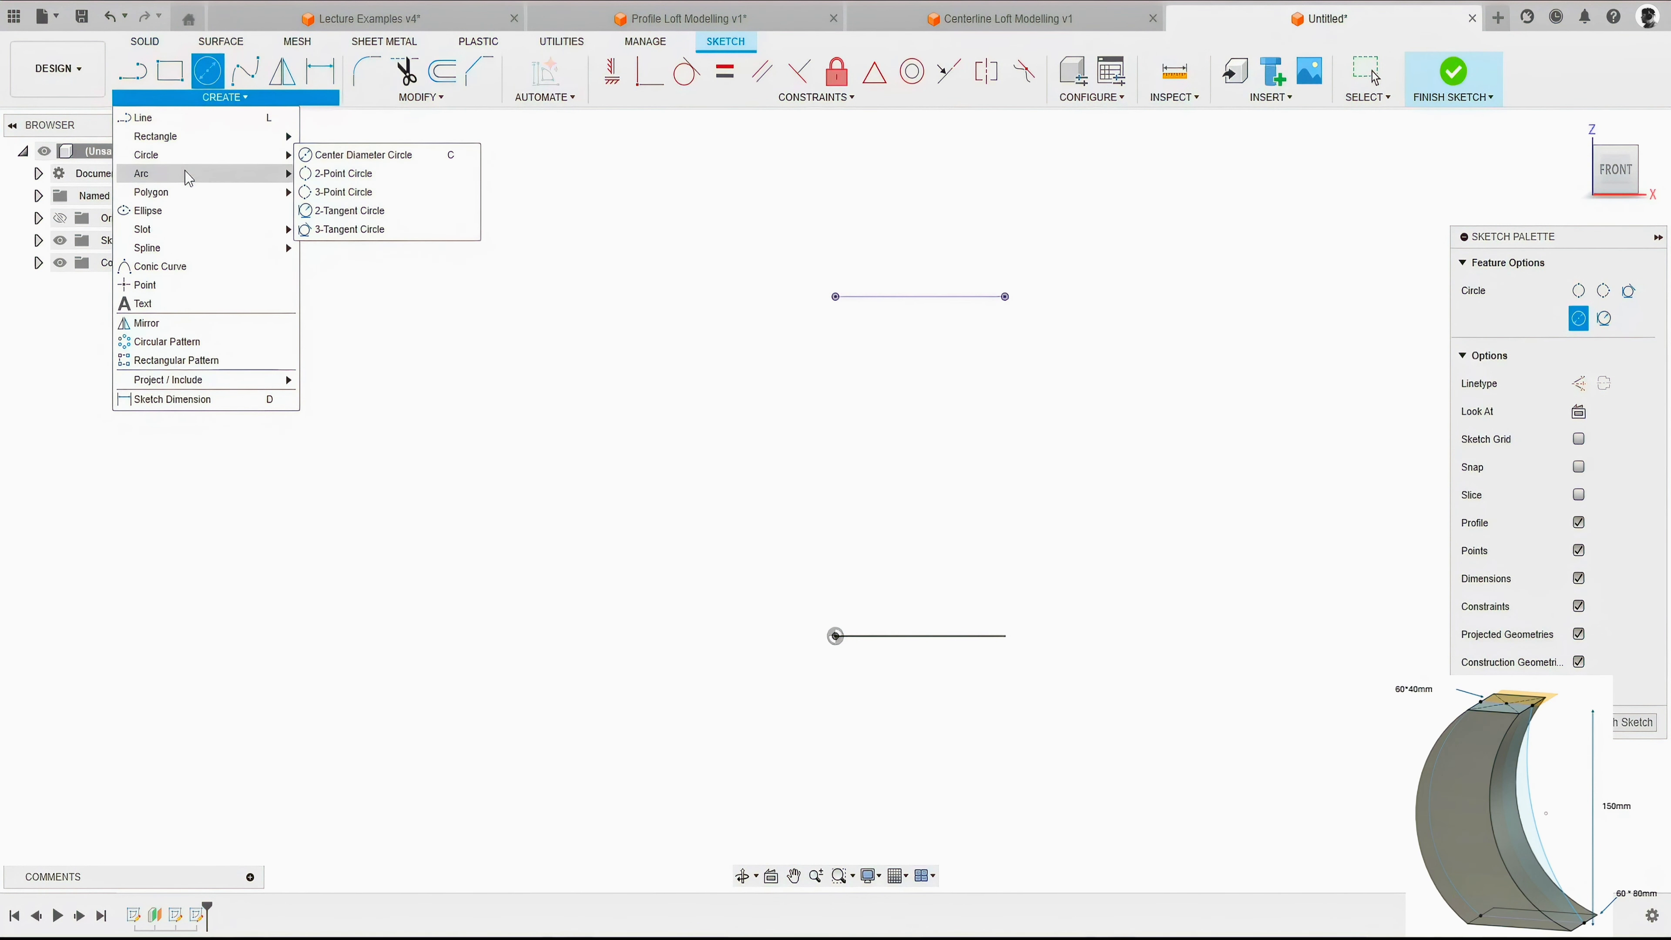
mouse_move(189, 177)
left_click(348, 192)
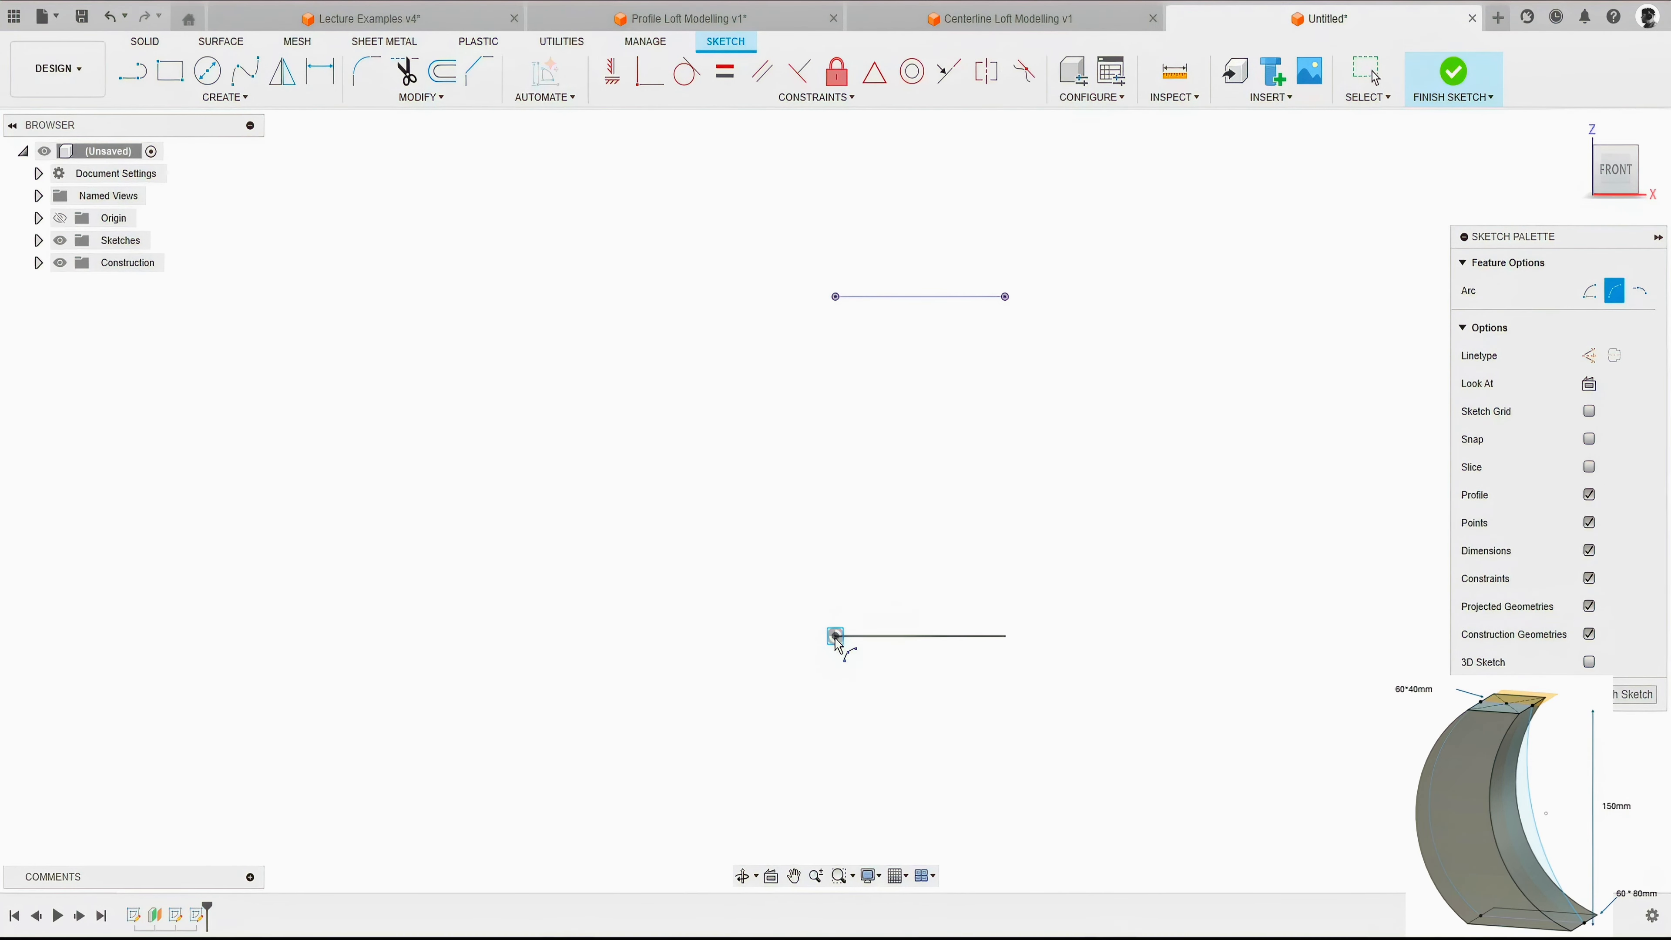
left_click(836, 639)
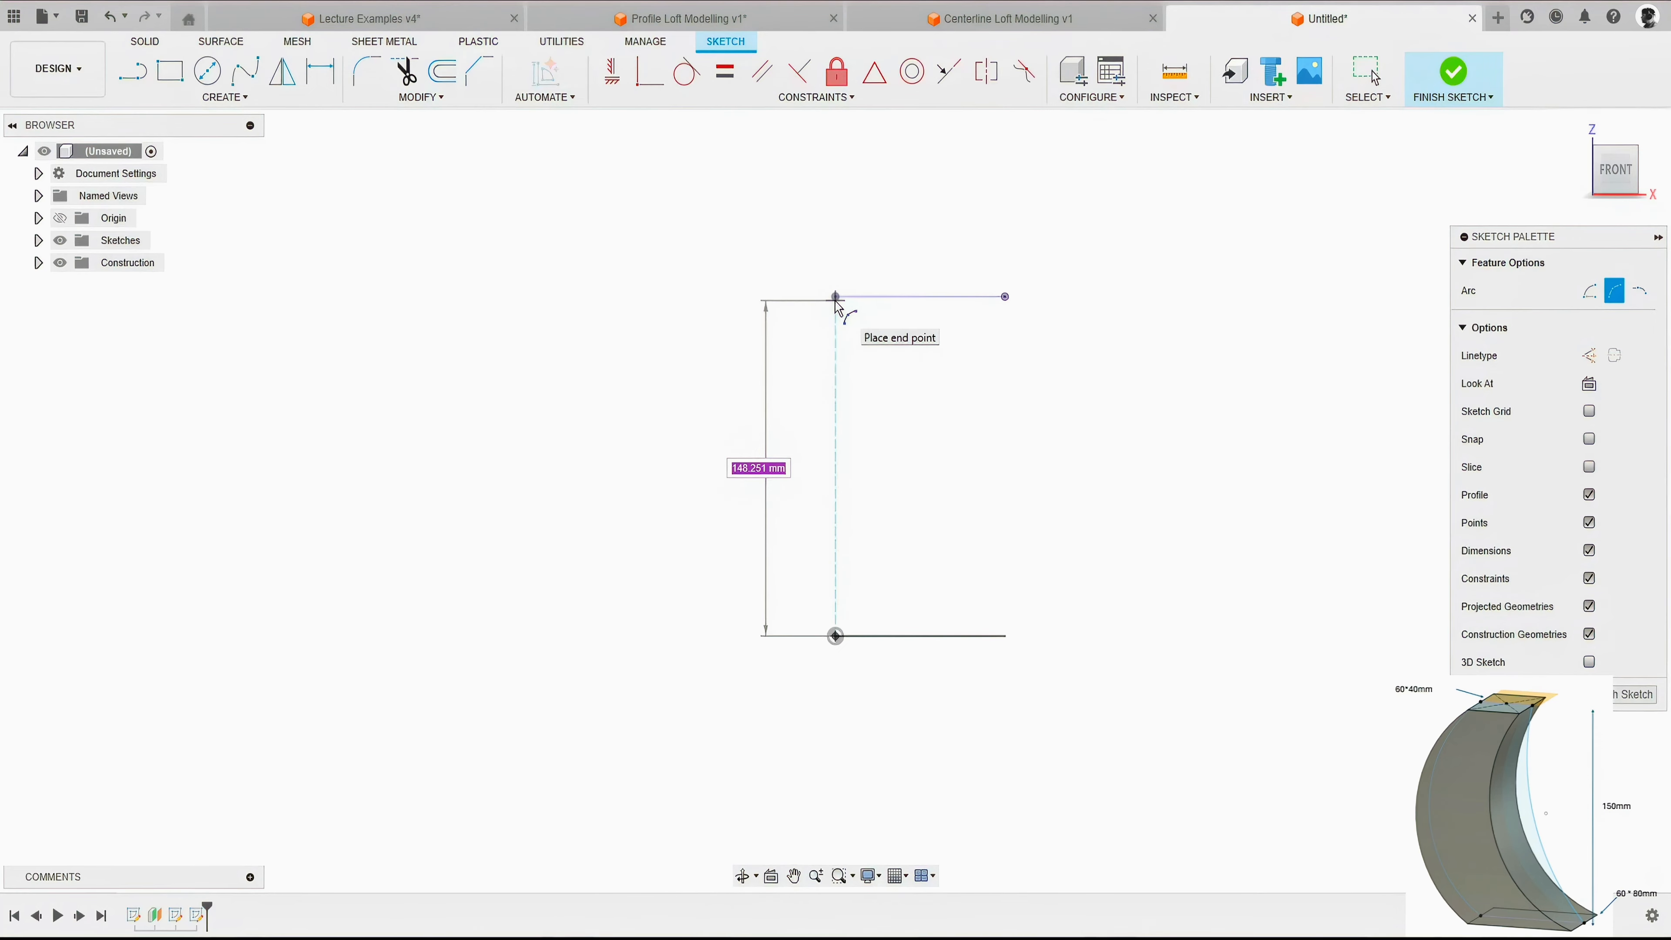
key("Escape")
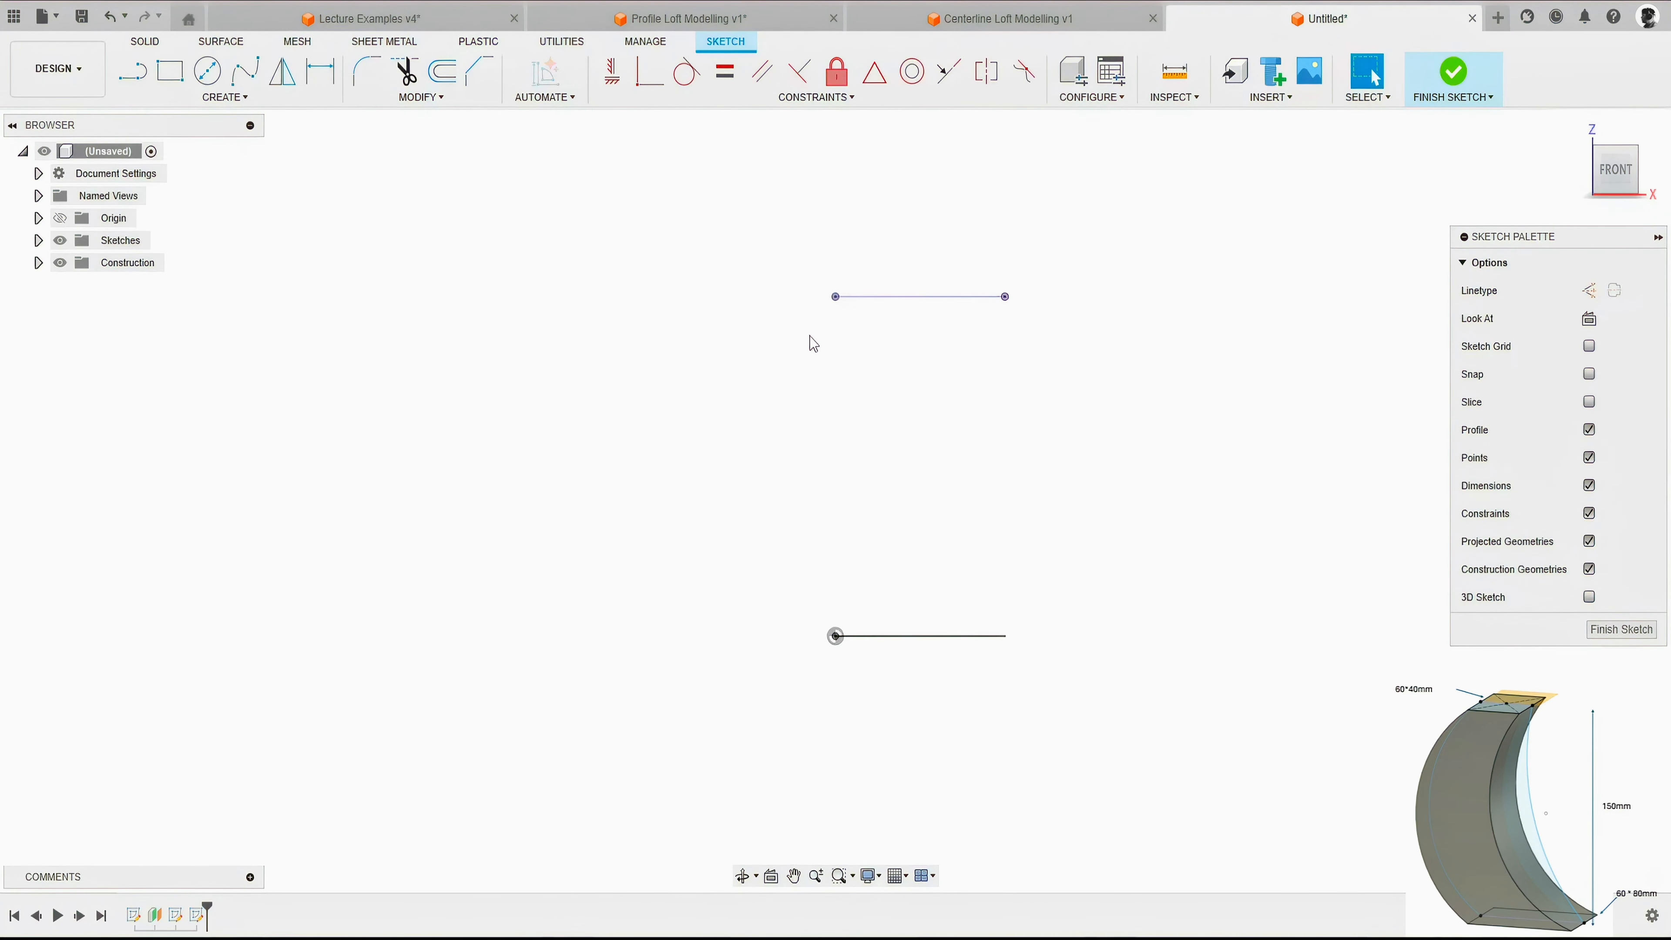
Project the upper rectangle's 60 mm edge above the origin into the XZ sketch as a reference point.
key("p")
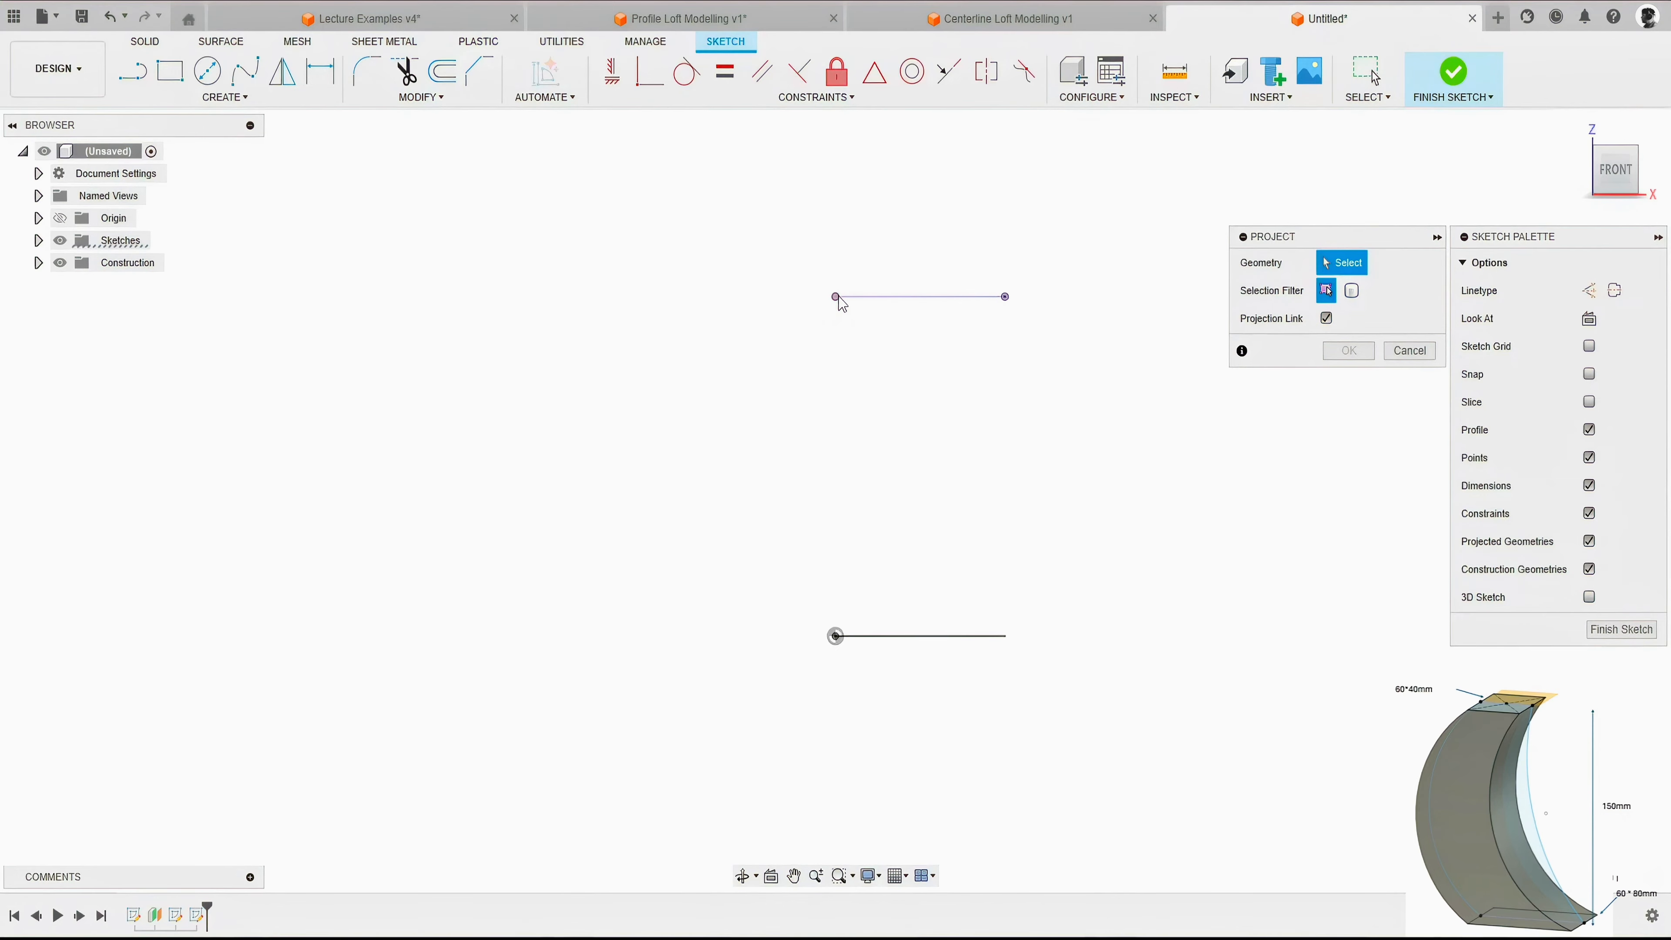
left_click(839, 298)
left_click(1349, 351)
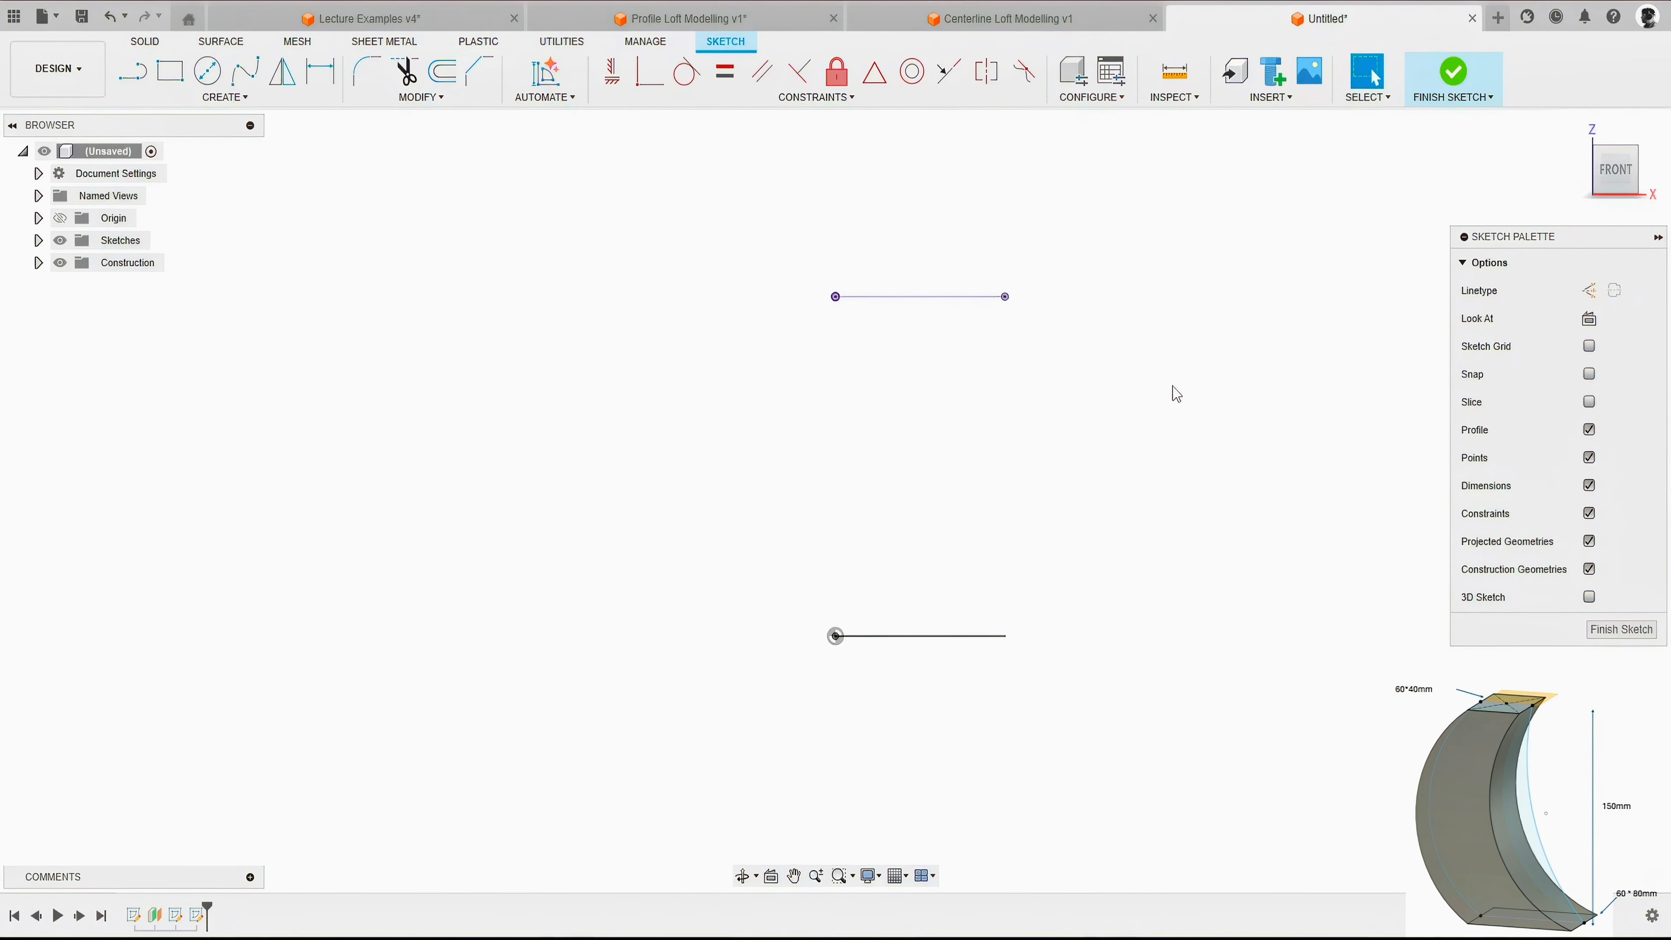
middle_click_drag(1176, 394, 1158, 421, "shift")
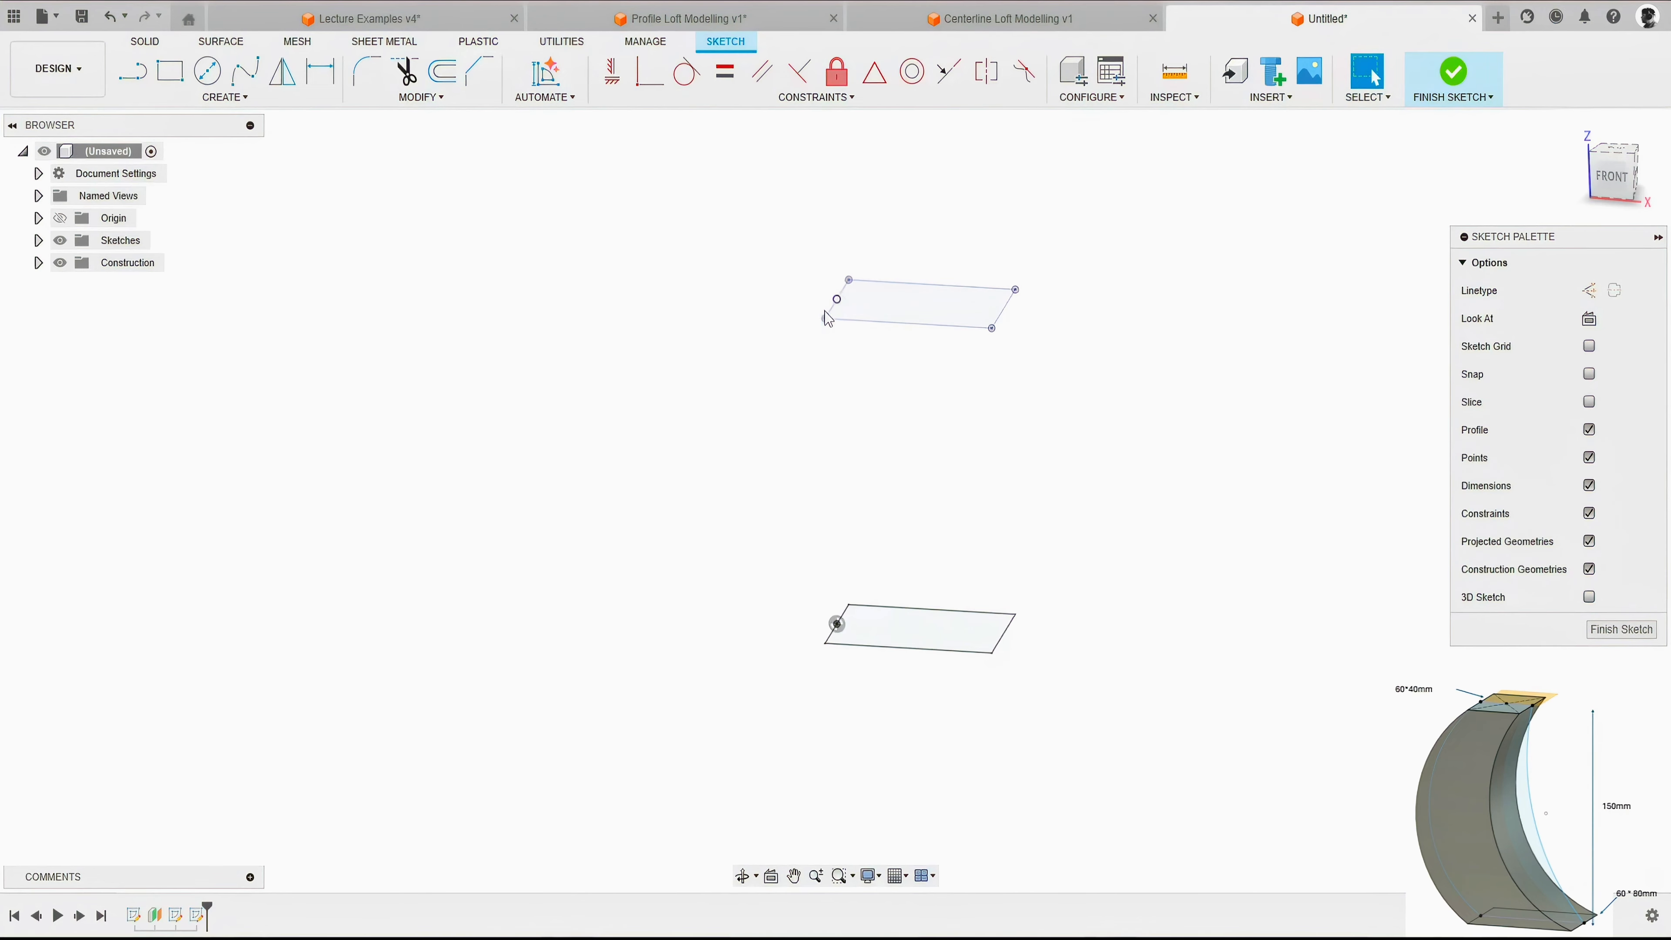
Draw a 3-point arc from the origin to the projected point above it, bulging outward away from the rectangles.
left_click(225, 97)
mouse_move(204, 174)
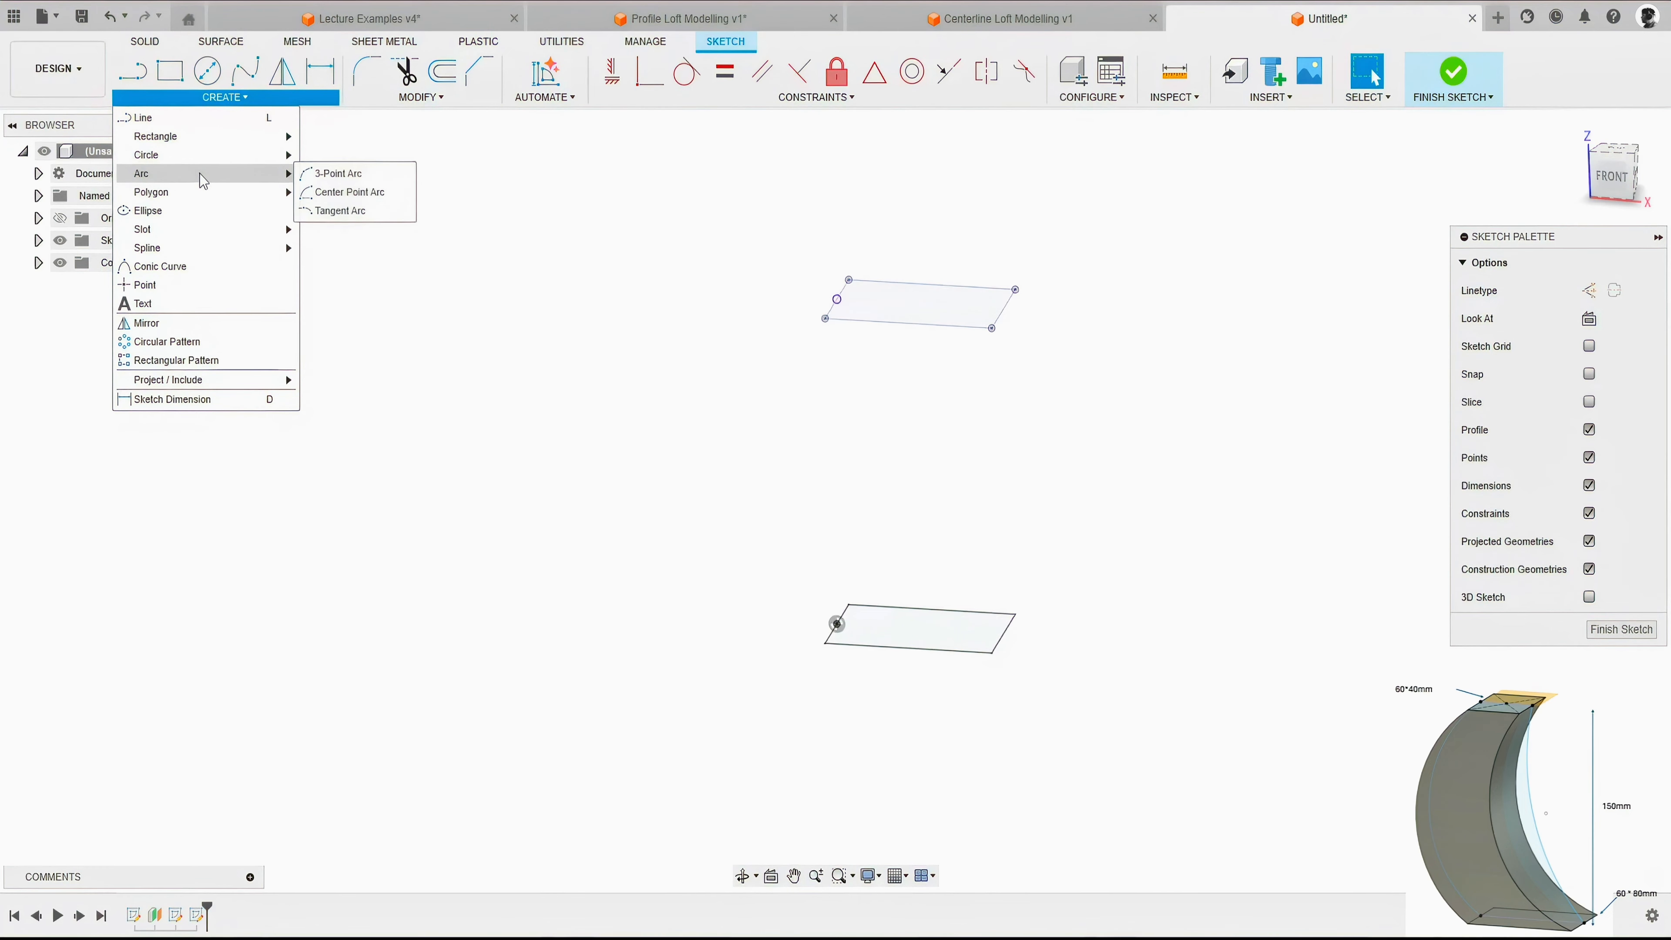
left_click(321, 175)
left_click(837, 623)
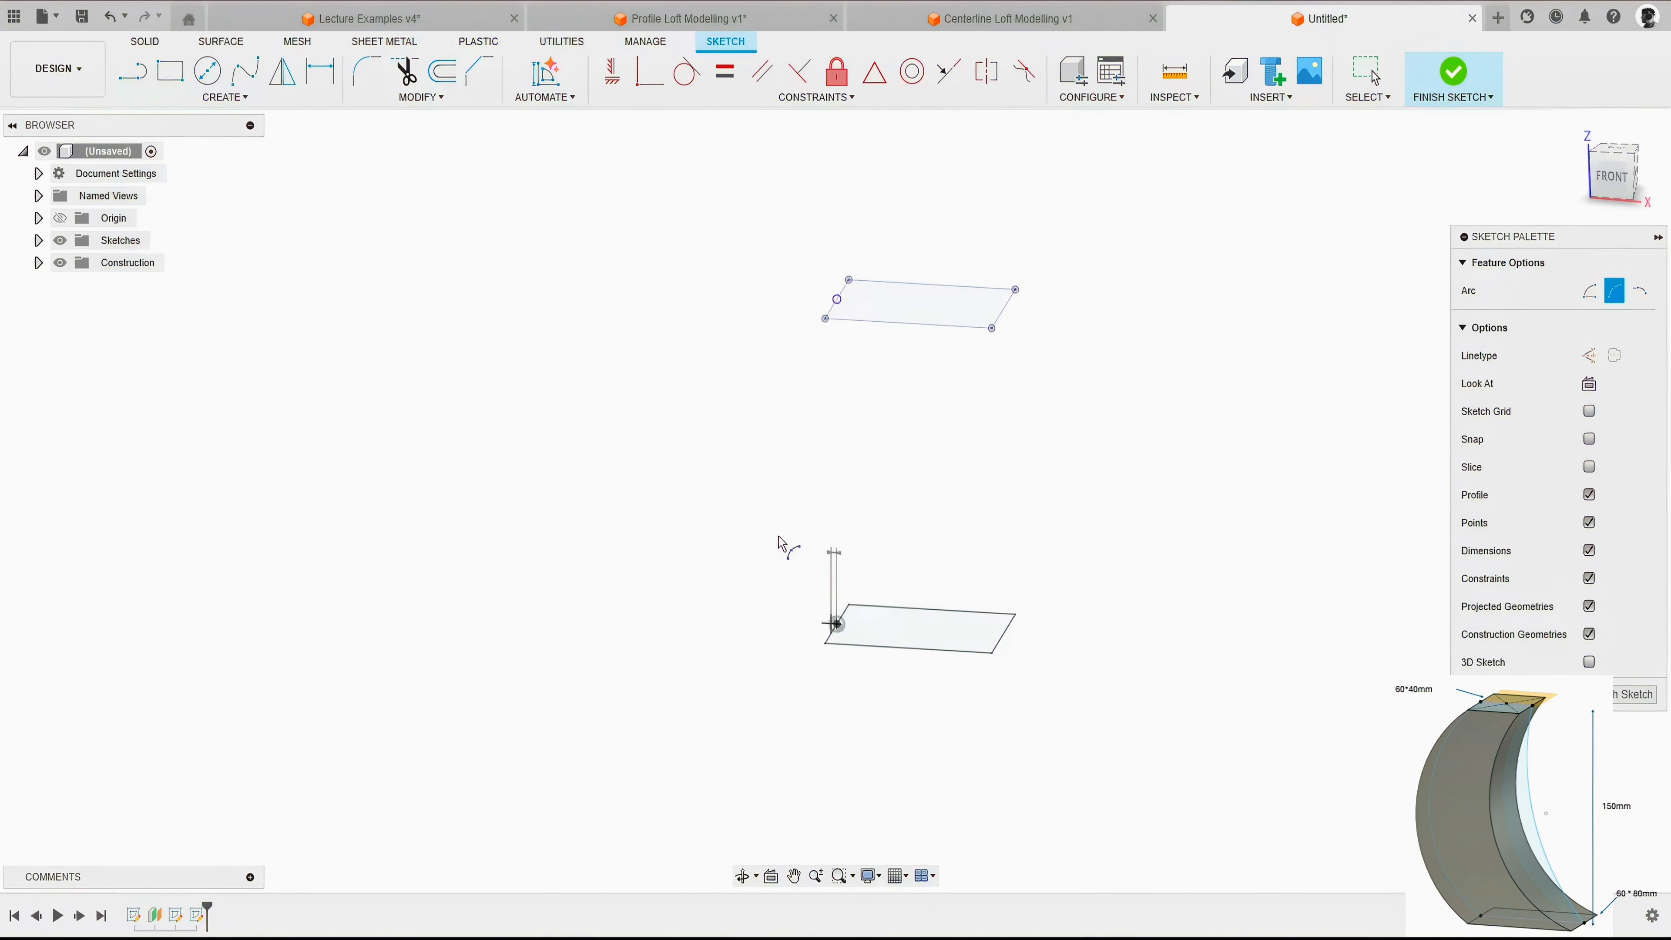
left_click(837, 299)
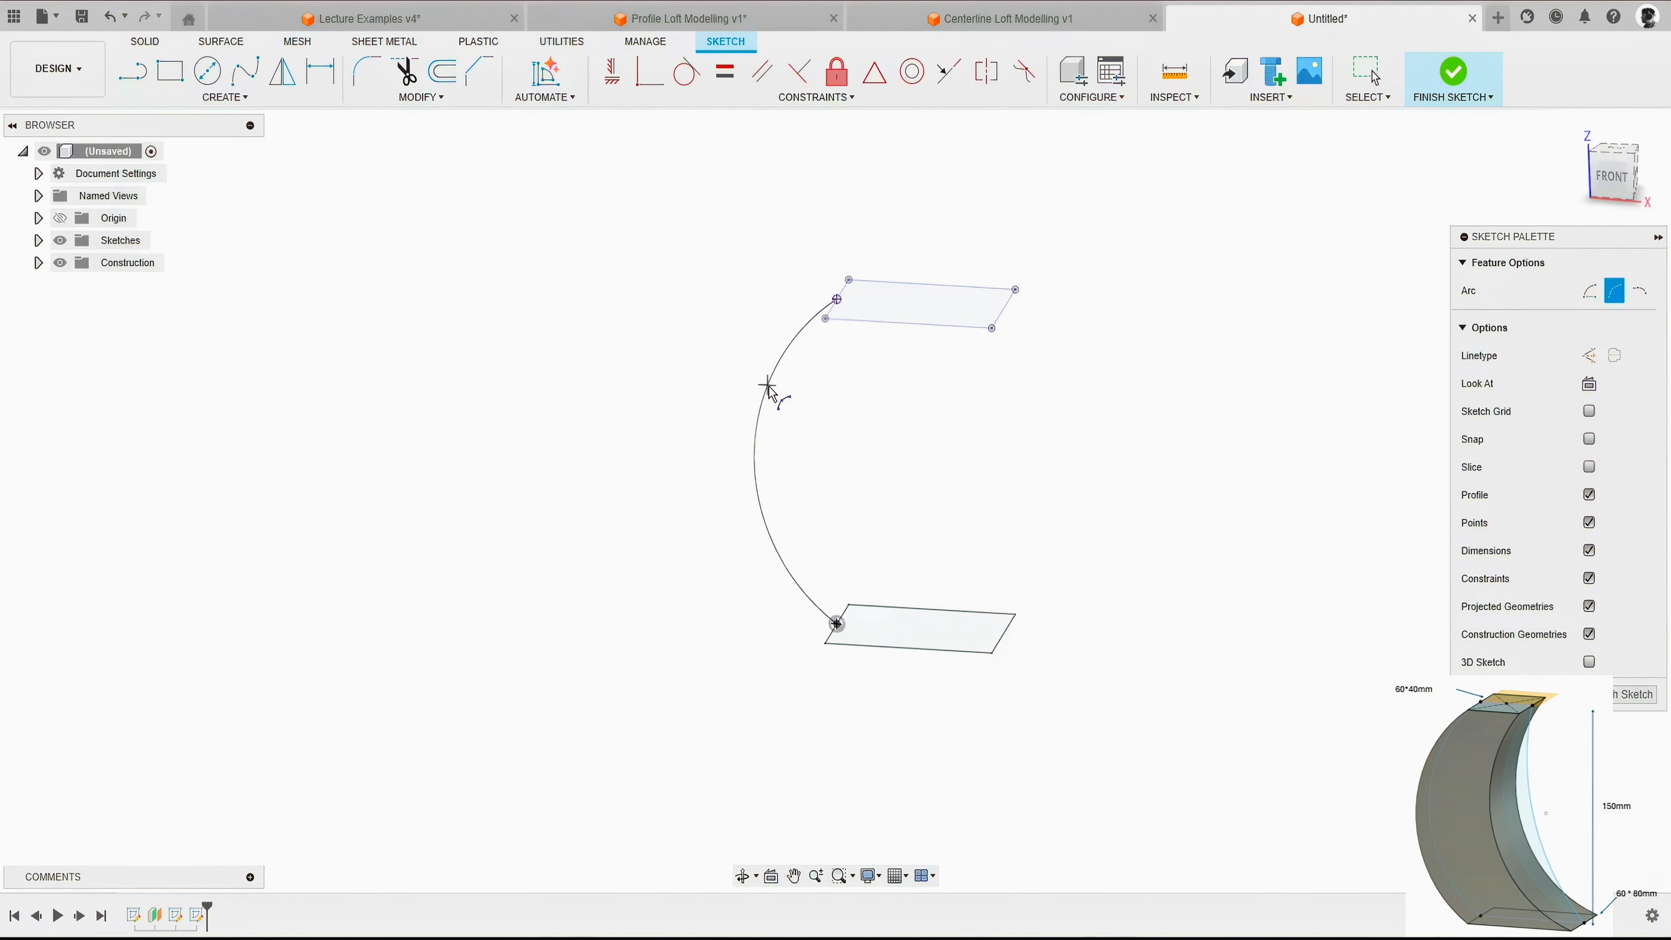
left_click(778, 410)
Dimension the arc's radius to 90 mm and finish the sketch.
key("d")
left_click(758, 436)
left_click(697, 436)
type("90")
key("Return")
left_click(1453, 79)
Start a loft with the lower rectangle as first profile and the upper rectangle as second profile.
left_click(224, 97)
left_click(153, 252)
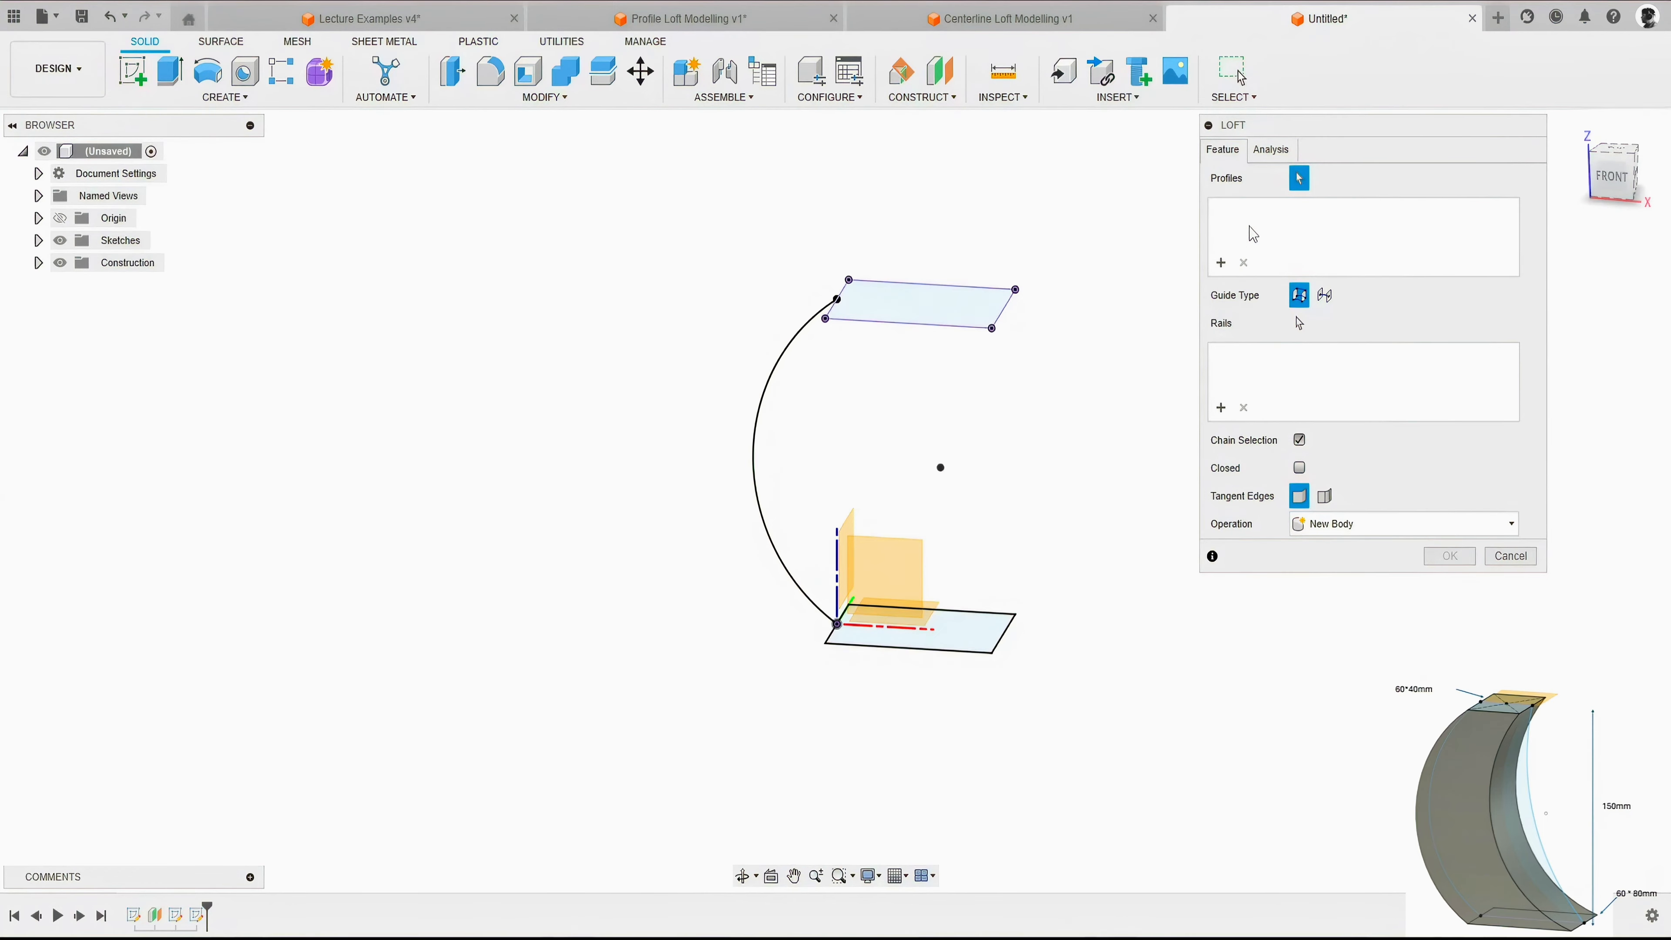
left_click(962, 643)
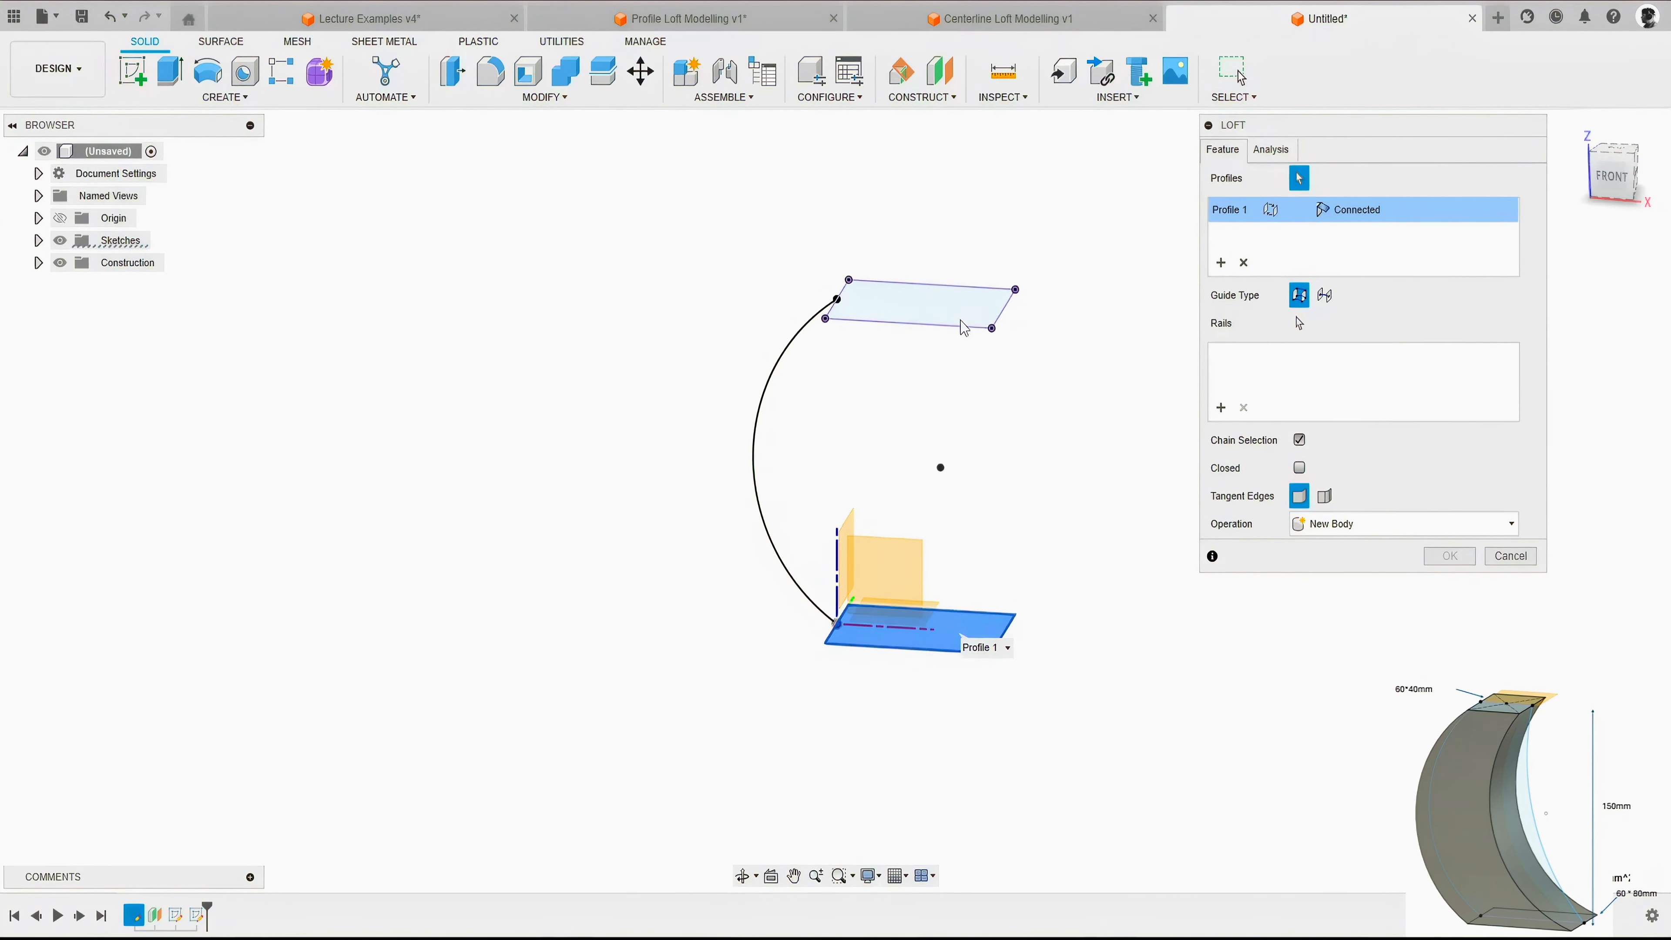
left_click(964, 319)
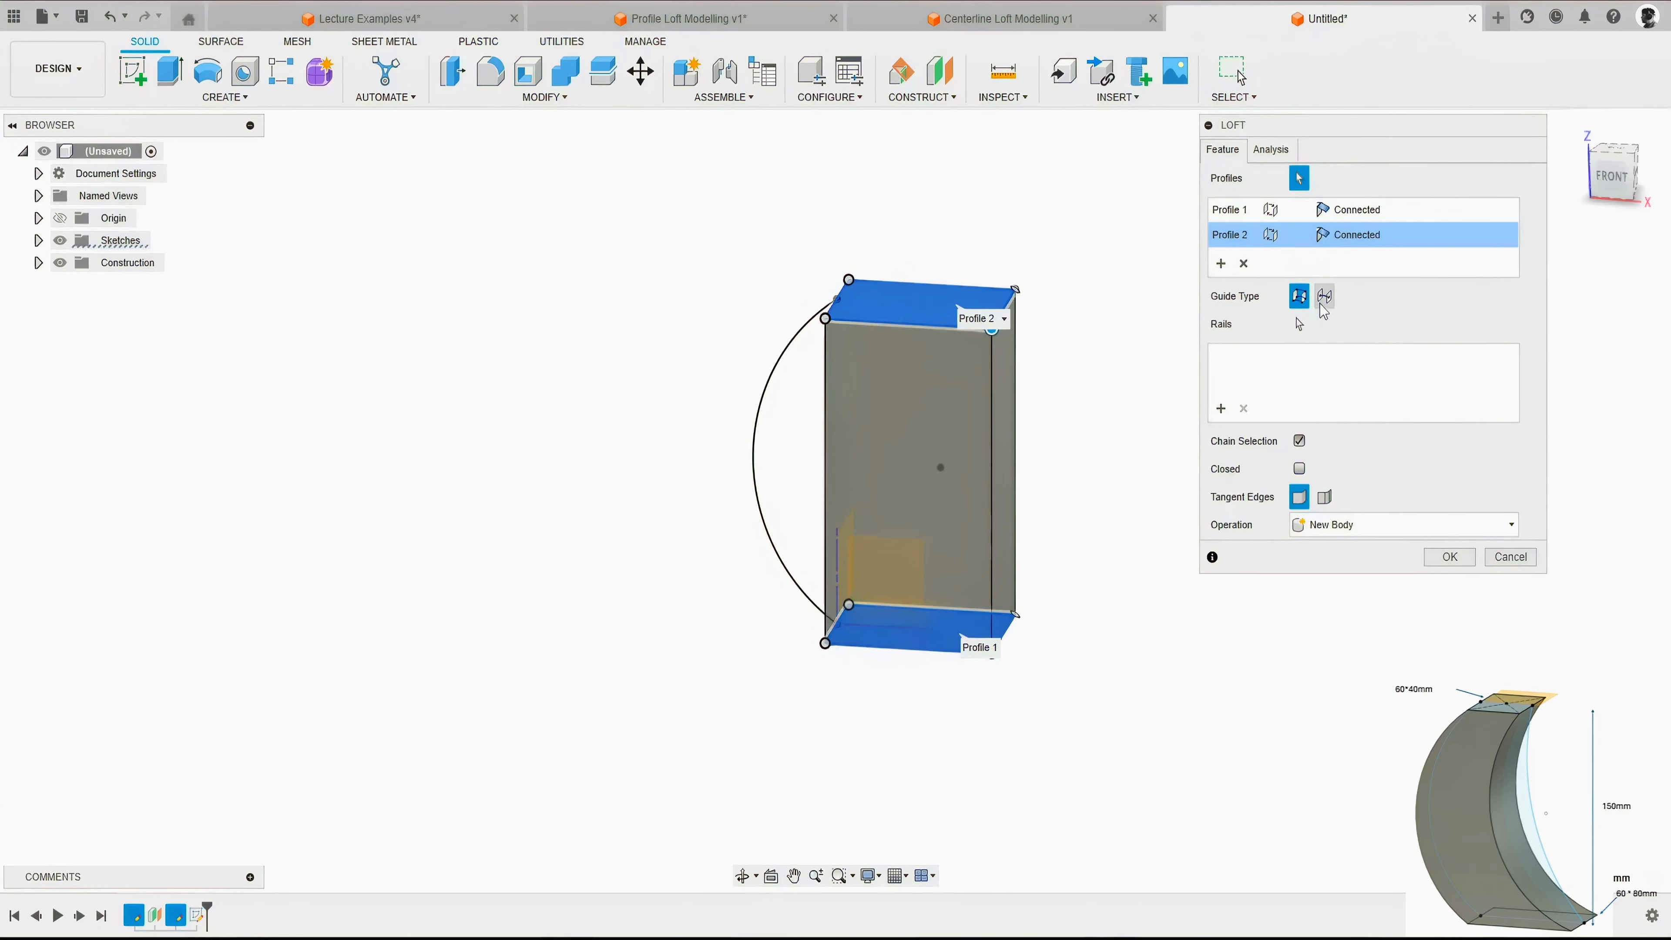
Add the 90 mm arc as the loft's guide rail and create the loft as a new body.
left_click(1298, 323)
middle_click_drag(809, 448, 875, 454, "shift")
scroll(763, 421, "up", 3)
left_click(762, 527)
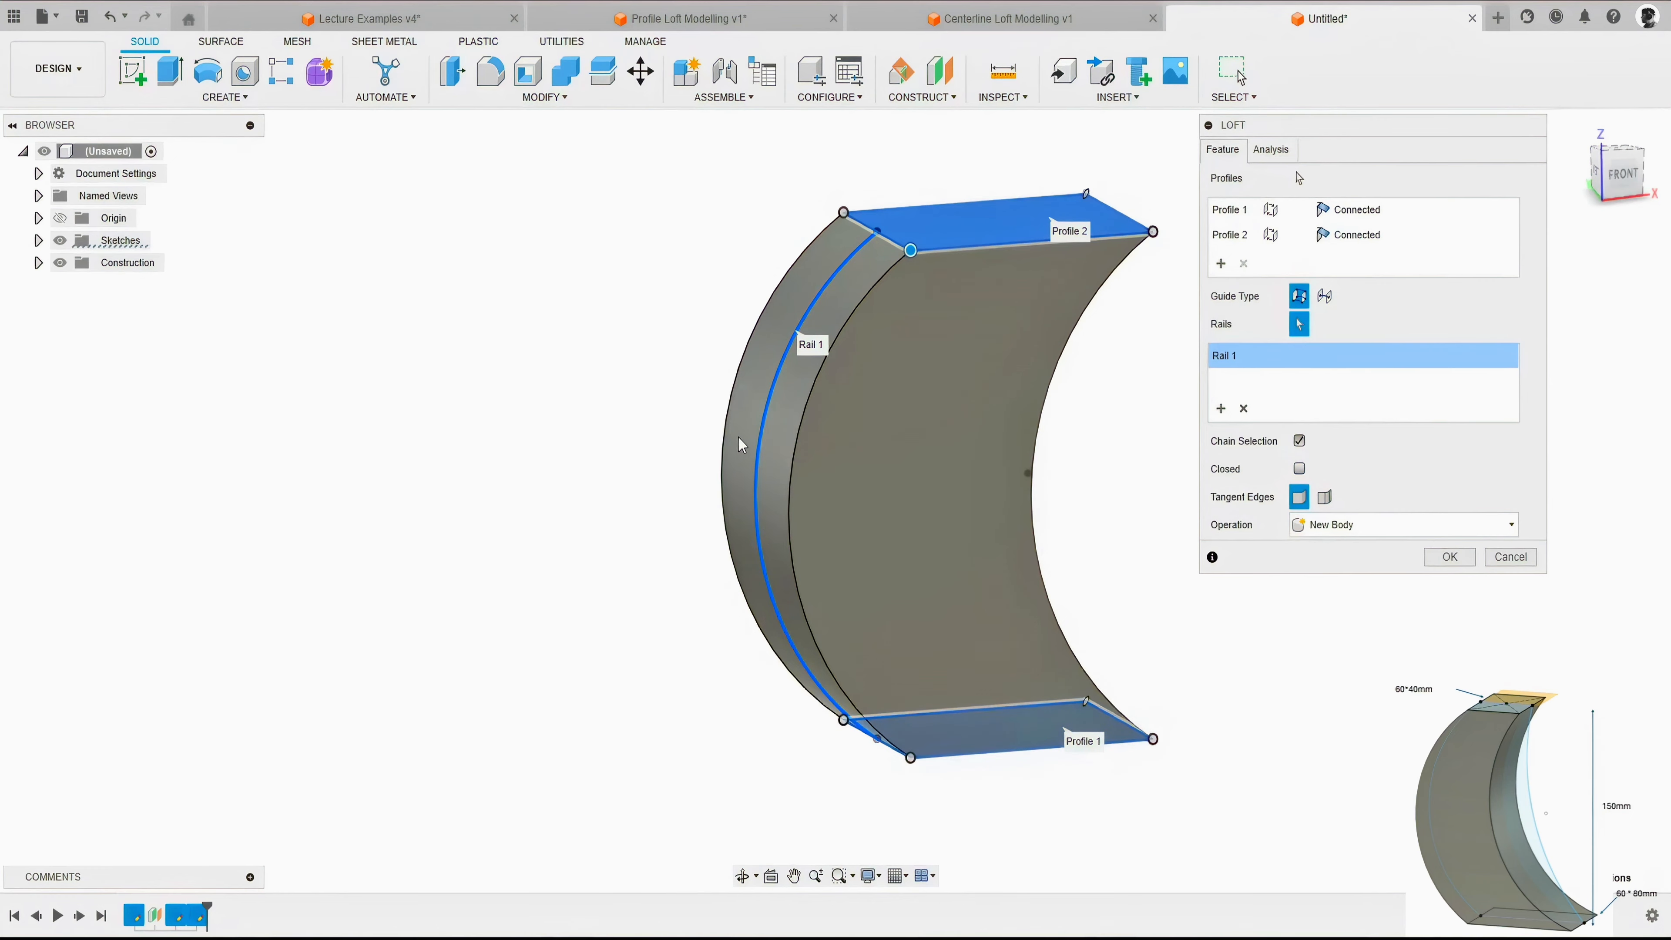
middle_click_drag(746, 438, 903, 448, "shift")
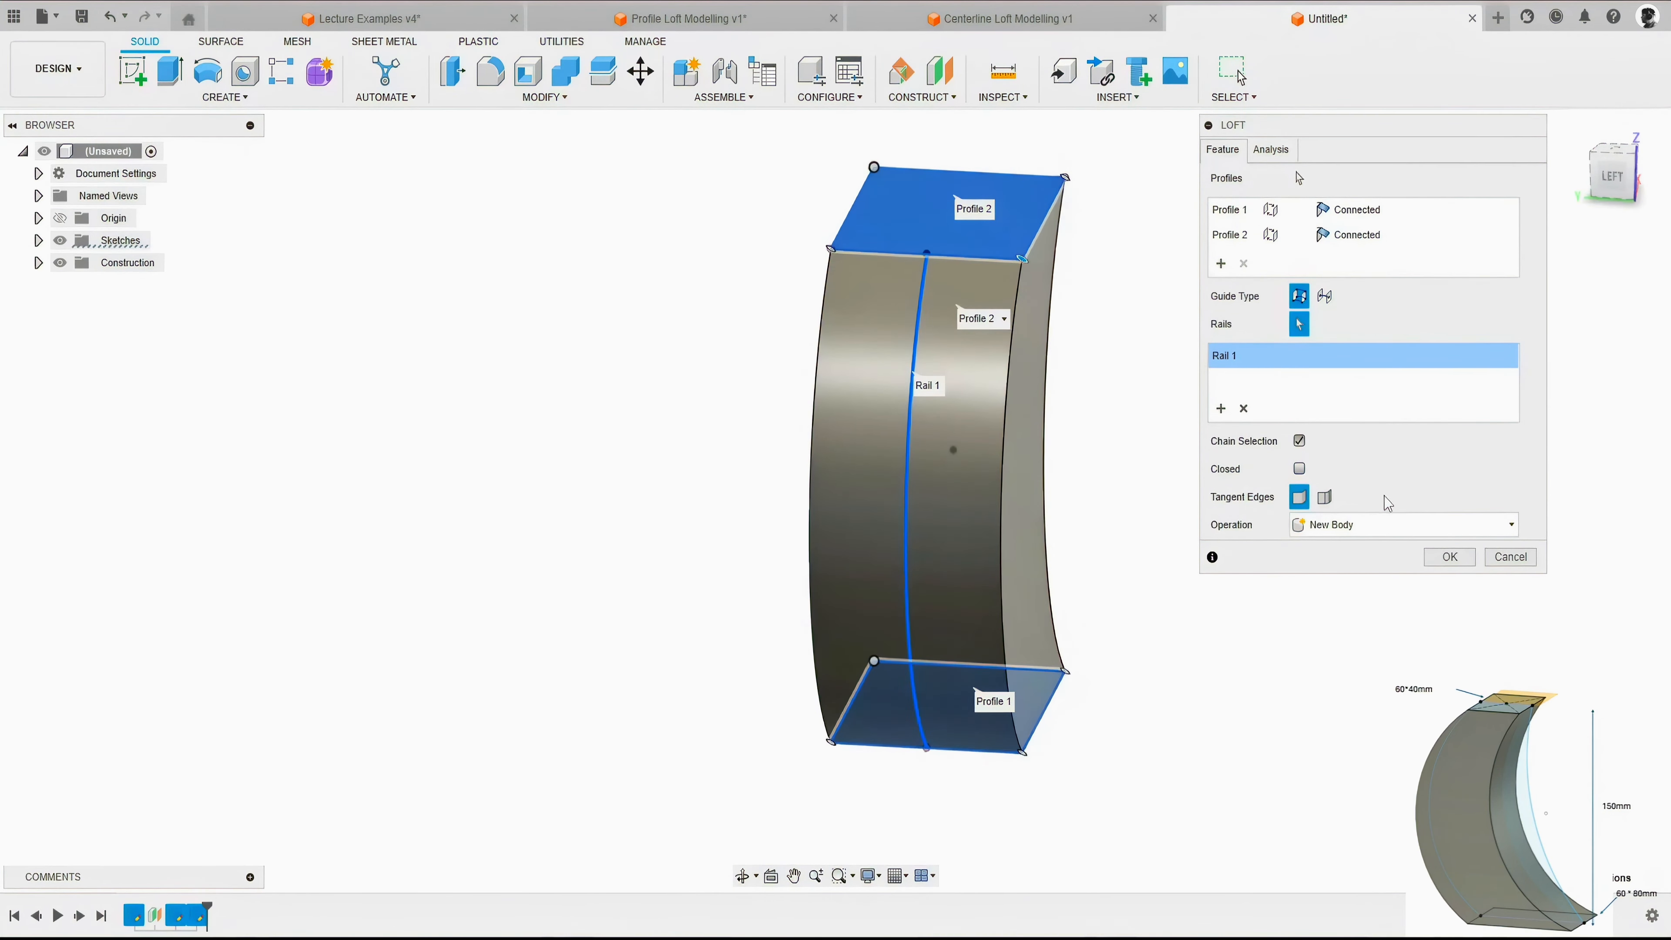
left_click(1449, 557)
middle_click_drag(1343, 526, 1085, 526, "shift")
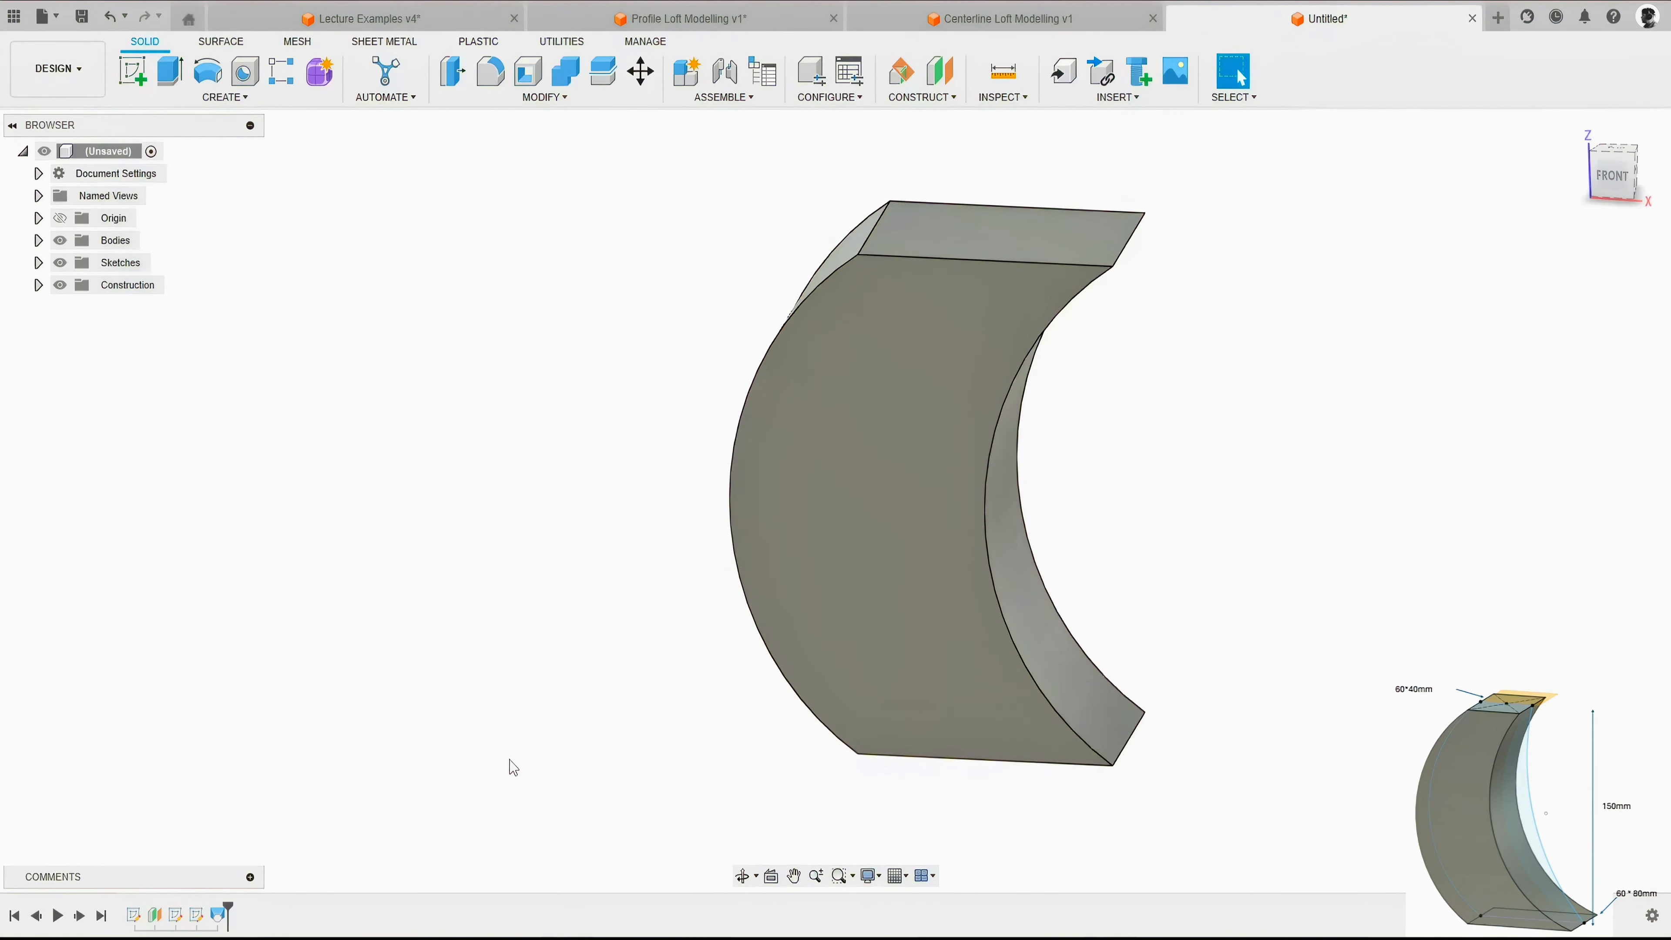
Reopen the loft for editing and slide the upper profile's four corner connection points along its edges to twist the shape.
right_click(218, 915)
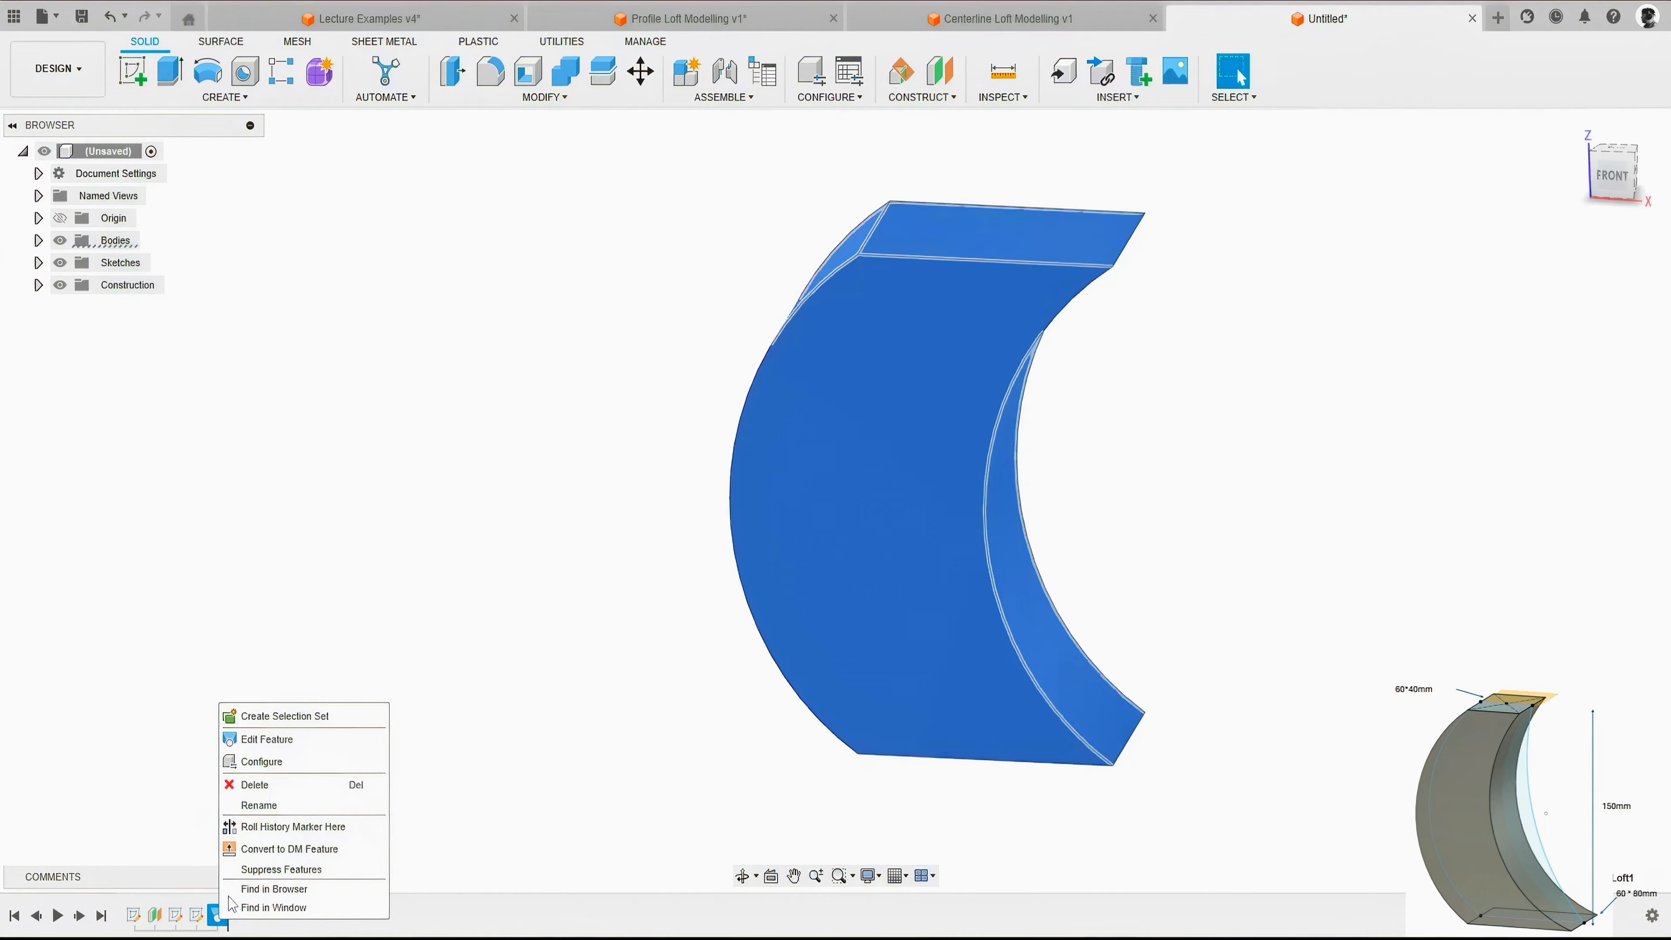
left_click(270, 739)
middle_click_drag(638, 299, 974, 388, "shift")
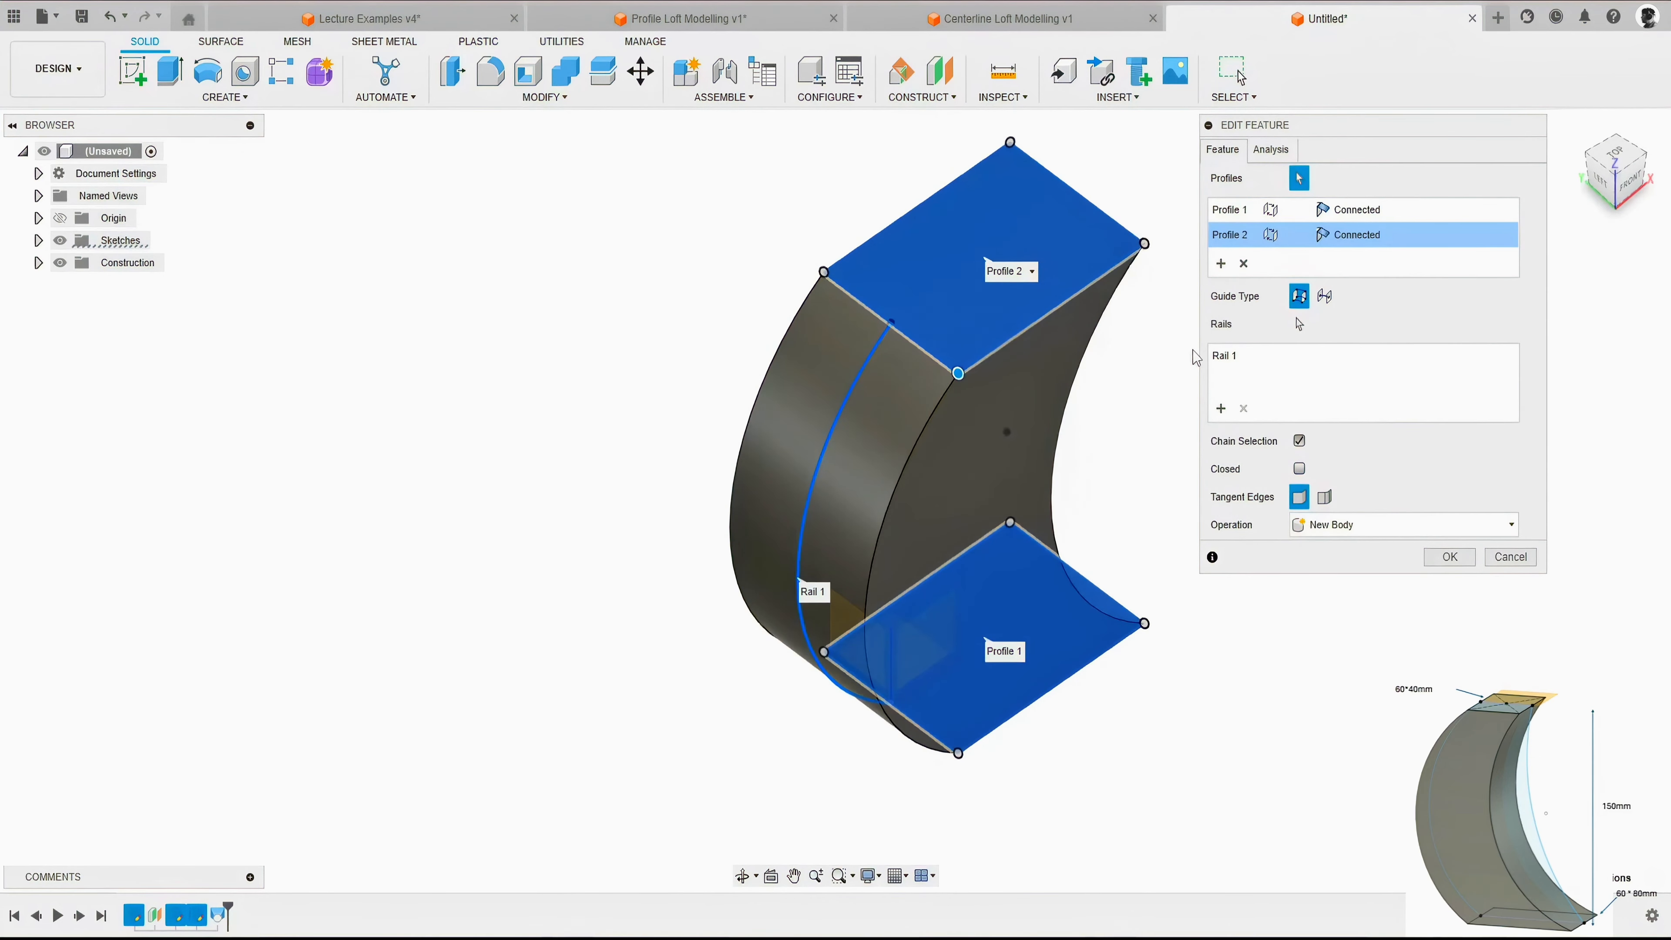
left_click_drag(957, 374, 924, 347)
left_click_drag(824, 272, 899, 219)
left_click_drag(1010, 142, 1076, 193)
left_click_drag(1144, 243, 1051, 309)
middle_click_drag(973, 395, 757, 369, "shift")
left_click(752, 268)
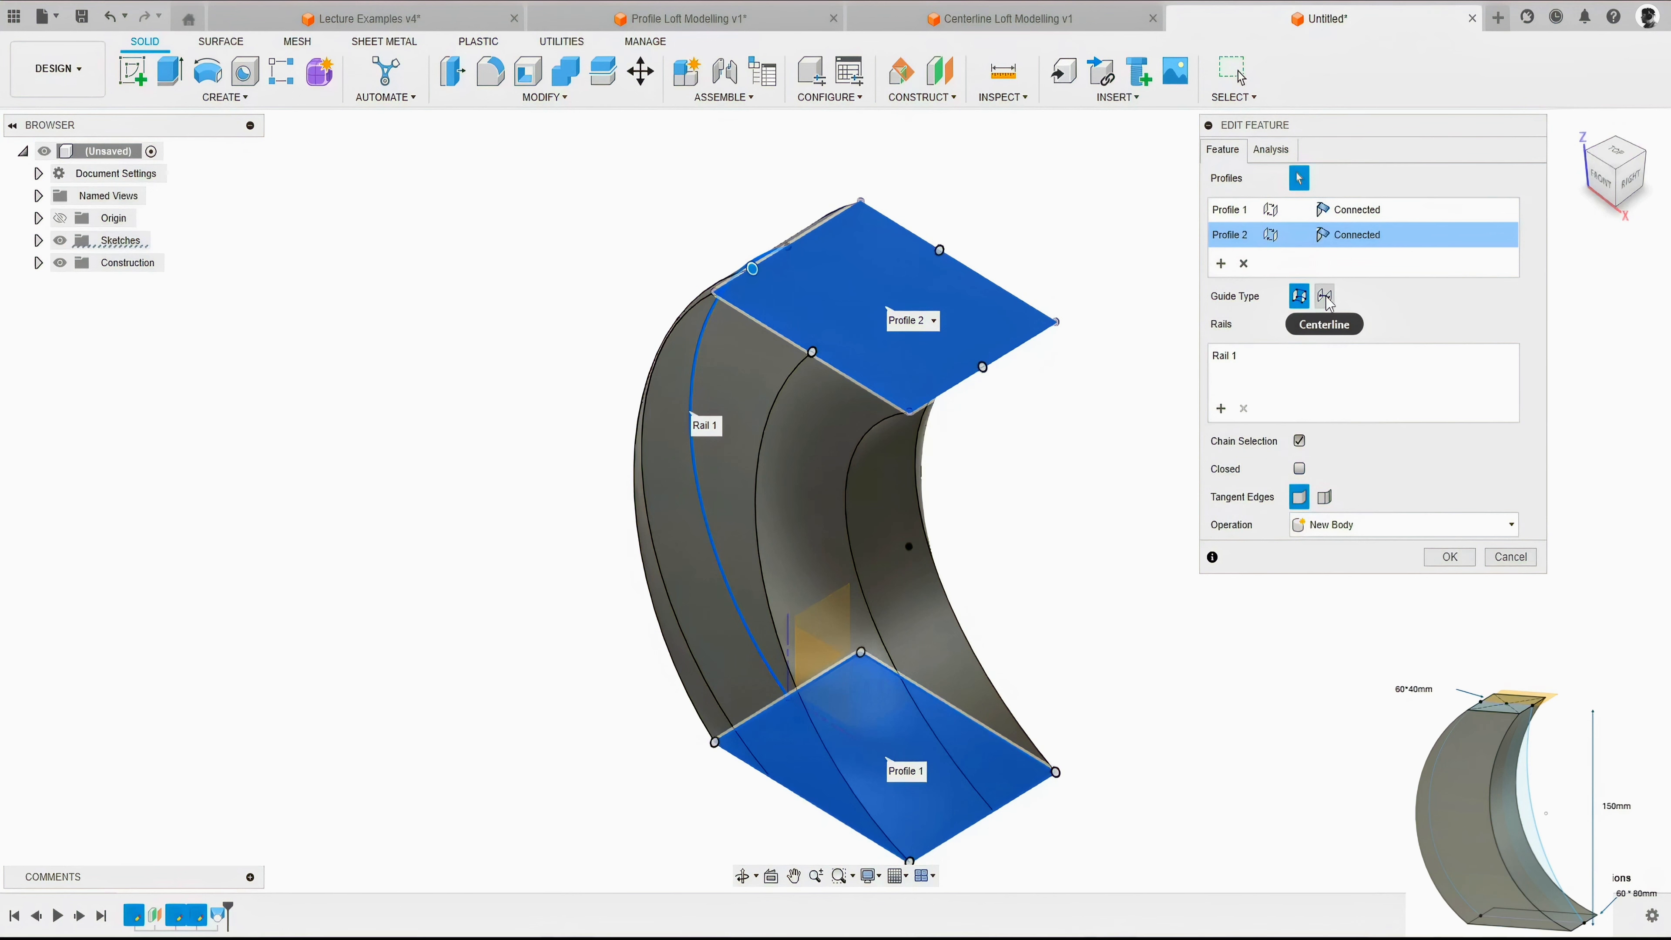